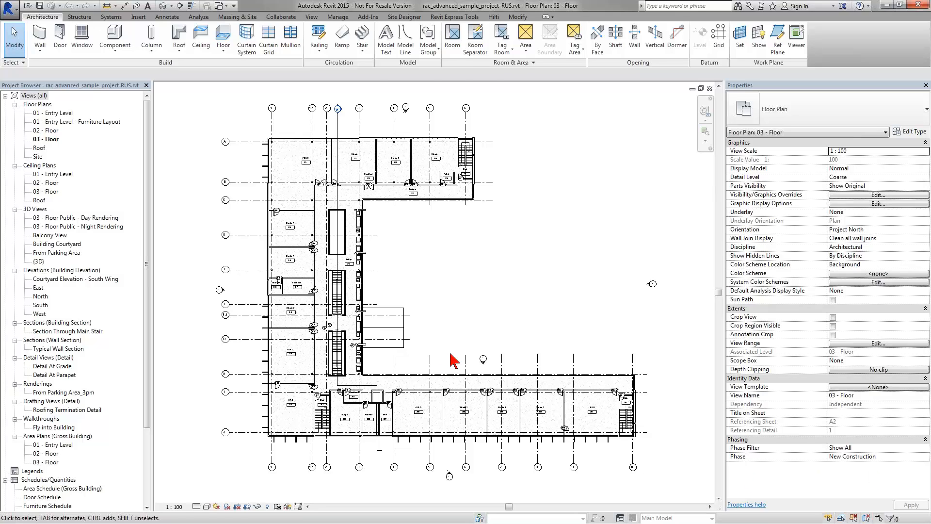
Step: Pan and zoom the 03 - Floor plan to read the 1 BR D, 1 BR C and Studio 2 (315) room tags
{"action": "left_click_drag", "start_coordinate": [419, 342], "coordinate": [458, 315]}
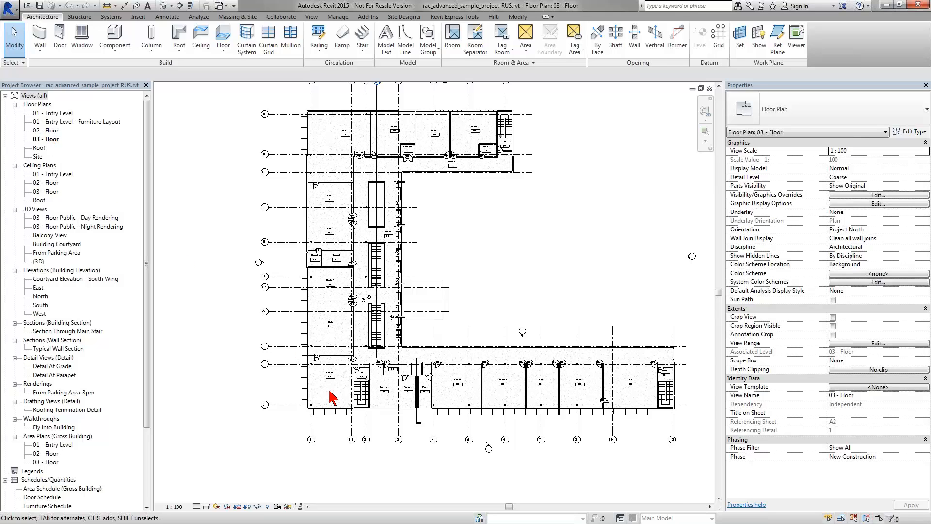
{"action": "scroll", "coordinate": [333, 397], "scroll_direction": "up", "scroll_amount": 8}
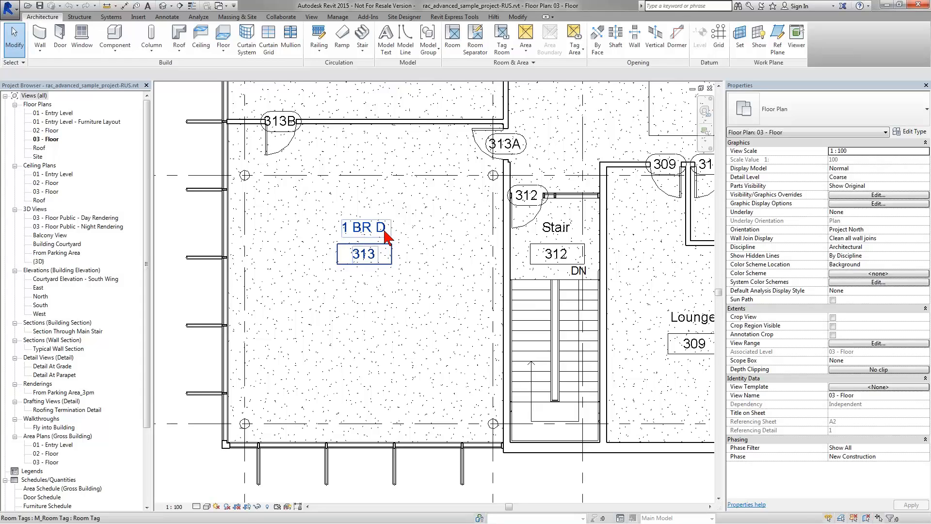
{"action": "left_click_drag", "start_coordinate": [408, 213], "coordinate": [394, 433]}
{"action": "left_click_drag", "start_coordinate": [402, 247], "coordinate": [390, 334]}
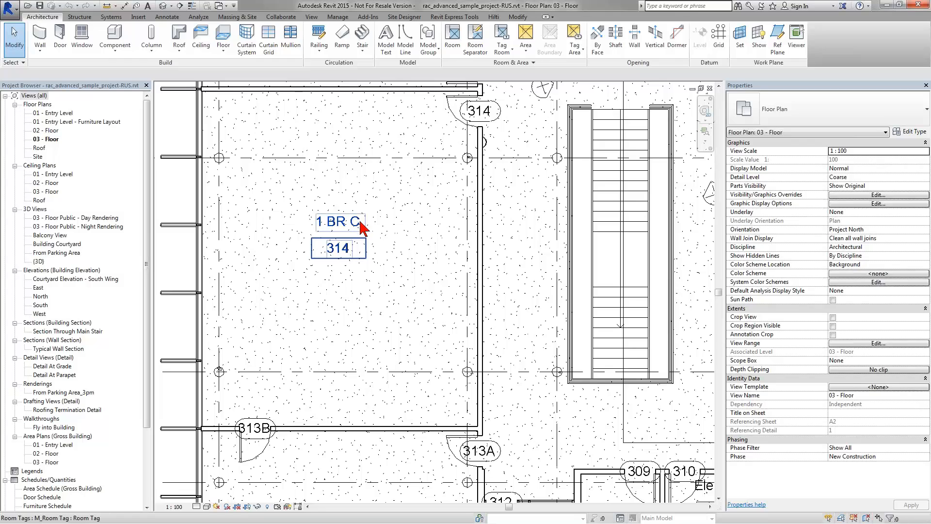
{"action": "left_click_drag", "start_coordinate": [360, 222], "coordinate": [347, 392]}
{"action": "left_click_drag", "start_coordinate": [354, 187], "coordinate": [331, 224]}
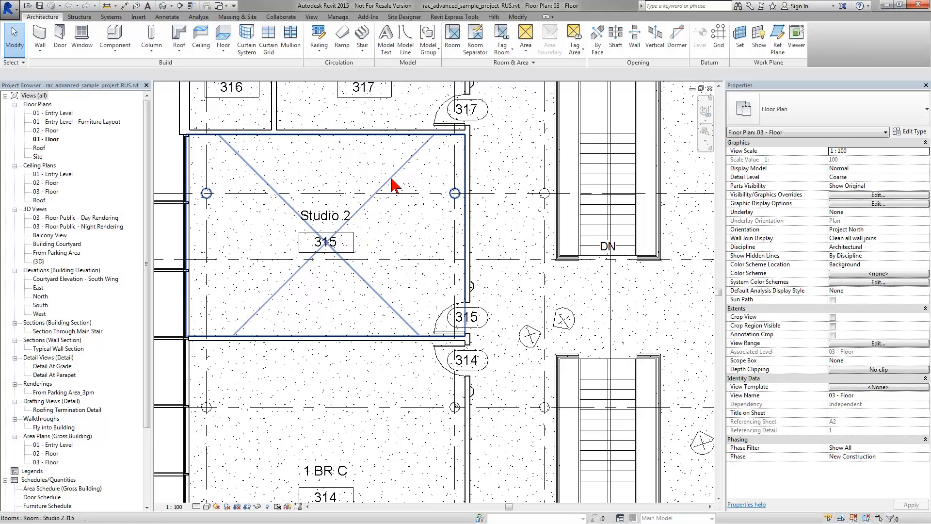
Step: Select room Studio 2 (315) to show its 522.68 SF area in Properties
{"action": "left_click", "coordinate": [446, 212]}
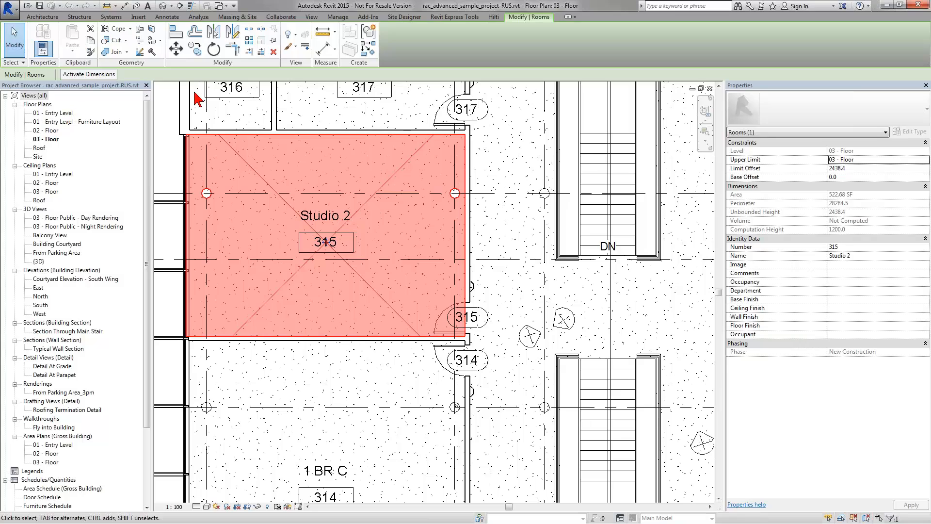
Step: Show the Revit Express Tools tab and rearrange the CTC BIM Project and Data Suite panels
{"action": "left_click", "coordinate": [438, 18]}
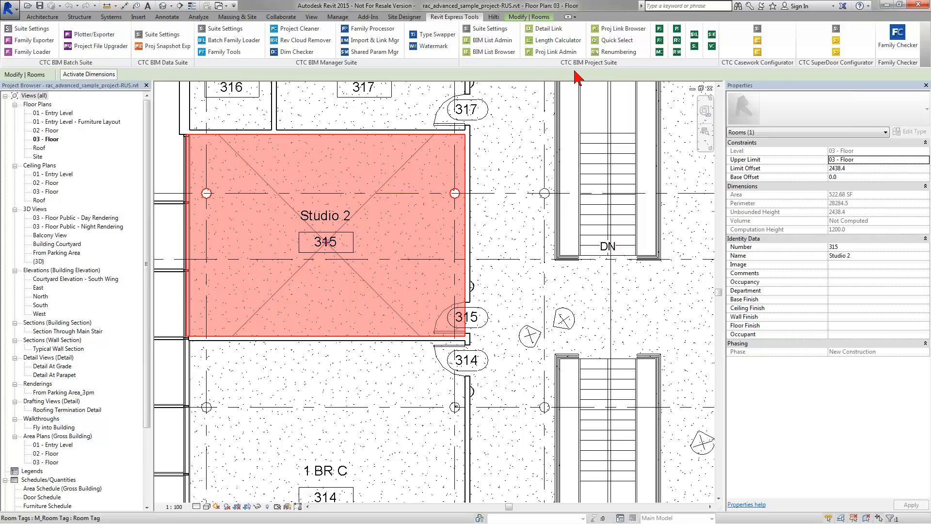
{"action": "left_click_drag", "start_coordinate": [576, 65], "coordinate": [370, 145]}
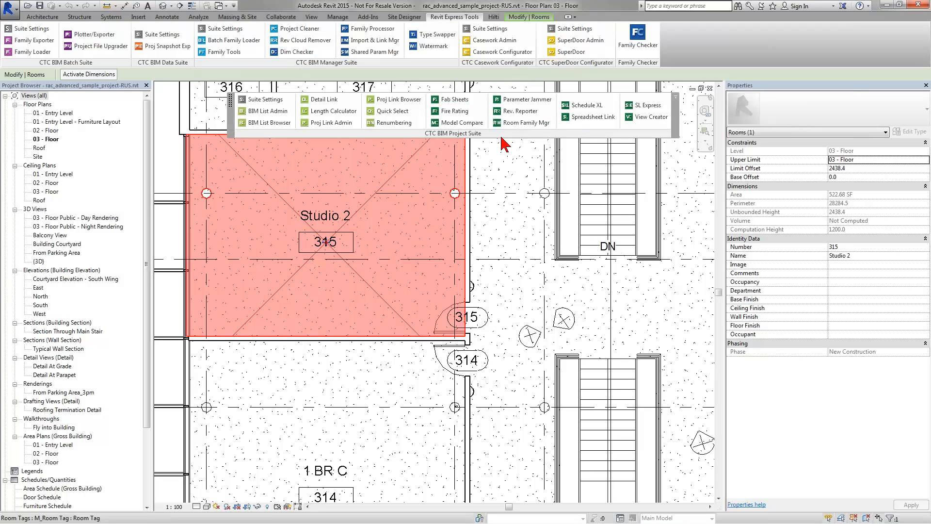
{"action": "left_click_drag", "start_coordinate": [503, 138], "coordinate": [472, 73]}
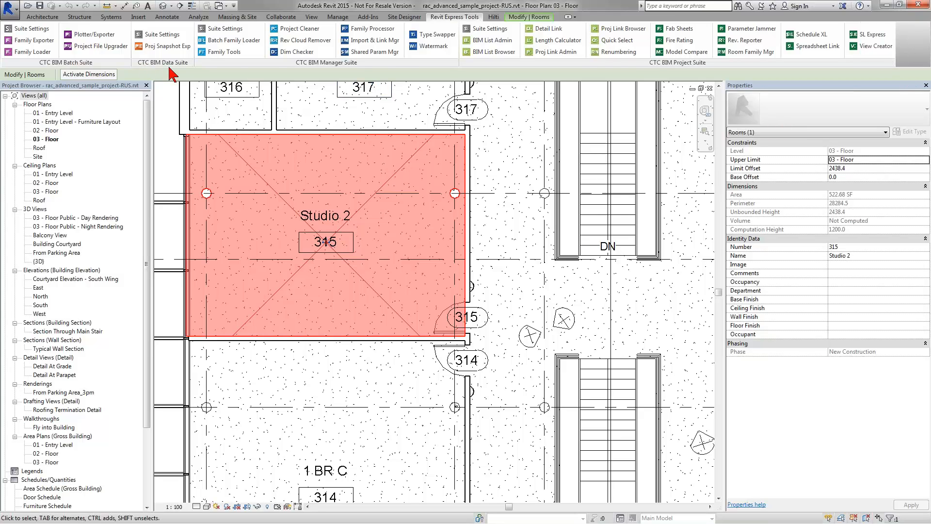
{"action": "left_click_drag", "start_coordinate": [167, 63], "coordinate": [911, 195]}
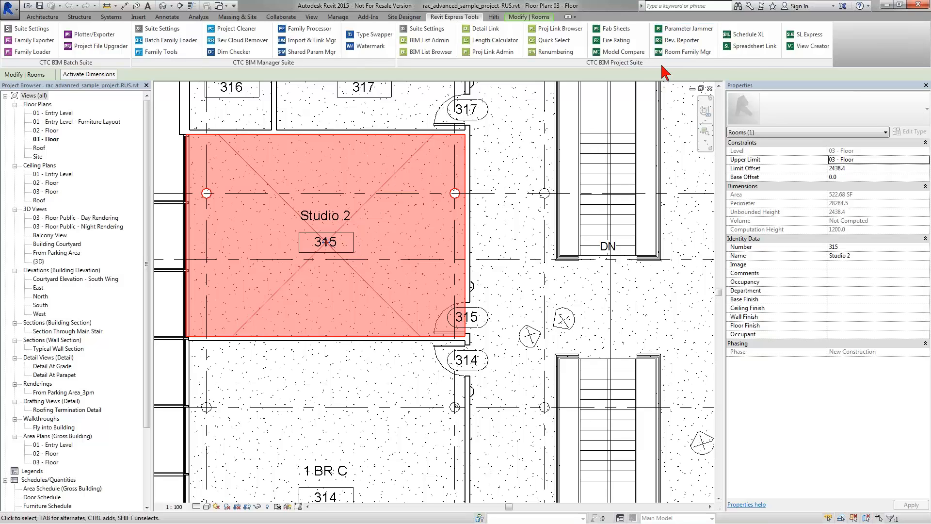
Step: Load Residential Unit Summary.xlsx into the Spreadsheet Link grid
{"action": "left_click", "coordinate": [759, 48]}
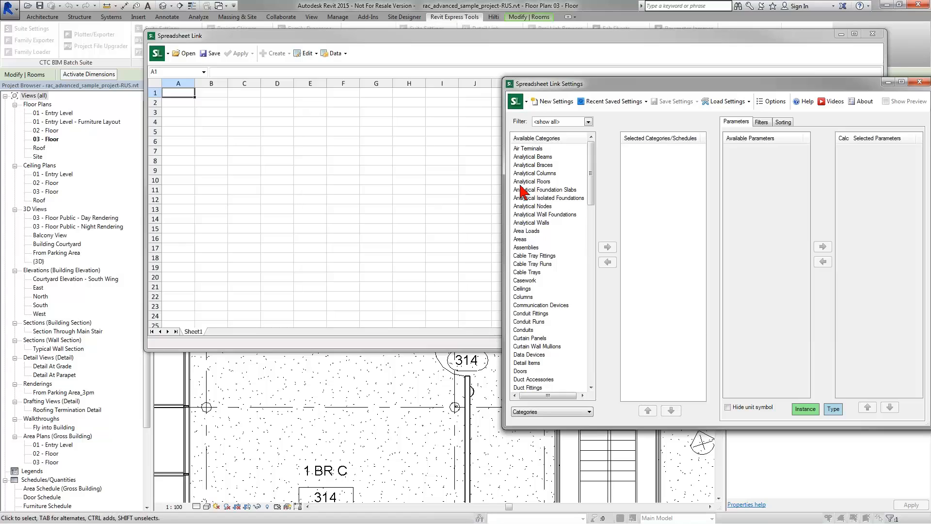
{"action": "left_click", "coordinate": [189, 57]}
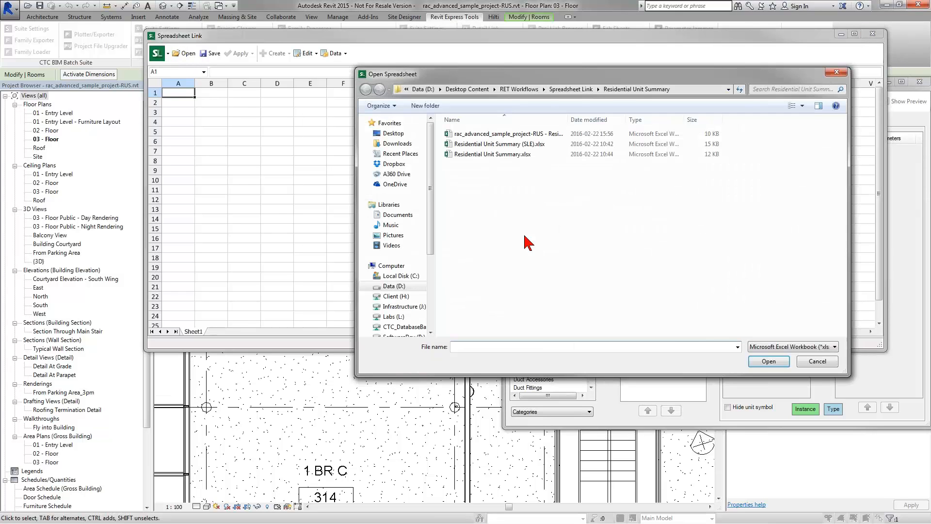
{"action": "left_click", "coordinate": [490, 155]}
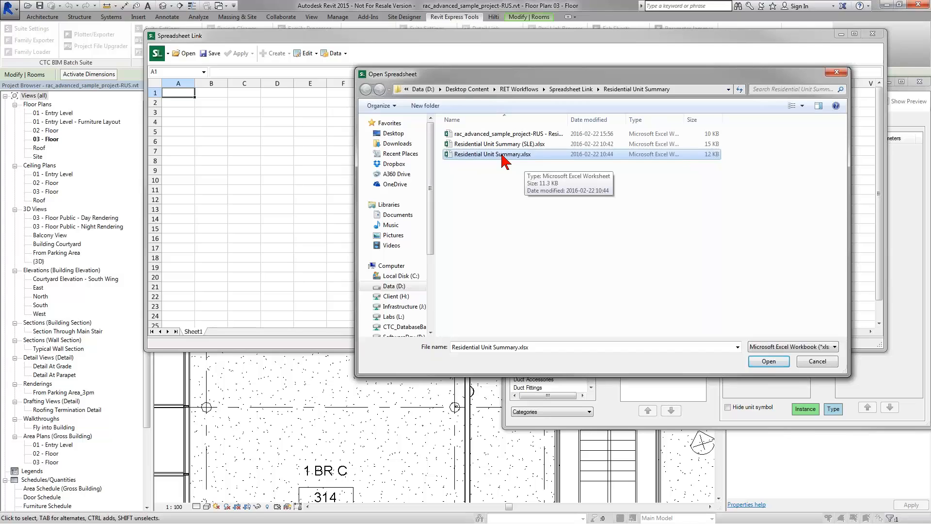
{"action": "double_click", "coordinate": [500, 154]}
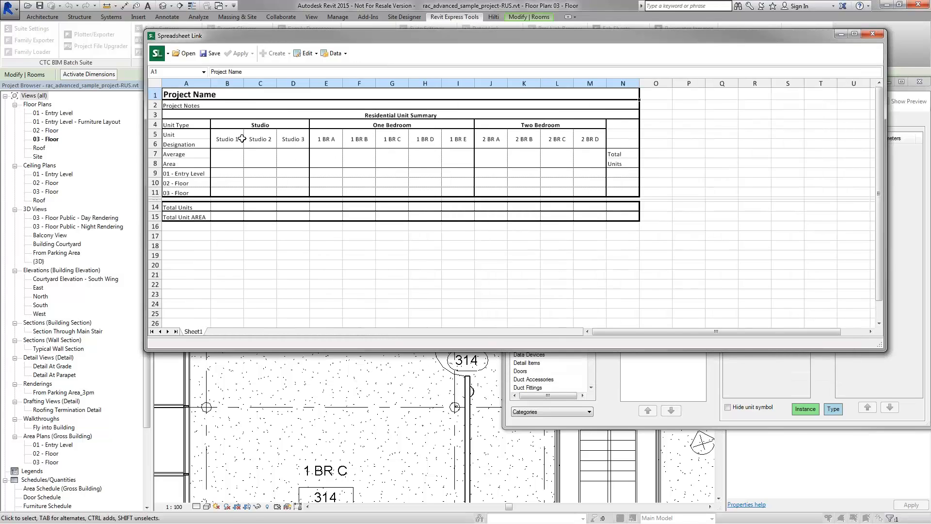
{"action": "left_click", "coordinate": [184, 106]}
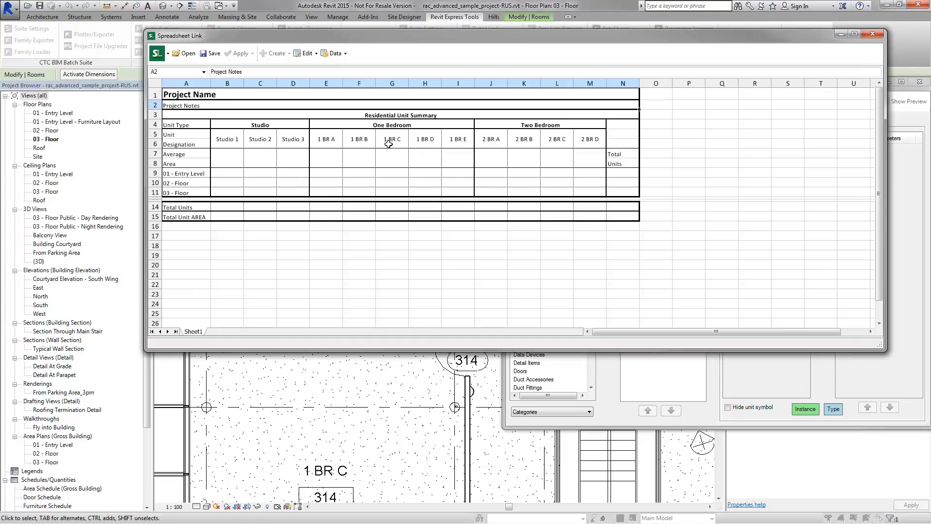
{"action": "left_click", "coordinate": [233, 160]}
{"action": "left_click", "coordinate": [257, 160]}
{"action": "left_click", "coordinate": [291, 159]}
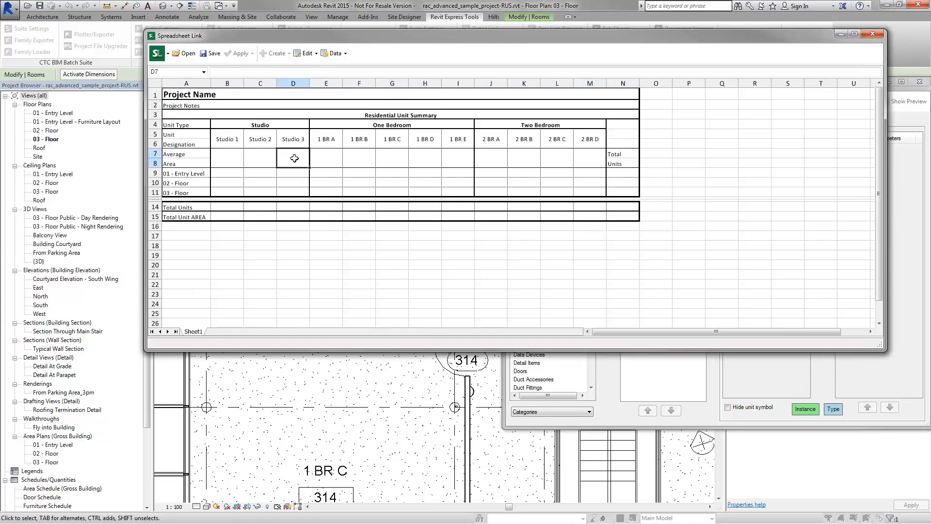
{"action": "left_click", "coordinate": [333, 159]}
{"action": "left_click", "coordinate": [233, 174]}
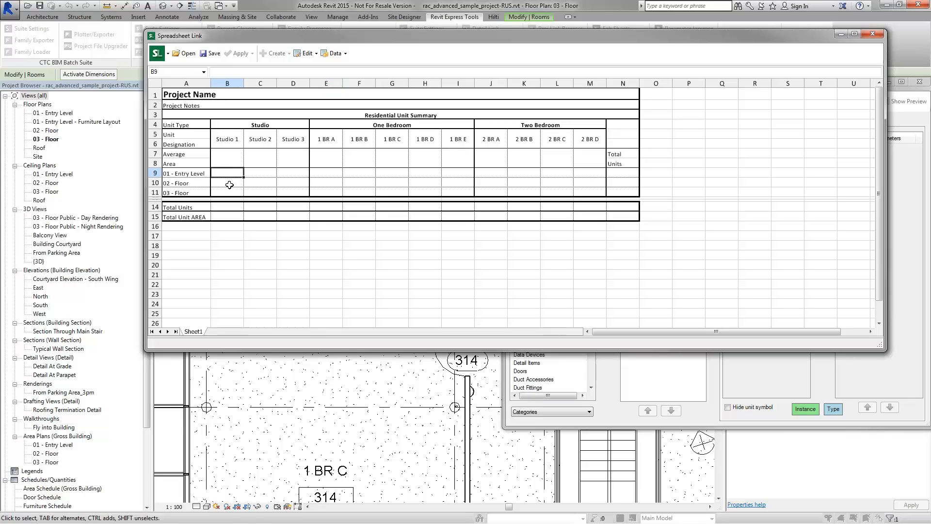
{"action": "left_click", "coordinate": [229, 187]}
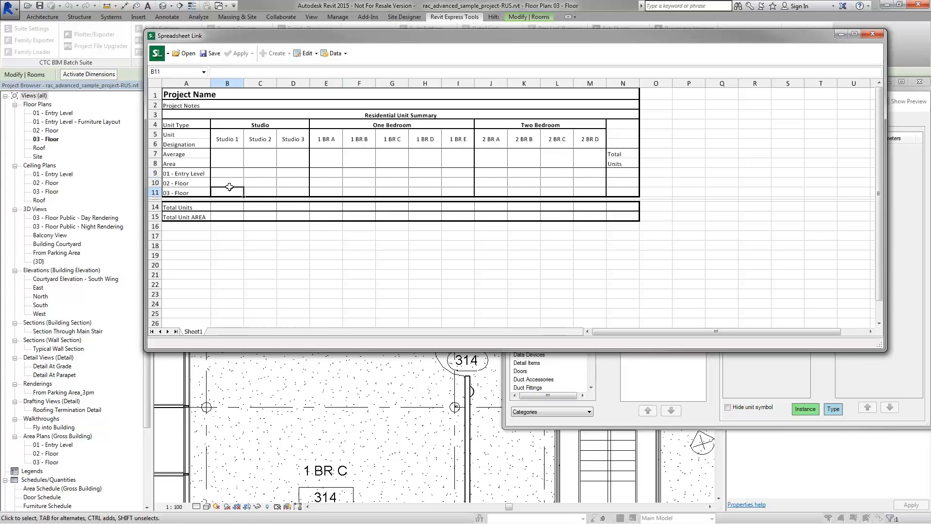
{"action": "left_click", "coordinate": [262, 175]}
{"action": "left_click", "coordinate": [262, 181]}
{"action": "left_click", "coordinate": [262, 191]}
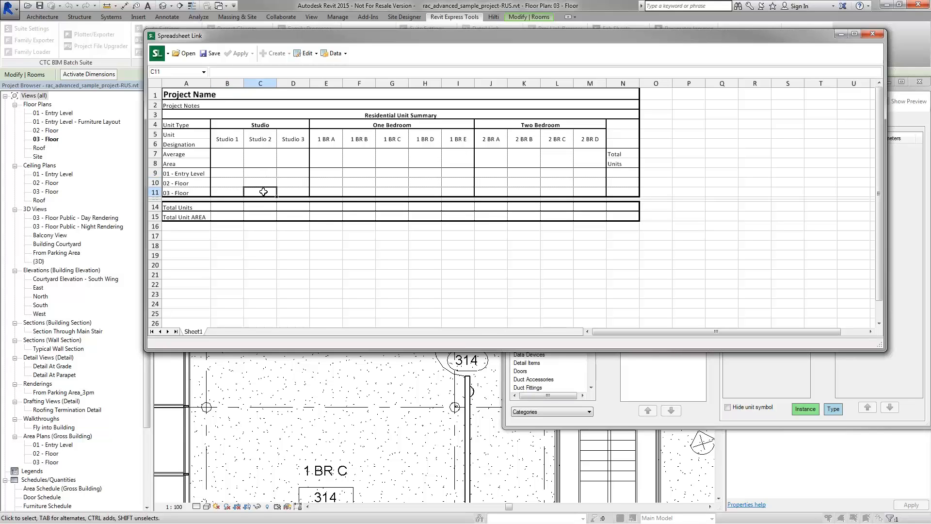
{"action": "left_click", "coordinate": [231, 209]}
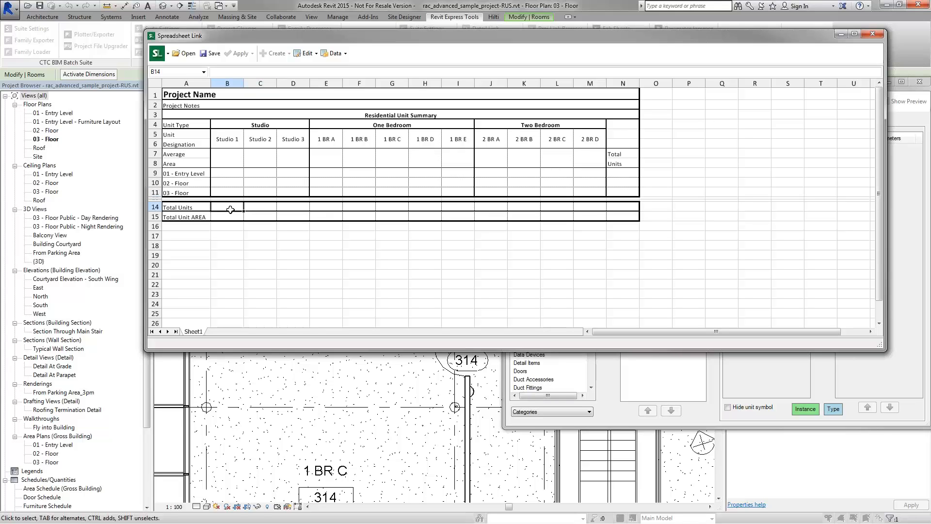
{"action": "left_click", "coordinate": [259, 208]}
{"action": "left_click", "coordinate": [229, 209]}
{"action": "left_click", "coordinate": [226, 218]}
{"action": "left_click", "coordinate": [225, 159]}
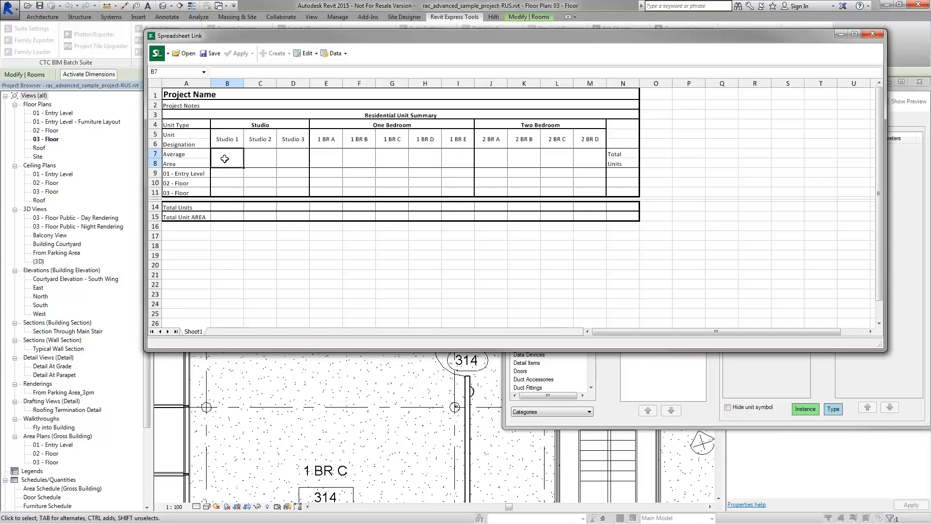
{"action": "left_click", "coordinate": [225, 207]}
{"action": "left_click", "coordinate": [228, 217]}
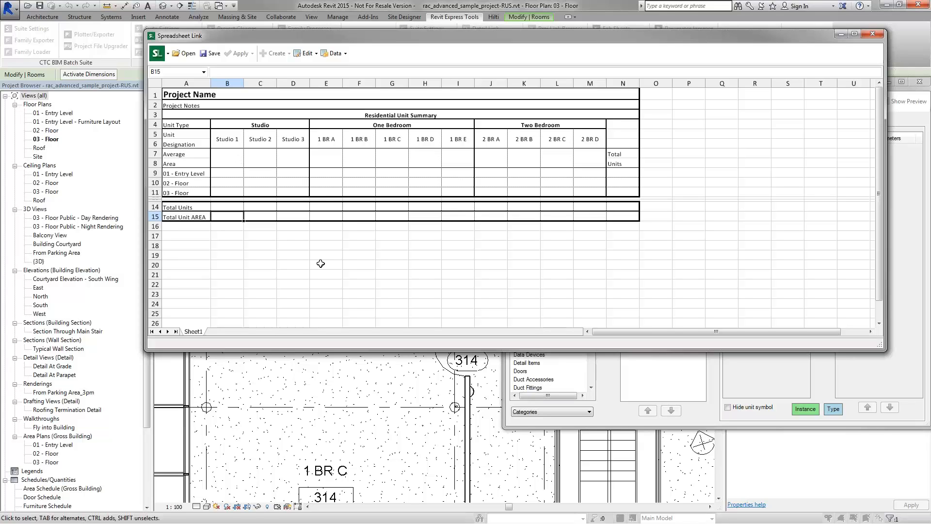
Step: Add Rooms to the selected categories in Spreadsheet Link Settings
{"action": "left_click", "coordinate": [619, 417]}
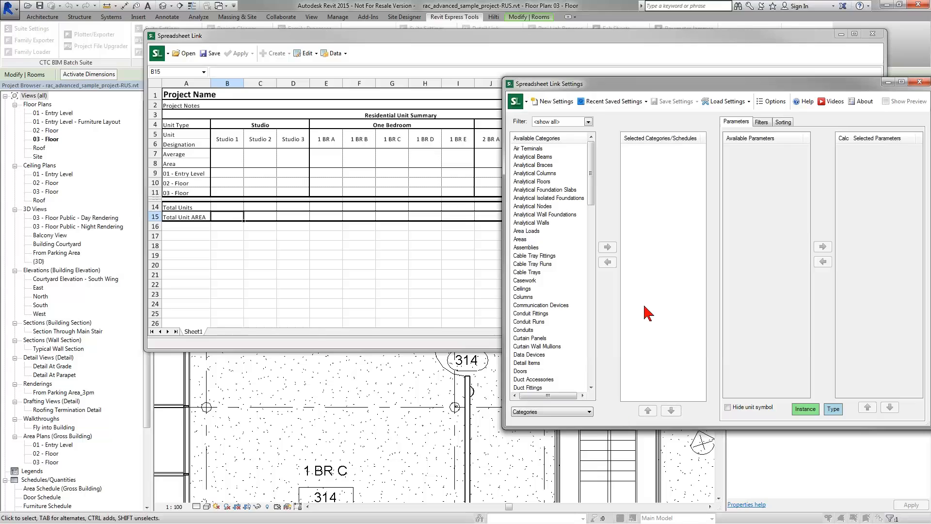
{"action": "left_click_drag", "start_coordinate": [629, 85], "coordinate": [570, 85]}
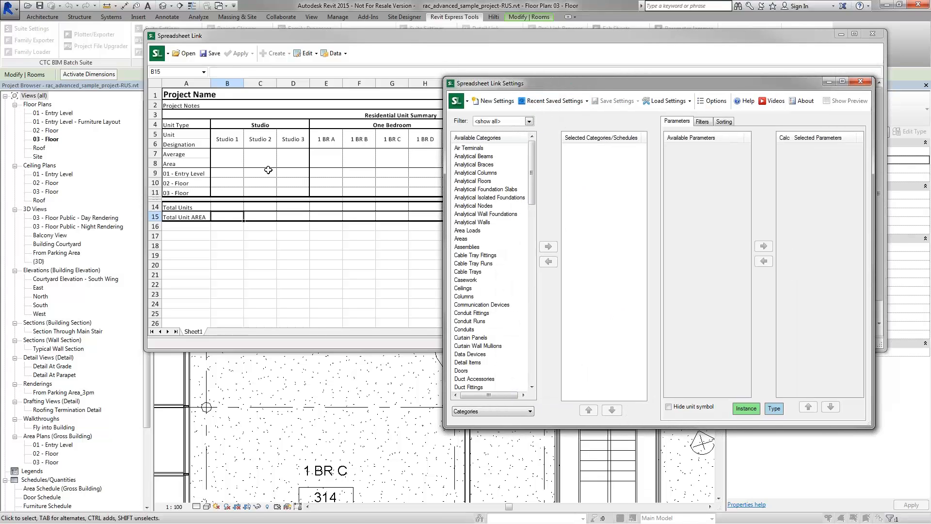
{"action": "scroll", "coordinate": [496, 335], "scroll_direction": "down", "scroll_amount": 11}
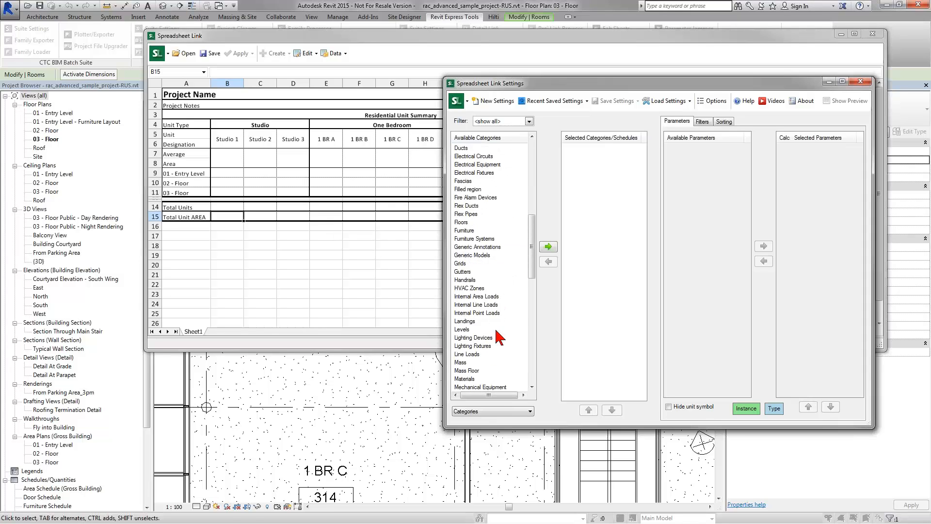
{"action": "scroll", "coordinate": [496, 336], "scroll_direction": "down", "scroll_amount": 12}
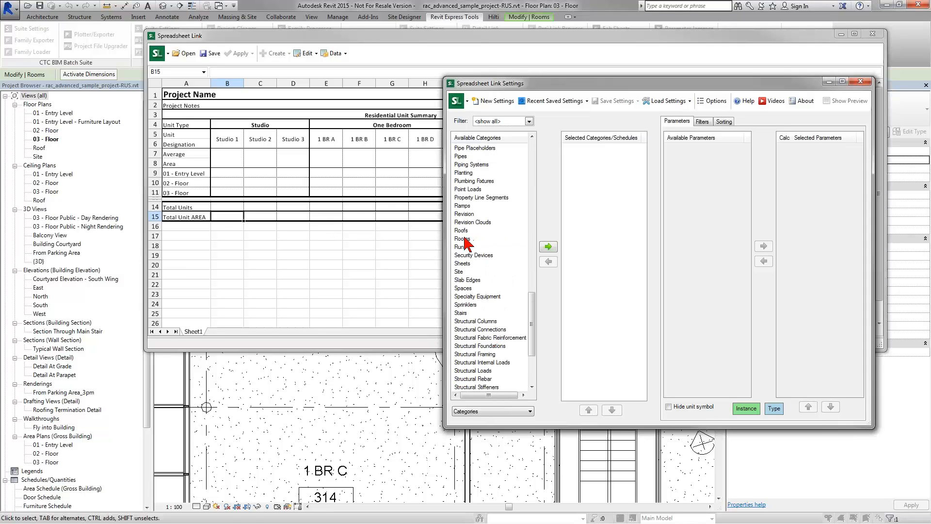
{"action": "left_click", "coordinate": [465, 239]}
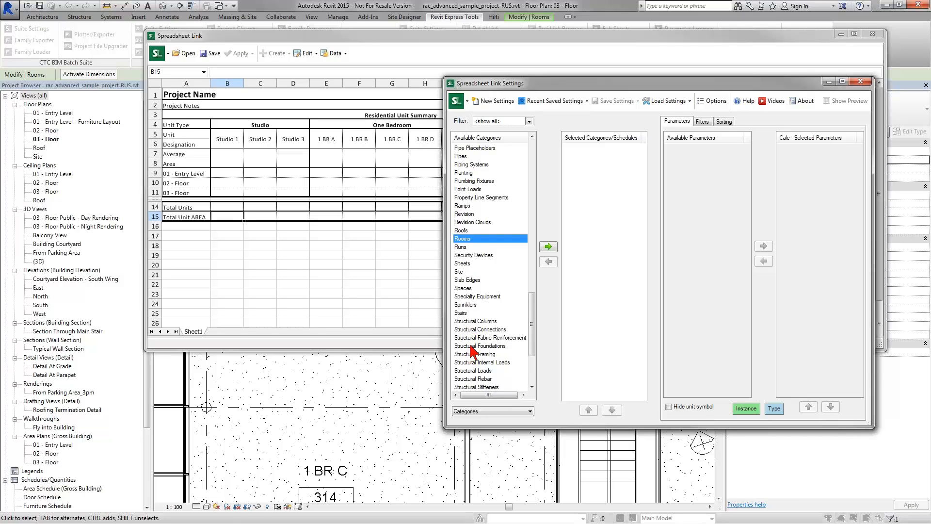
{"action": "left_click", "coordinate": [548, 246]}
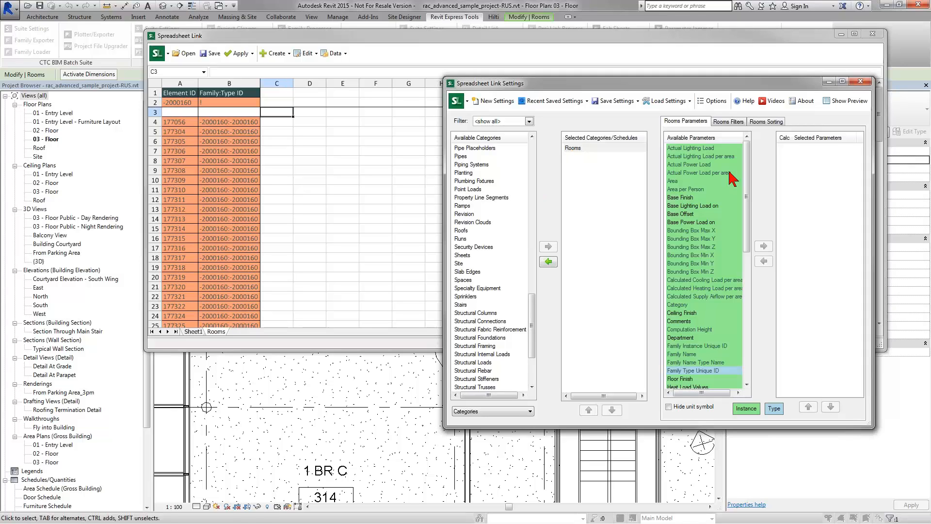
Step: Add the room Name and Level parameters to the Rooms export
{"action": "left_click", "coordinate": [693, 247]}
{"action": "key", "text": "n"}
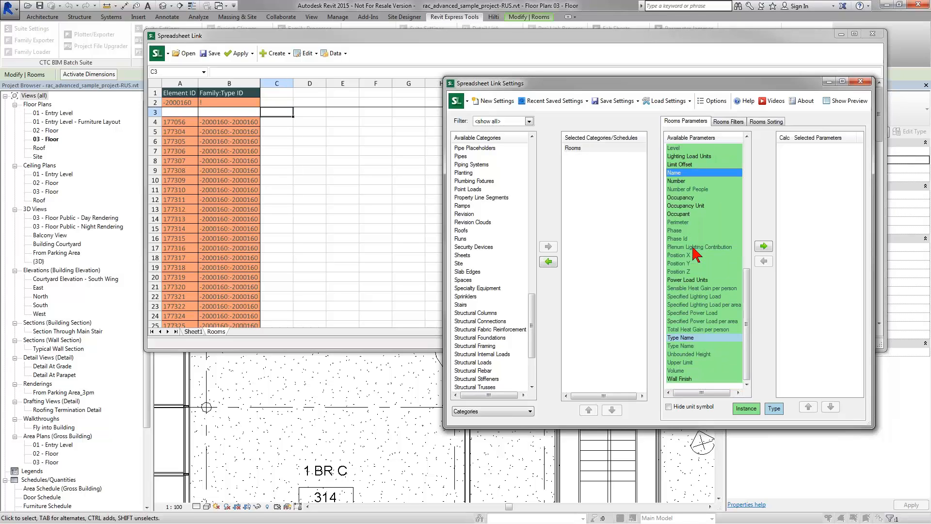
{"action": "double_click", "coordinate": [683, 173]}
{"action": "left_click", "coordinate": [678, 156]}
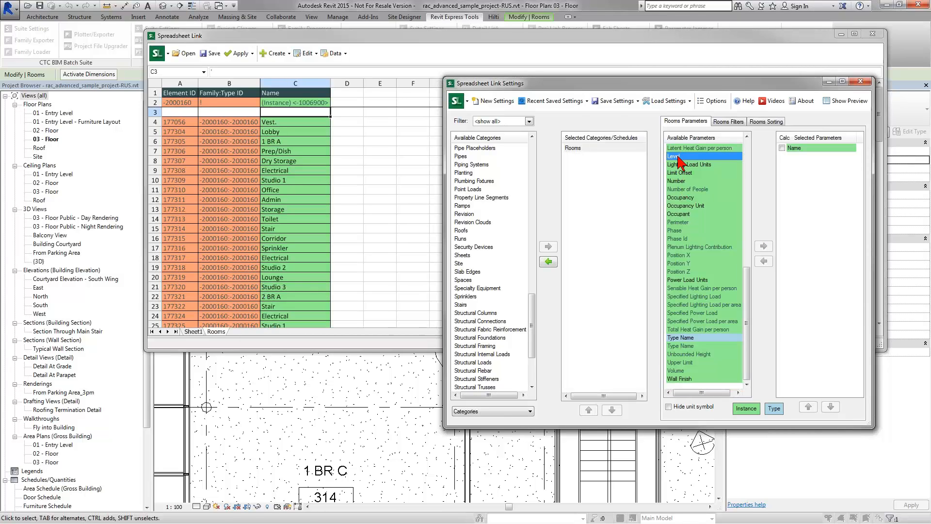
{"action": "double_click", "coordinate": [678, 157]}
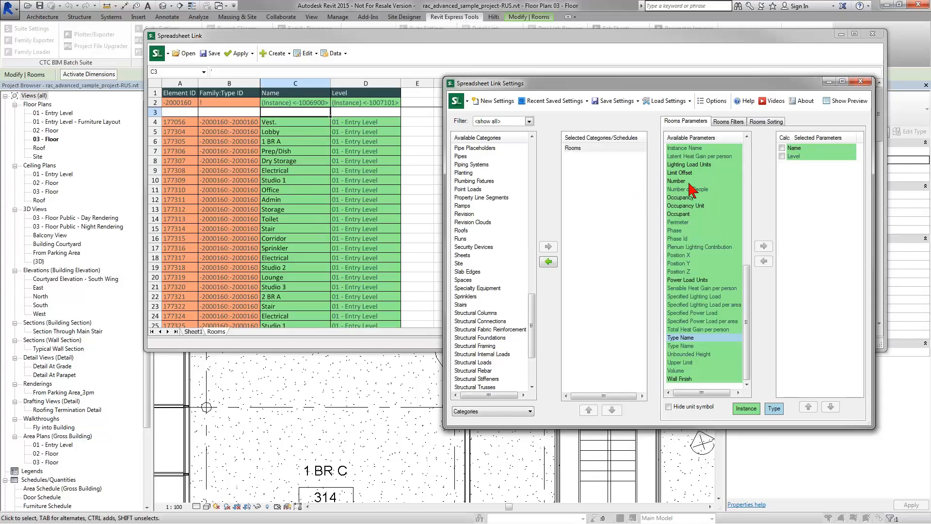
Step: Add the room Area parameter and hide its SF unit symbol
{"action": "left_click", "coordinate": [684, 231]}
{"action": "scroll", "coordinate": [684, 233], "scroll_direction": "up", "scroll_amount": 10}
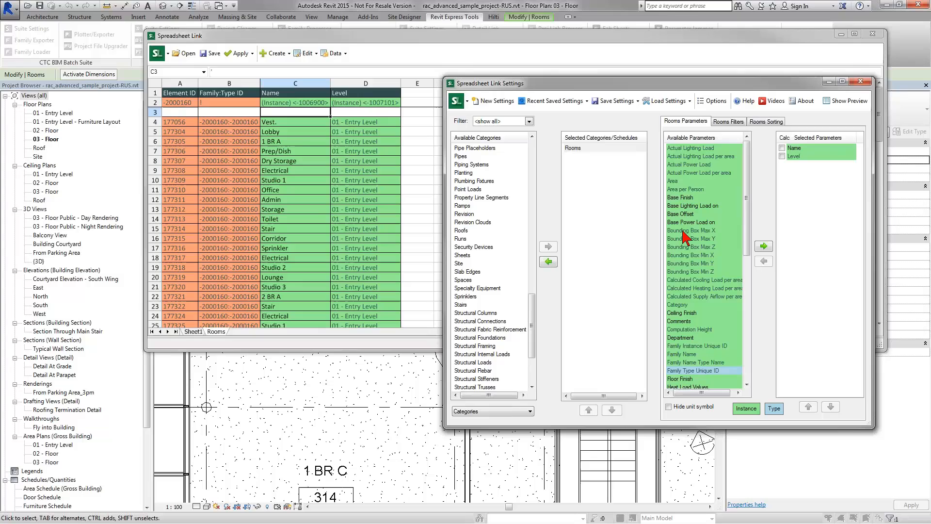
{"action": "left_click", "coordinate": [681, 181]}
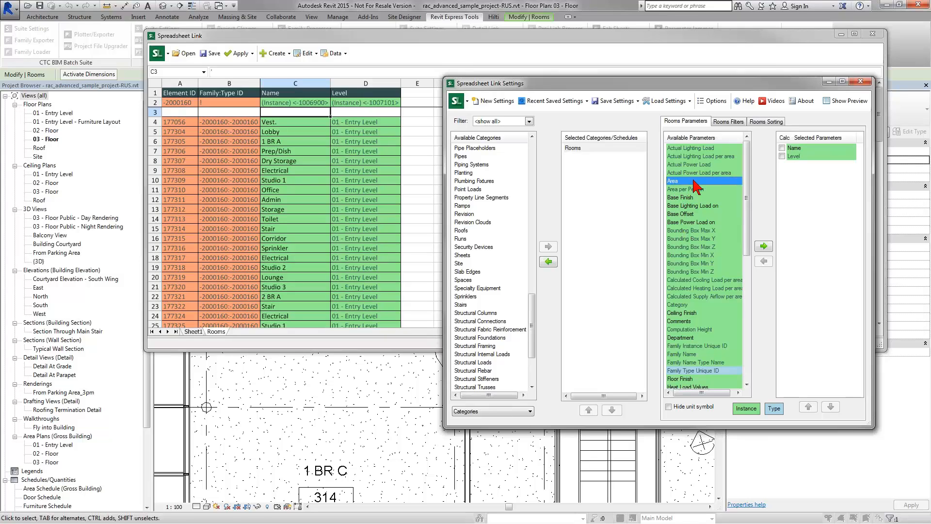
{"action": "double_click", "coordinate": [697, 185]}
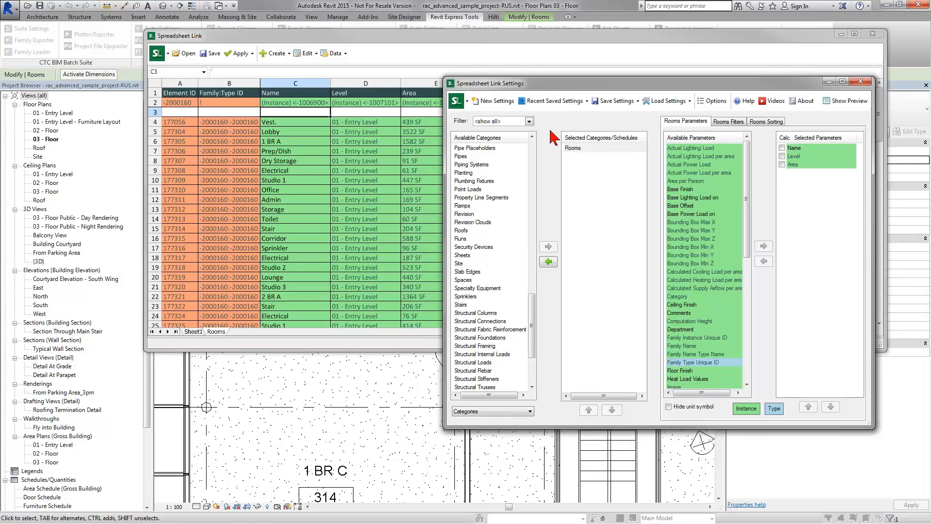
{"action": "left_click_drag", "start_coordinate": [547, 86], "coordinate": [608, 98]}
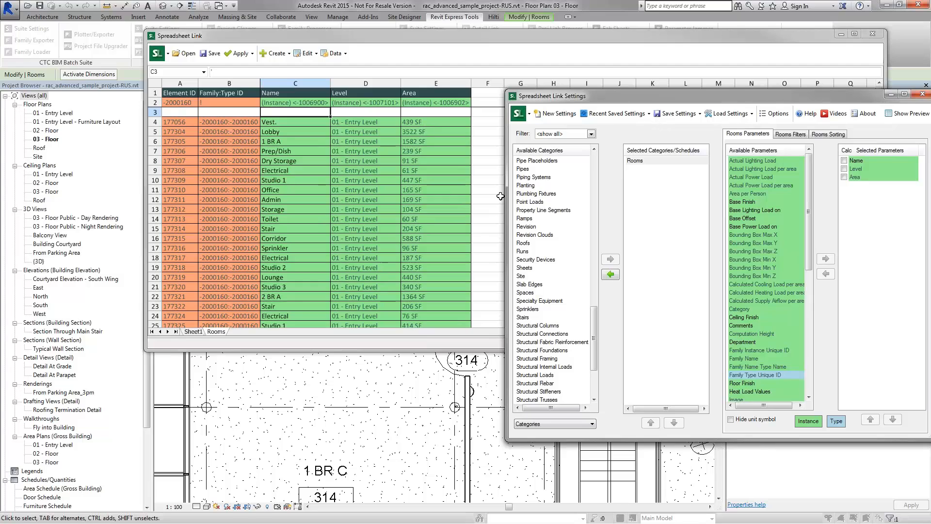
{"action": "left_click", "coordinate": [730, 420]}
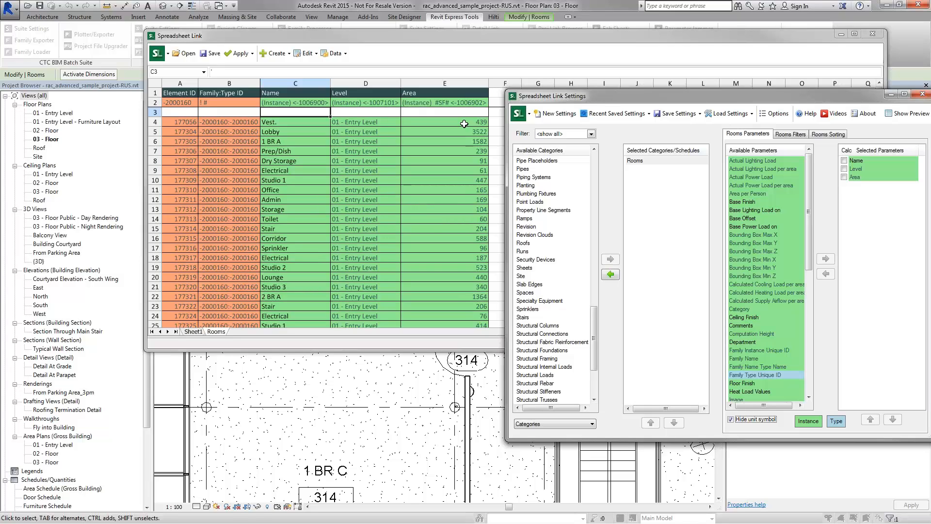
Step: Switch to Sheet1's Residential Unit Summary table and select the Studio 1 average area cell B7
{"action": "left_click", "coordinate": [194, 331]}
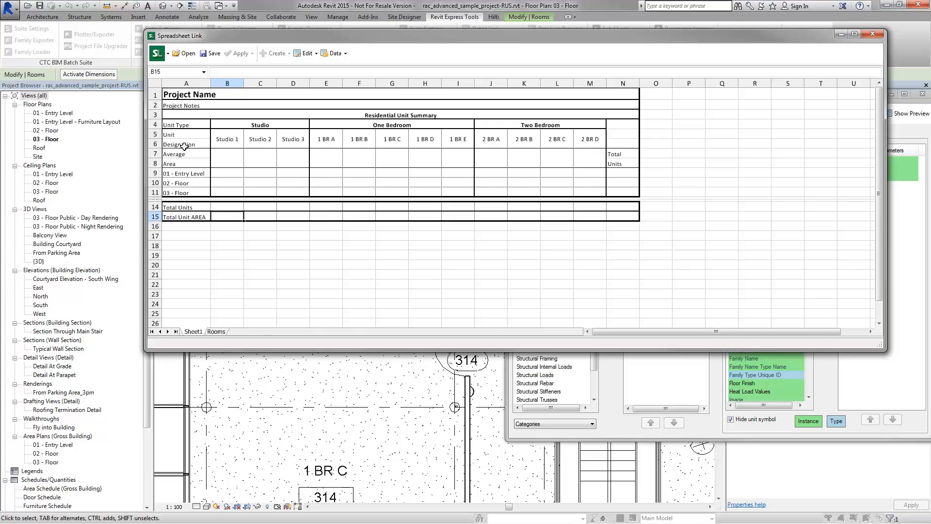
{"action": "left_click", "coordinate": [228, 161]}
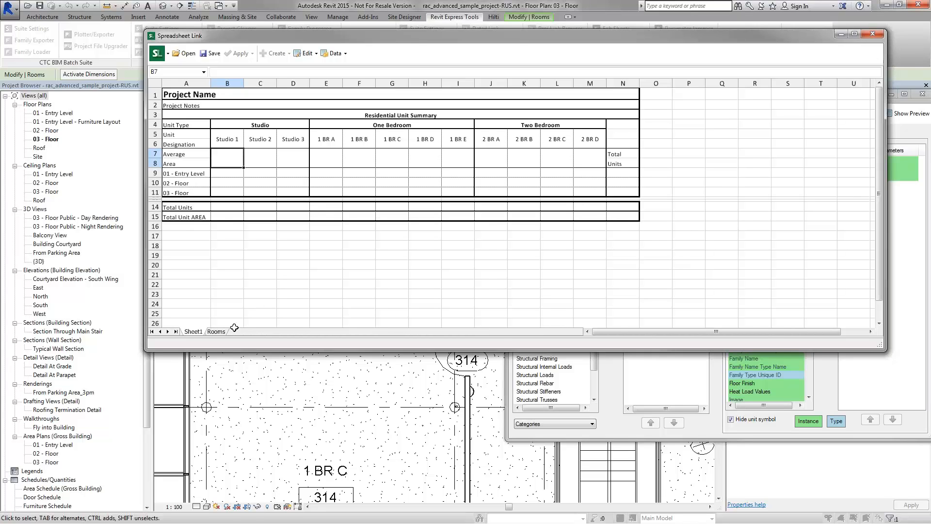
Step: Switch back to the Rooms sheet listing each room's Name, Level and Area
{"action": "left_click", "coordinate": [217, 331]}
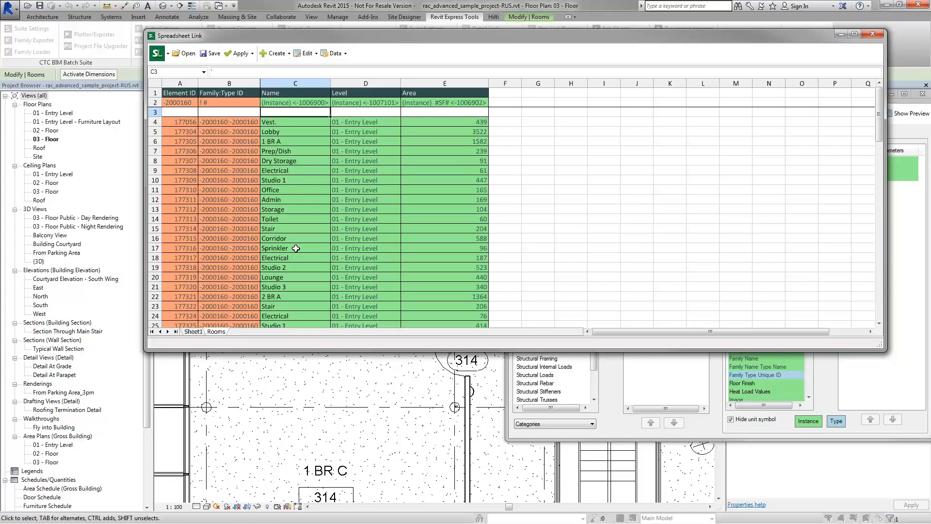
Step: Save the workbook as Residential Unit Summary (20160223).xlsx
{"action": "left_click", "coordinate": [210, 57]}
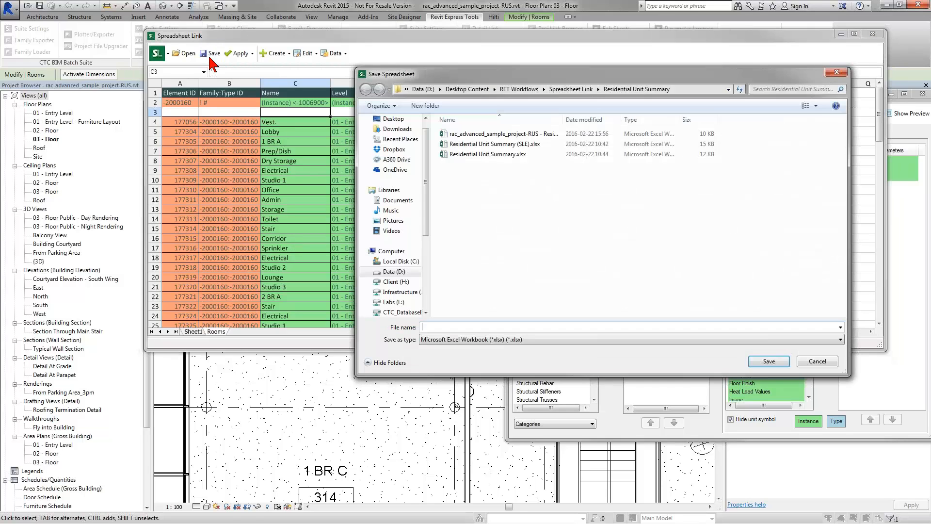
{"action": "left_click", "coordinate": [500, 155]}
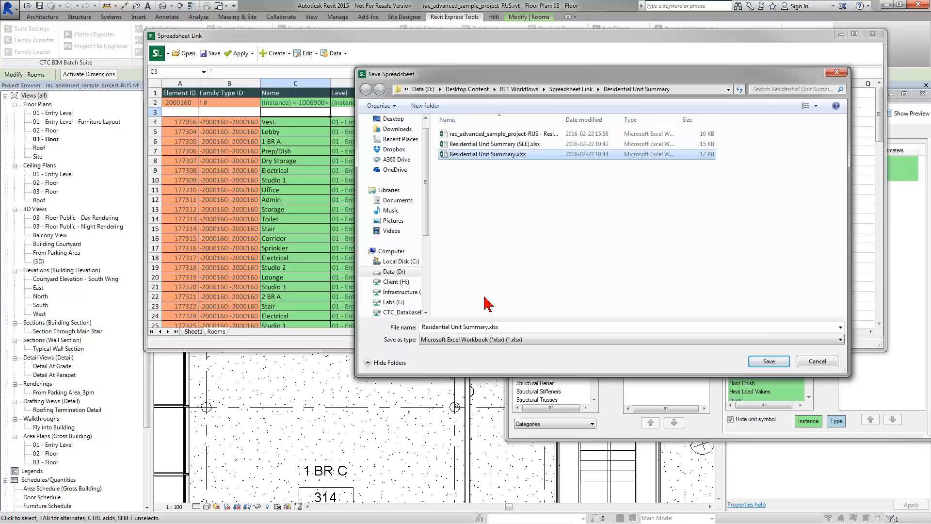
{"action": "left_click", "coordinate": [488, 327]}
{"action": "left_click", "coordinate": [488, 327]}
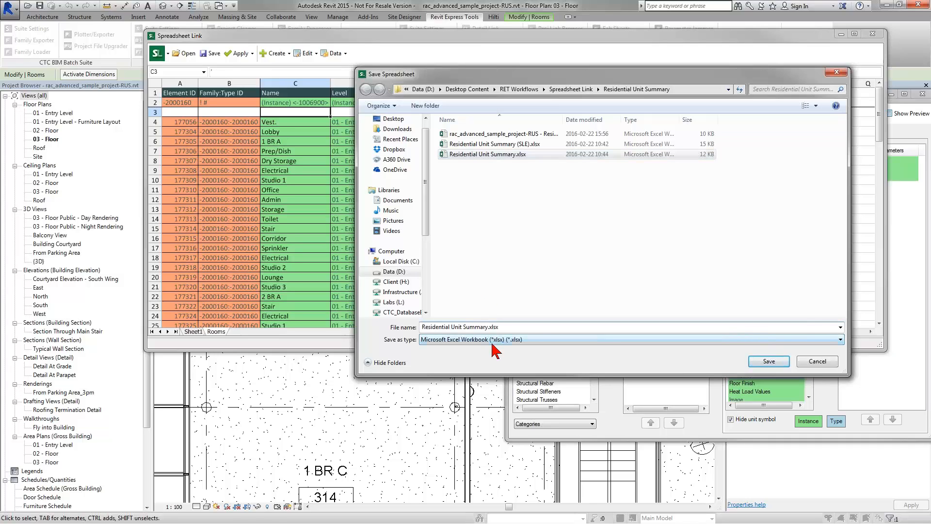
{"action": "type", "text": "(2"}
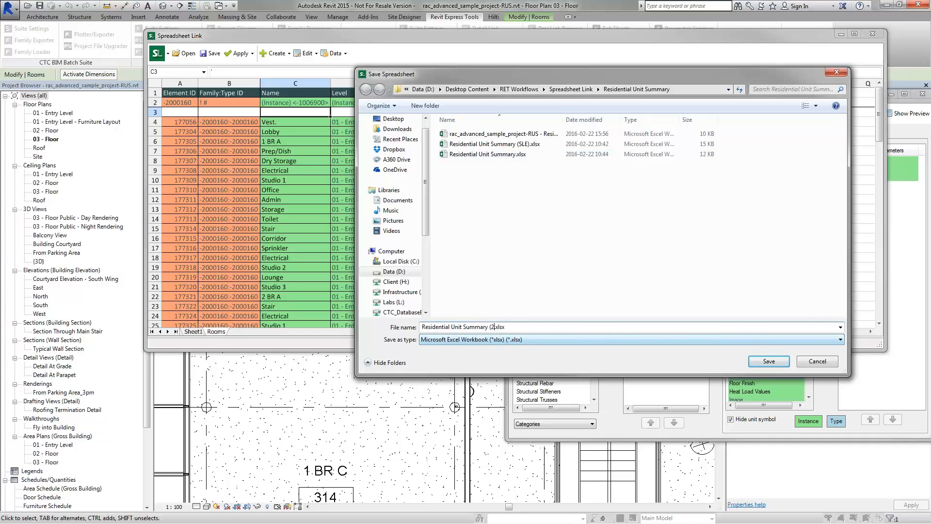
{"action": "type", "text": "0160223"}
{"action": "left_click_drag", "start_coordinate": [490, 326], "coordinate": [516, 328]}
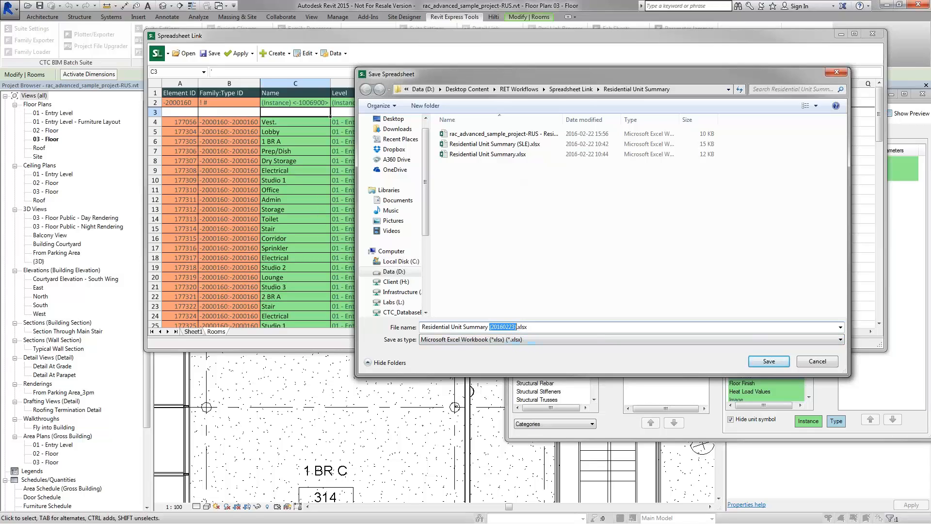
{"action": "left_click", "coordinate": [769, 361]}
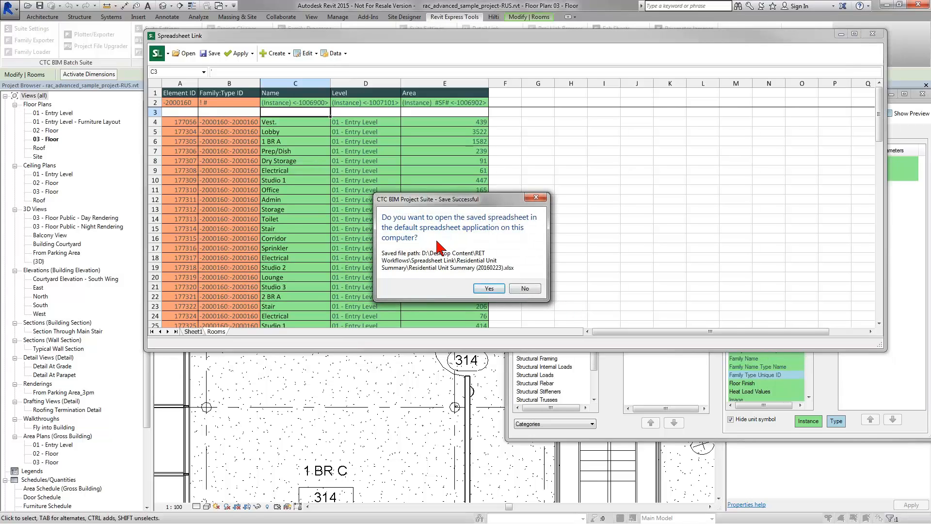
Step: Open the saved Residential Unit Summary (20160223).xlsx in Excel from the save prompt
{"action": "left_click", "coordinate": [496, 289]}
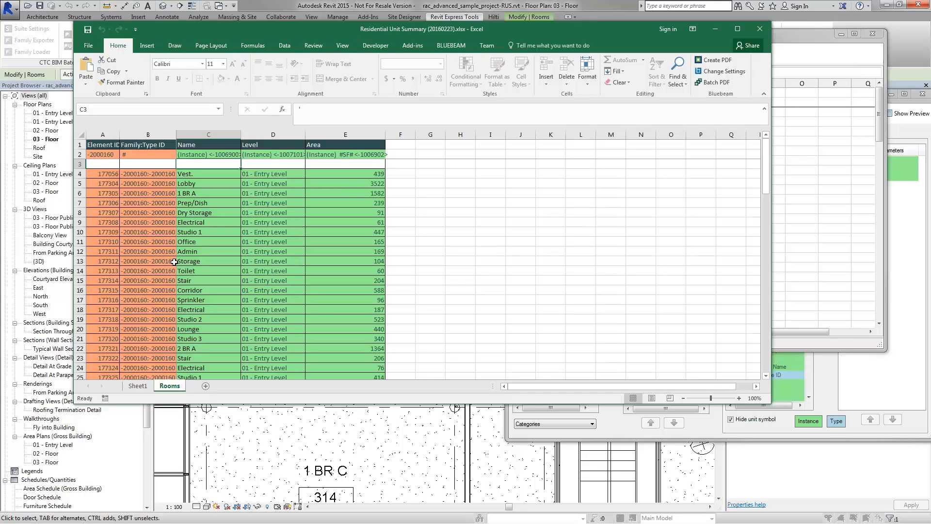
{"action": "left_click_drag", "start_coordinate": [361, 29], "coordinate": [371, 36]}
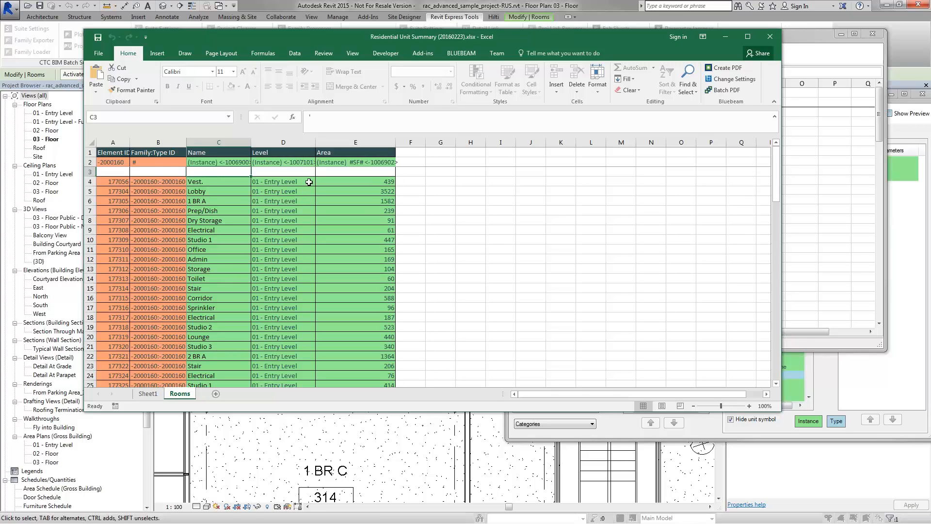
Step: After the protected-sheet warning, unprotect the Rooms sheet with its password
{"action": "left_click", "coordinate": [328, 54]}
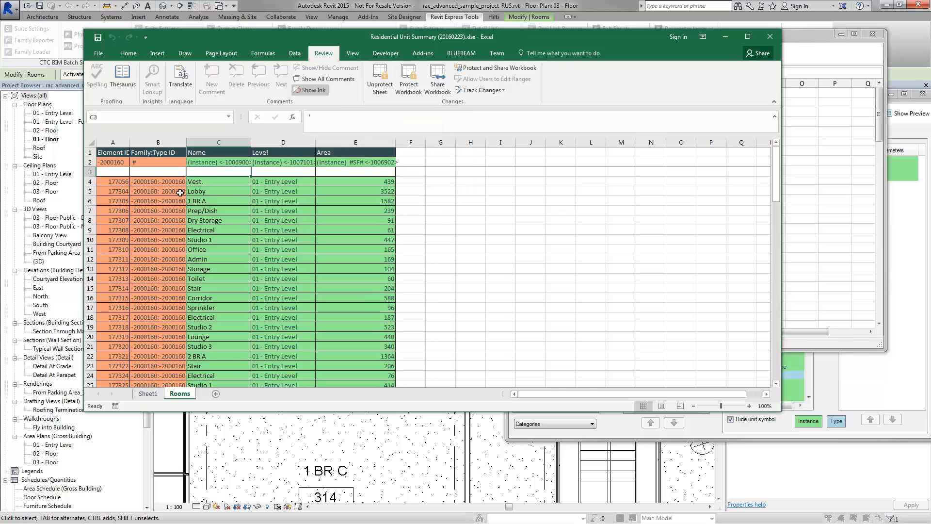
{"action": "left_click_drag", "start_coordinate": [90, 191], "coordinate": [89, 230]}
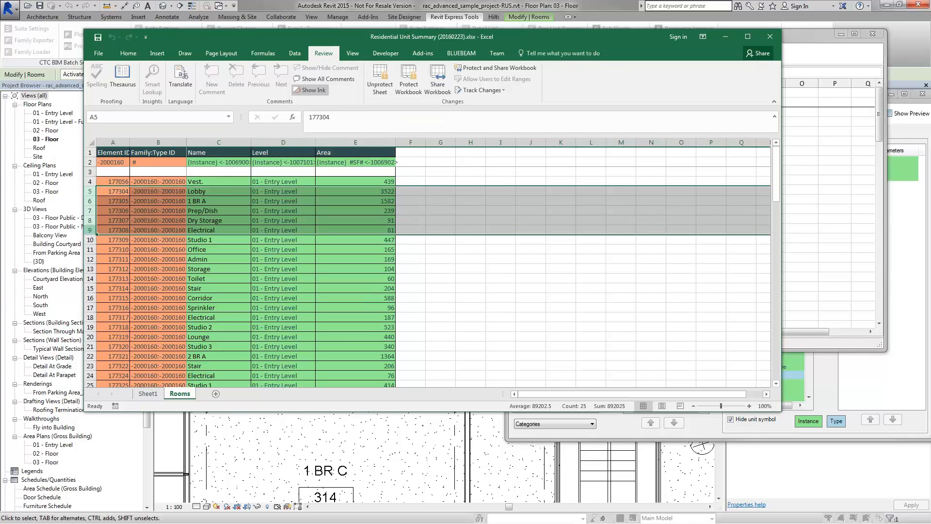
{"action": "key", "text": "Delete"}
{"action": "left_click_drag", "start_coordinate": [390, 256], "coordinate": [331, 170]}
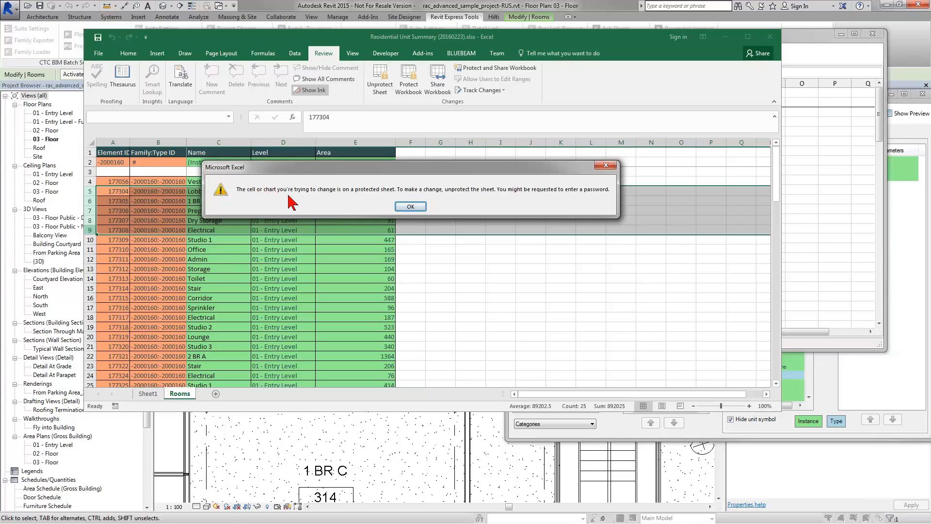
{"action": "left_click", "coordinate": [411, 207]}
{"action": "left_click", "coordinate": [380, 79]}
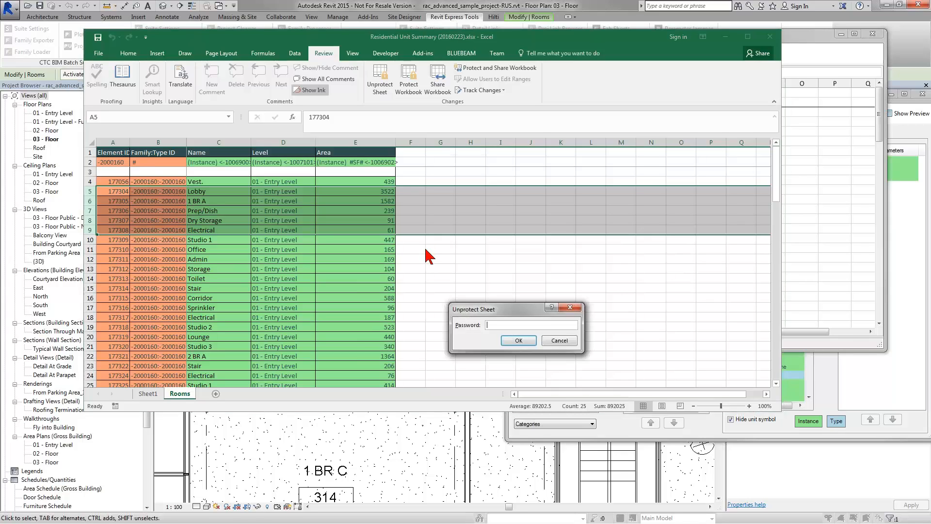
{"action": "type", "text": "●●●●●●●●"}
{"action": "left_click", "coordinate": [518, 342]}
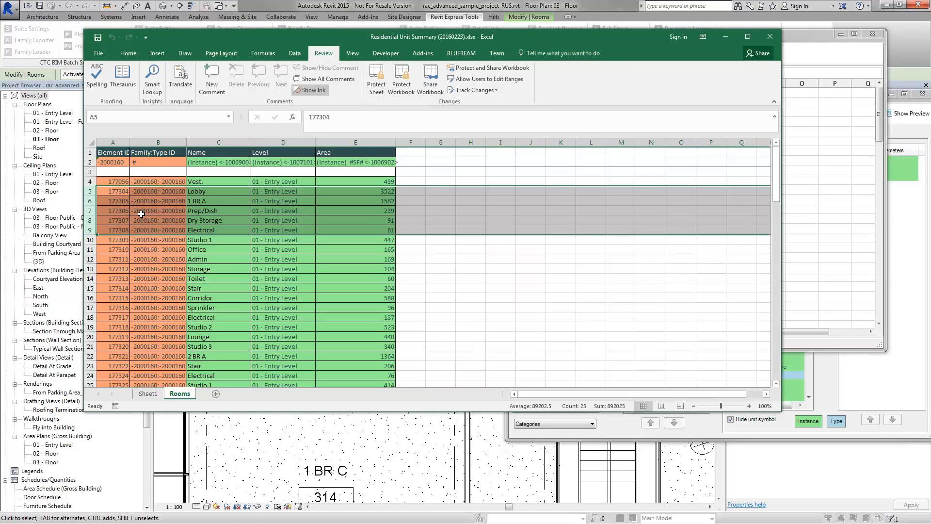
Step: Delete the room data rows 5 through 94
{"action": "left_click", "coordinate": [90, 192]}
{"action": "scroll", "coordinate": [141, 297], "scroll_direction": "down", "scroll_amount": 17}
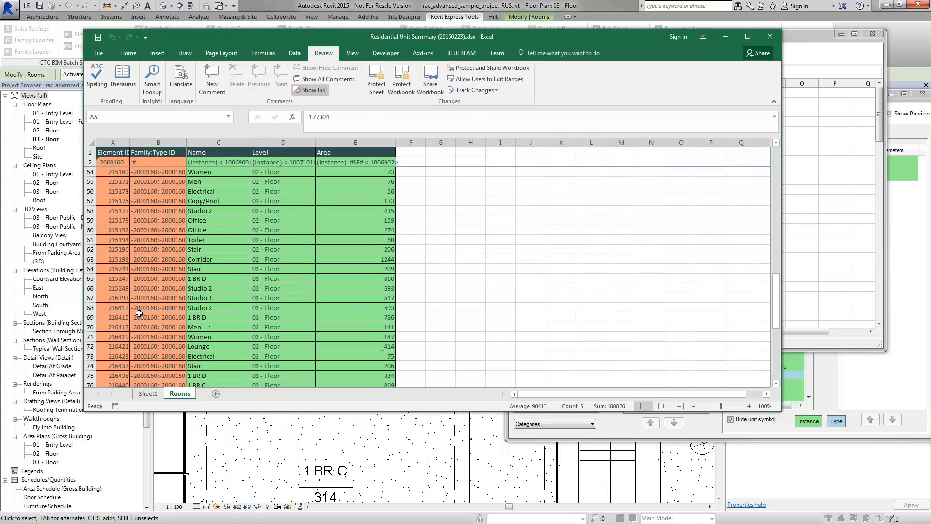
{"action": "scroll", "coordinate": [139, 314], "scroll_direction": "down", "scroll_amount": 13}
{"action": "scroll", "coordinate": [90, 270], "scroll_direction": "up", "scroll_amount": 3}
{"action": "left_click", "coordinate": [90, 268], "text": "shift"}
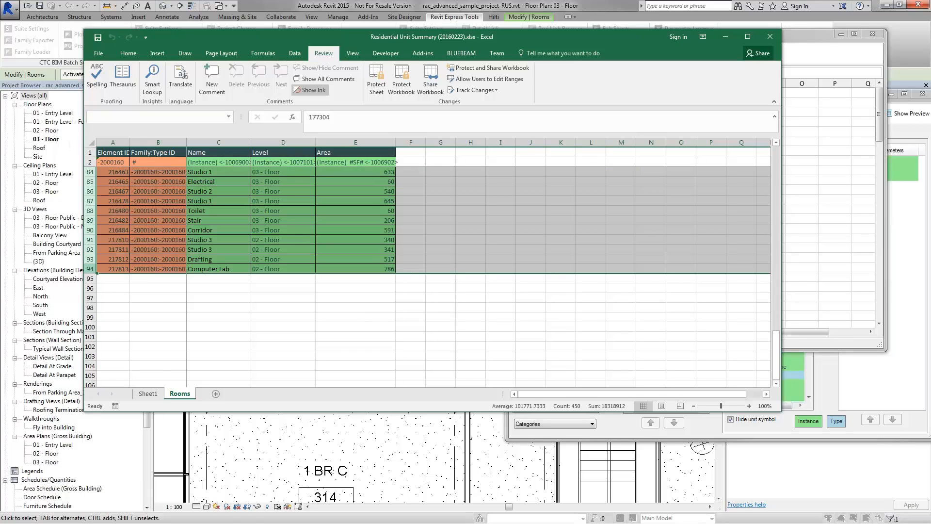
{"action": "right_click", "coordinate": [89, 268]}
{"action": "left_click", "coordinate": [121, 347]}
Step: Clear the contents of row 4 (A4:E4), leaving it empty but formatted
{"action": "left_click_drag", "start_coordinate": [117, 182], "coordinate": [338, 183]}
{"action": "right_click", "coordinate": [338, 184]}
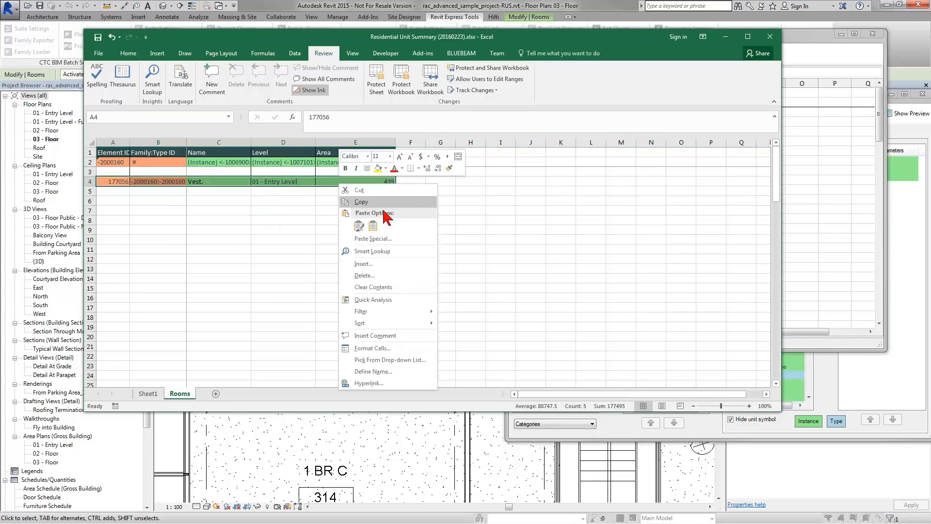
{"action": "left_click", "coordinate": [378, 287]}
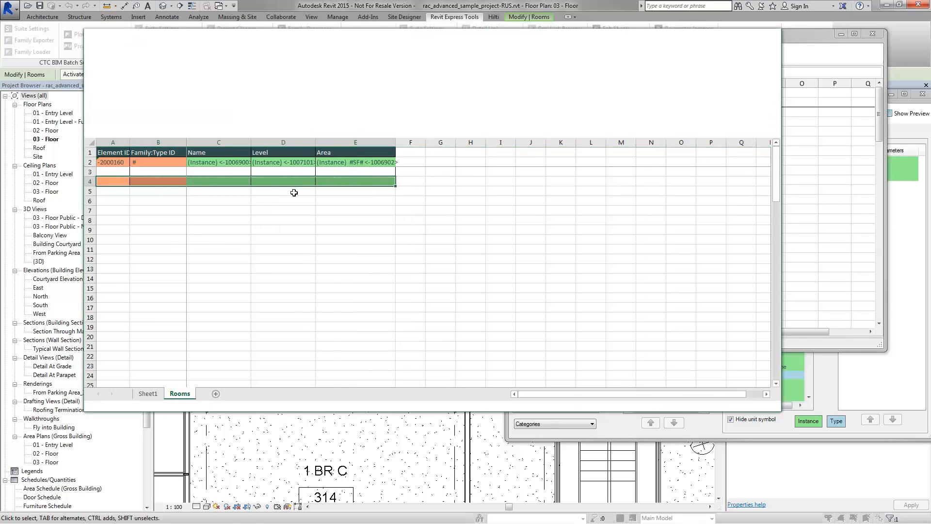
{"action": "left_click", "coordinate": [261, 200]}
{"action": "left_click", "coordinate": [214, 182]}
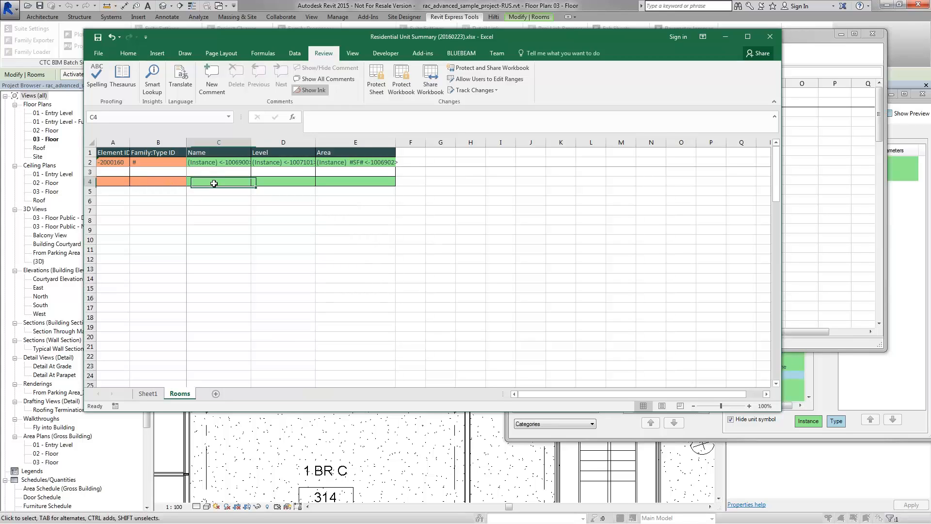
Step: Rename Sheet1 to 'Residential Unit Summary', fixing the misspelled word
{"action": "left_click", "coordinate": [149, 393]}
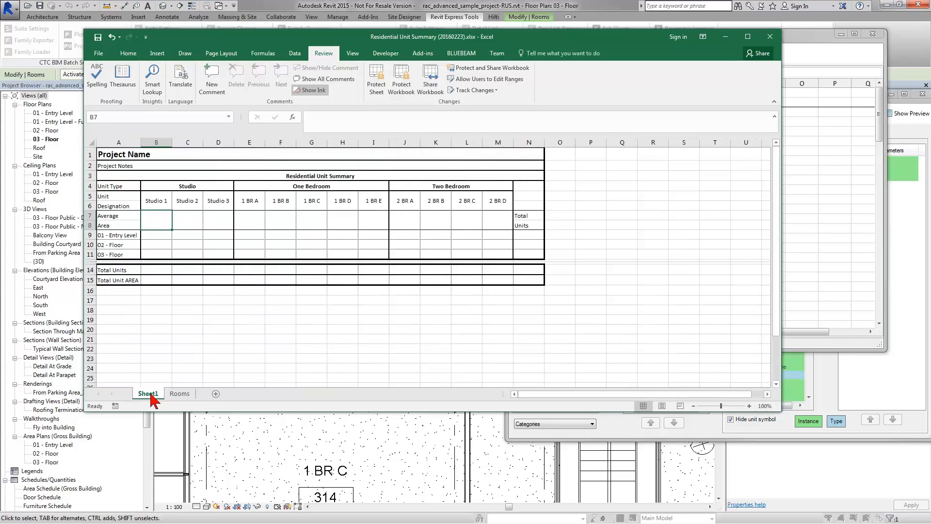
{"action": "right_click", "coordinate": [151, 395]}
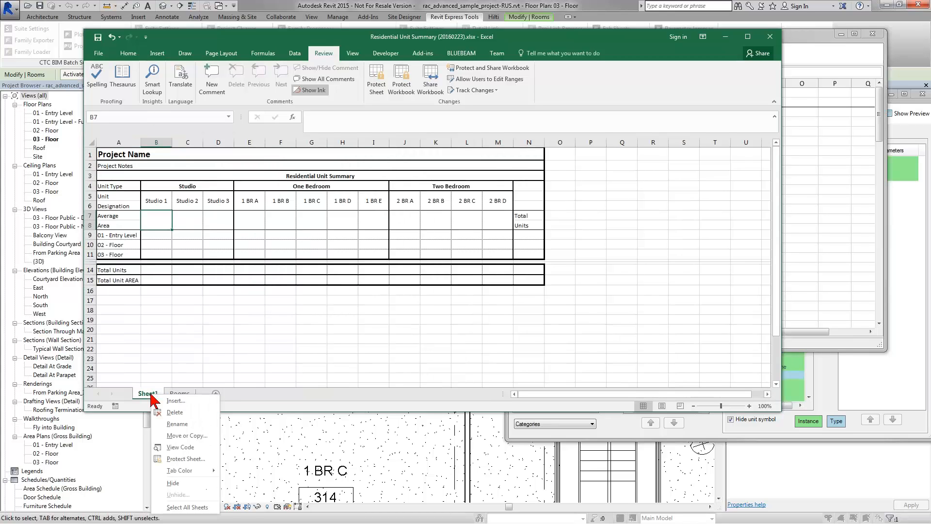
{"action": "left_click", "coordinate": [178, 423]}
{"action": "type", "text": "Res"}
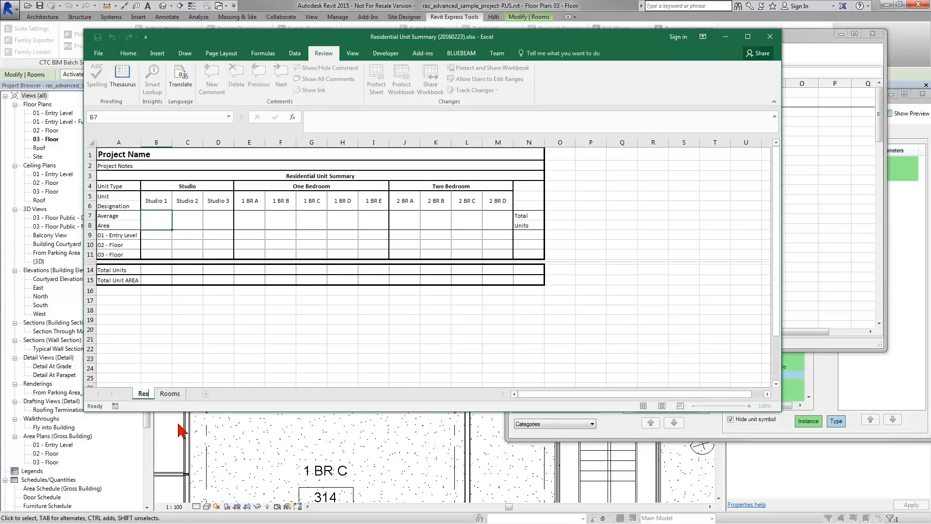
{"action": "type", "text": "idetial Unit"}
{"action": "key", "text": "Return"}
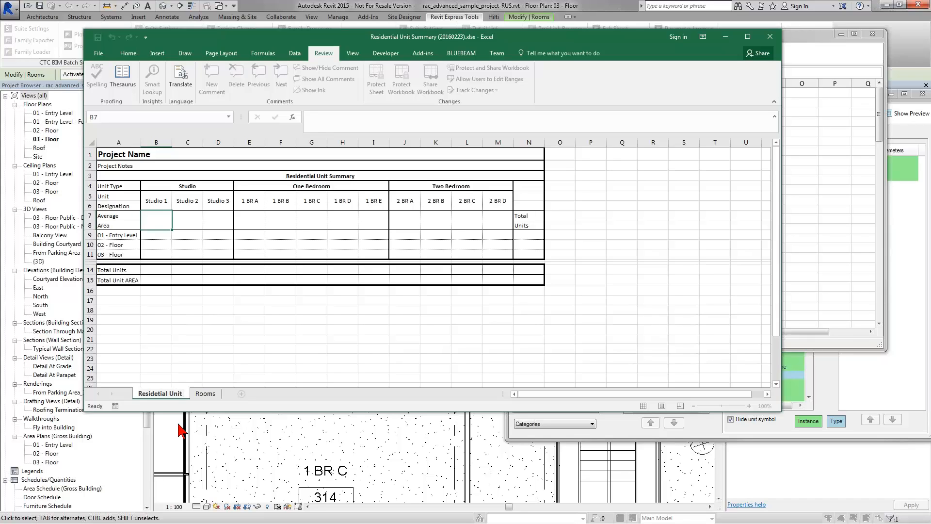
{"action": "type", "text": "n"}
{"action": "left_click", "coordinate": [186, 393]}
{"action": "type", "text": "Summary"}
{"action": "key", "text": "Return"}
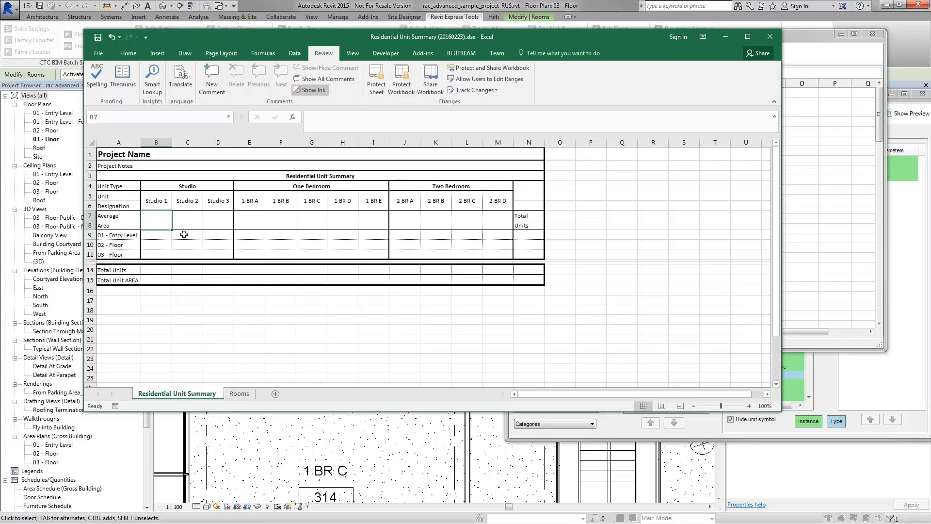
Step: Return to the Rooms sheet, save the workbook and close Excel
{"action": "left_click", "coordinate": [236, 397]}
{"action": "left_click", "coordinate": [196, 393]}
{"action": "left_click", "coordinate": [237, 393]}
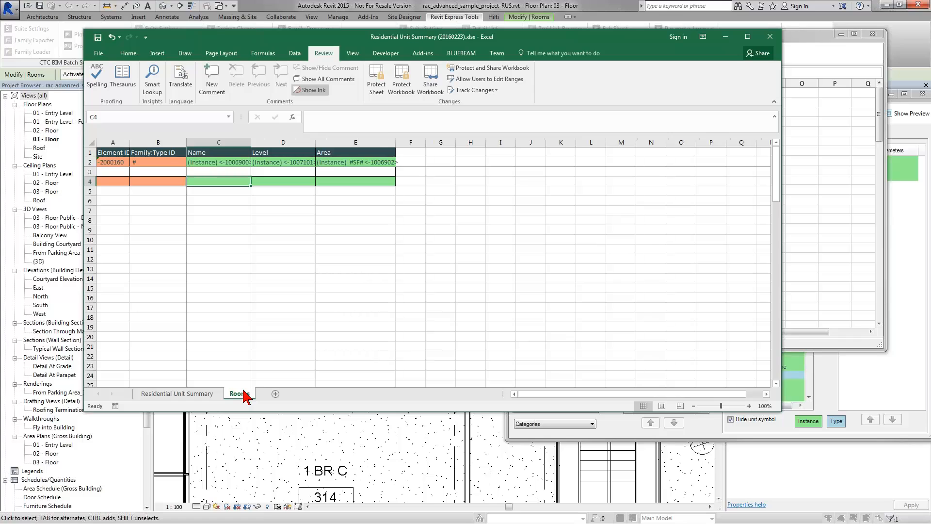
{"action": "left_click", "coordinate": [98, 39]}
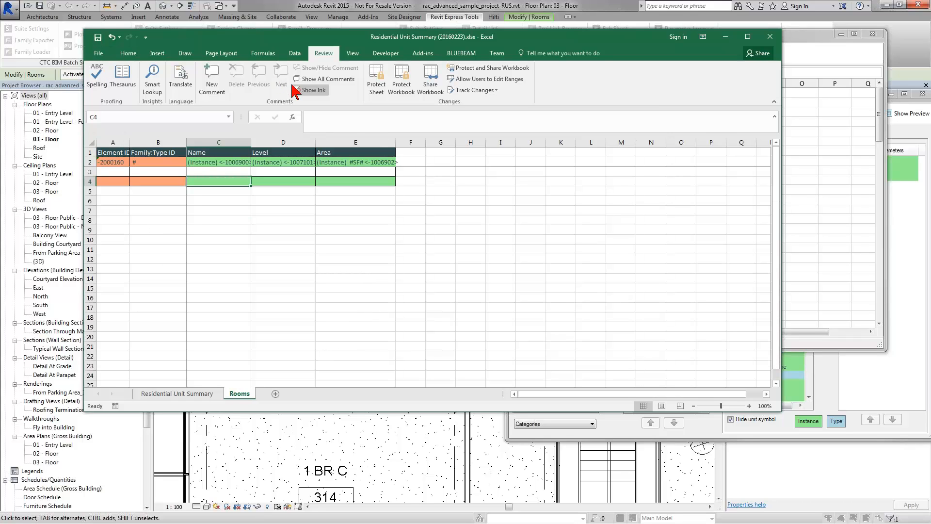
{"action": "left_click", "coordinate": [770, 37]}
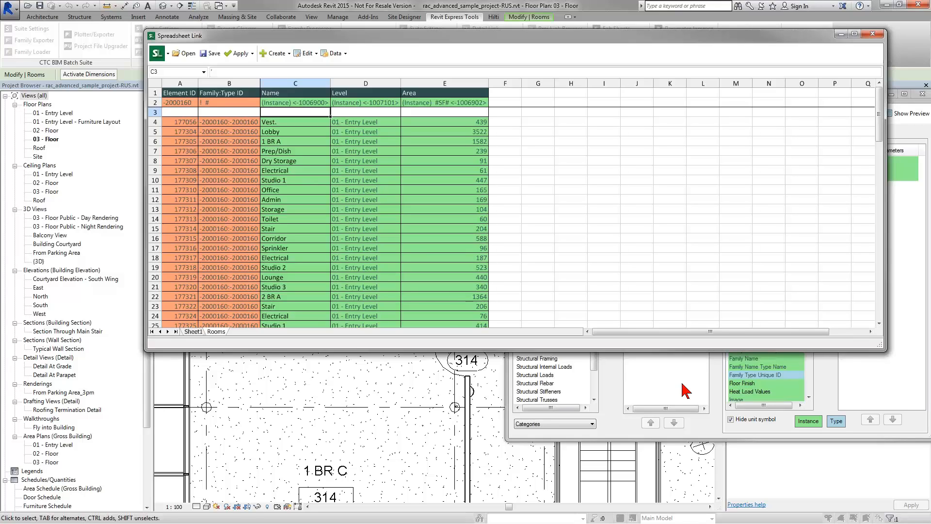
Step: In Advanced Save, set the Residential Unit Summary (20160223) workbook as the template worksheet
{"action": "left_click", "coordinate": [713, 391]}
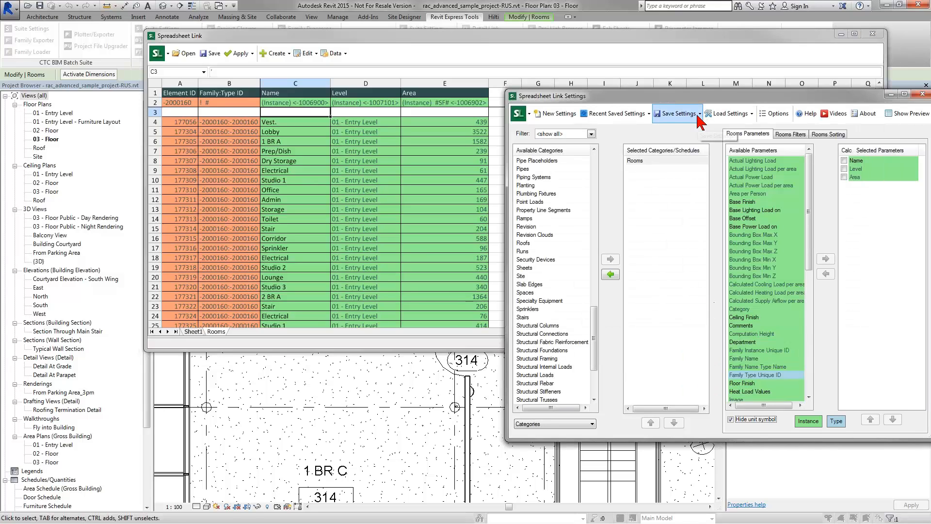
{"action": "left_click", "coordinate": [700, 122]}
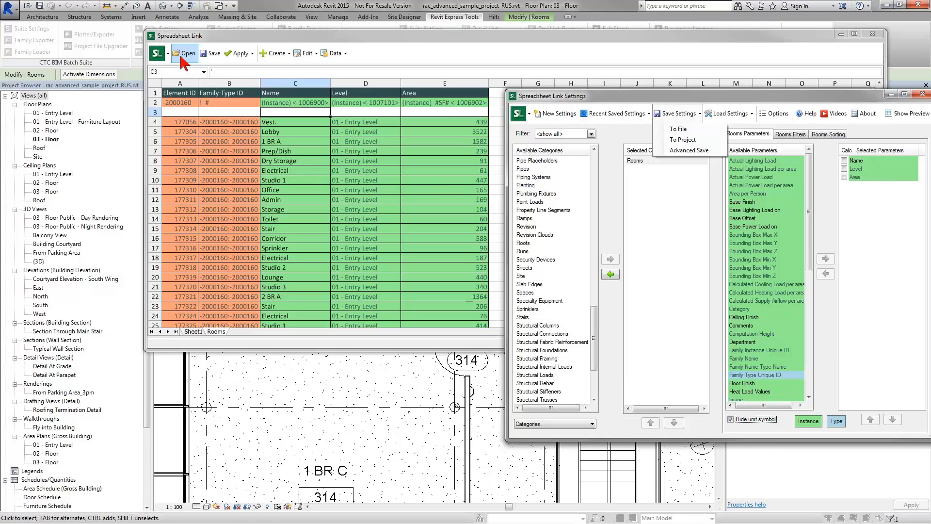
{"action": "left_click", "coordinate": [686, 150]}
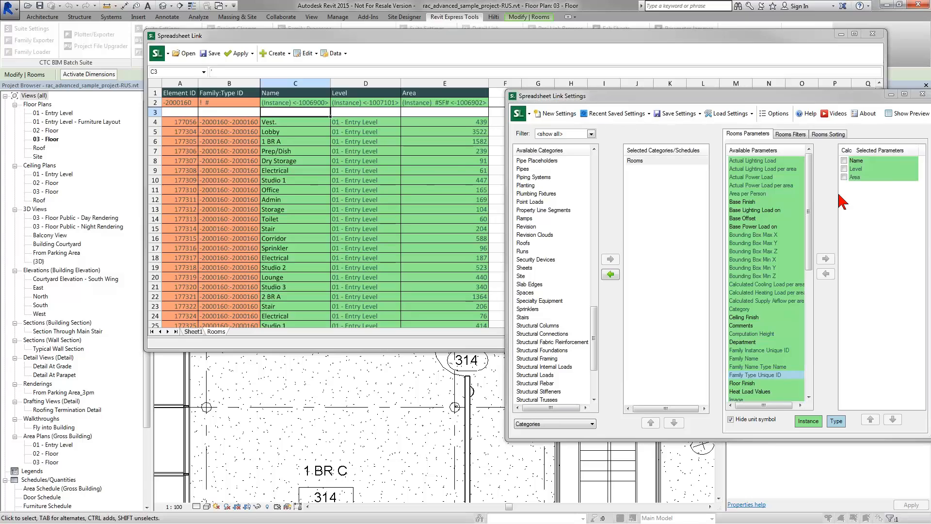
{"action": "left_click", "coordinate": [496, 131]}
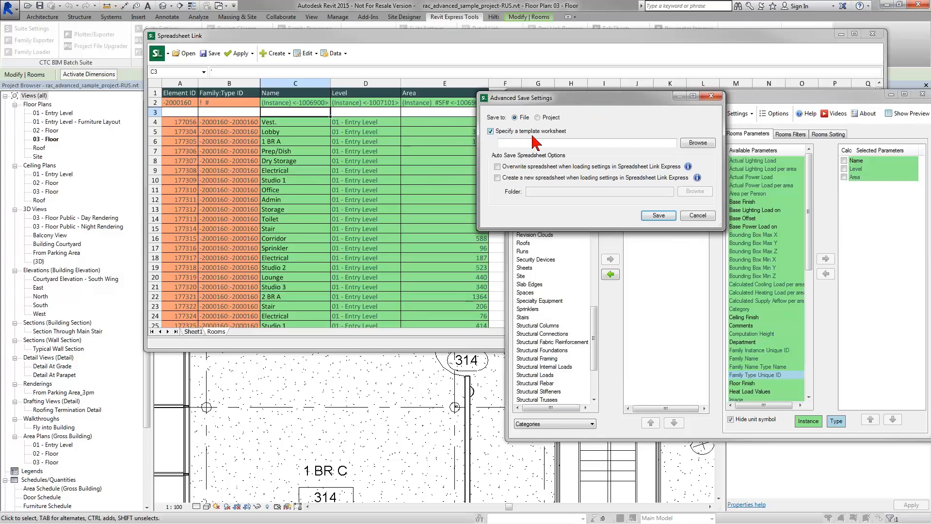
{"action": "left_click", "coordinate": [698, 142]}
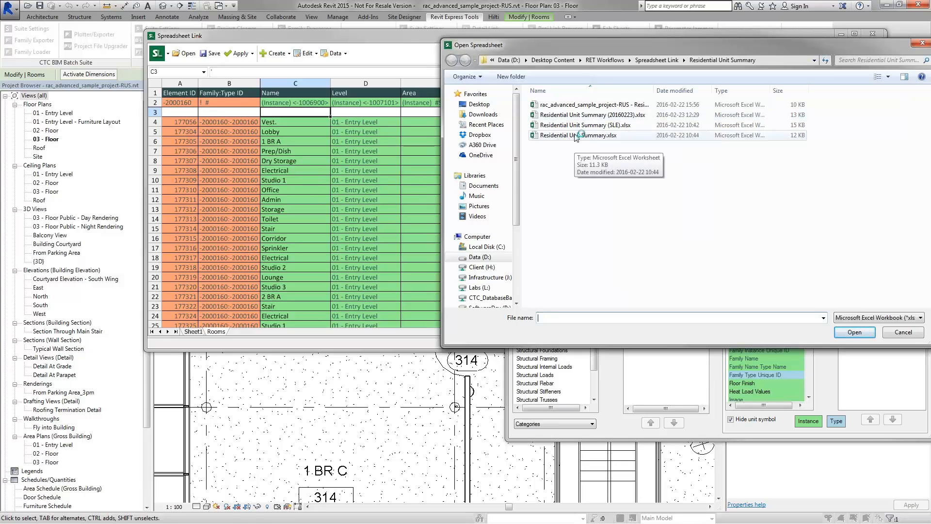
{"action": "double_click", "coordinate": [575, 115]}
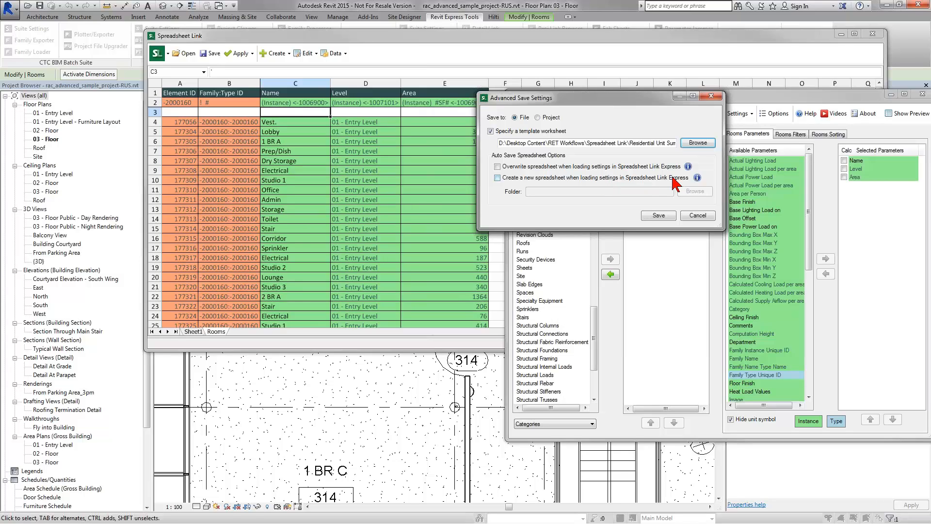
Step: Turn on Create a new spreadsheet and review its explanation
{"action": "left_click", "coordinate": [497, 178]}
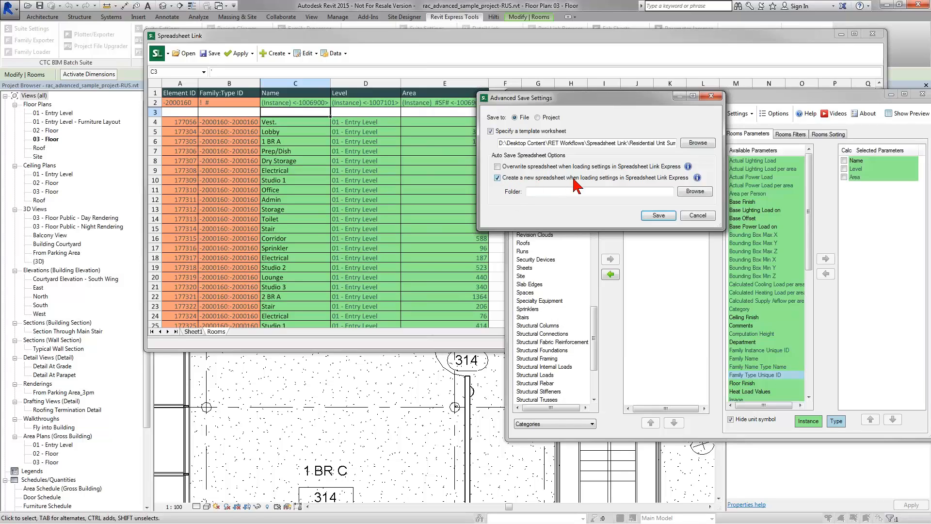
{"action": "left_click", "coordinate": [697, 177]}
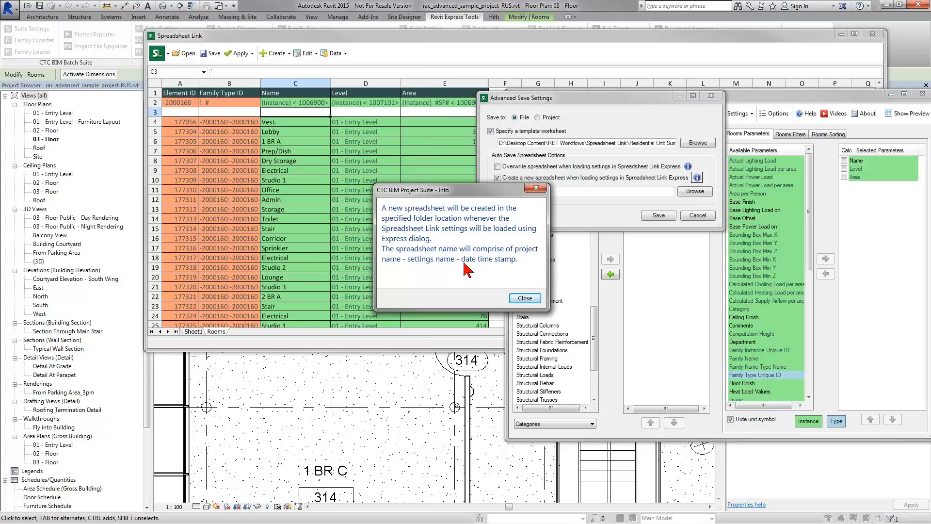
{"action": "left_click", "coordinate": [526, 298]}
{"action": "left_click", "coordinate": [555, 191]}
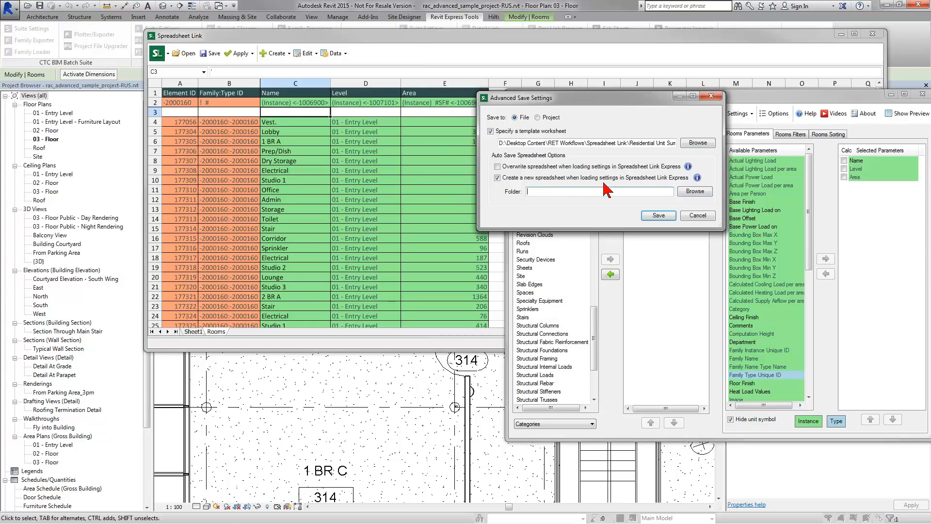
Step: Set the folder to D:\Desktop Content\RET Workflows\Spreadsheet Link\Residential Unit Summary and continue saving
{"action": "left_click", "coordinate": [699, 190]}
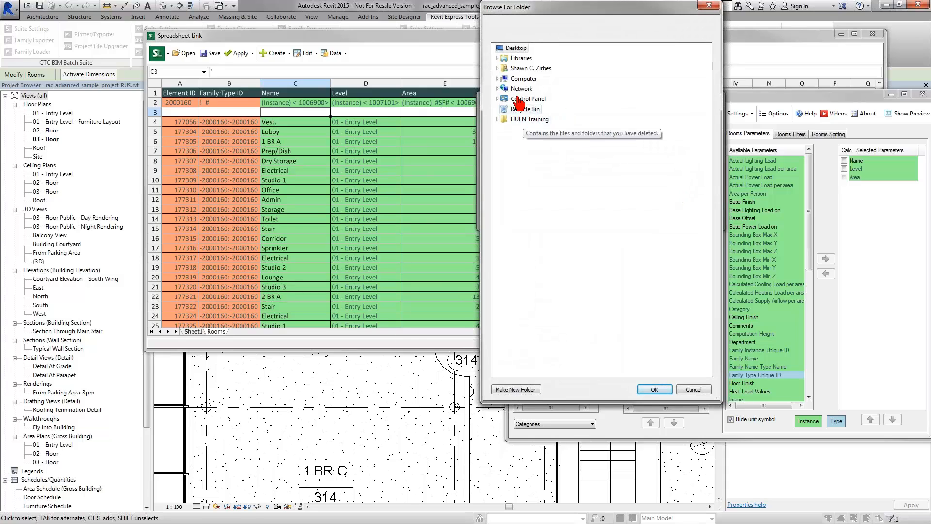
{"action": "double_click", "coordinate": [515, 79]}
{"action": "double_click", "coordinate": [523, 99]}
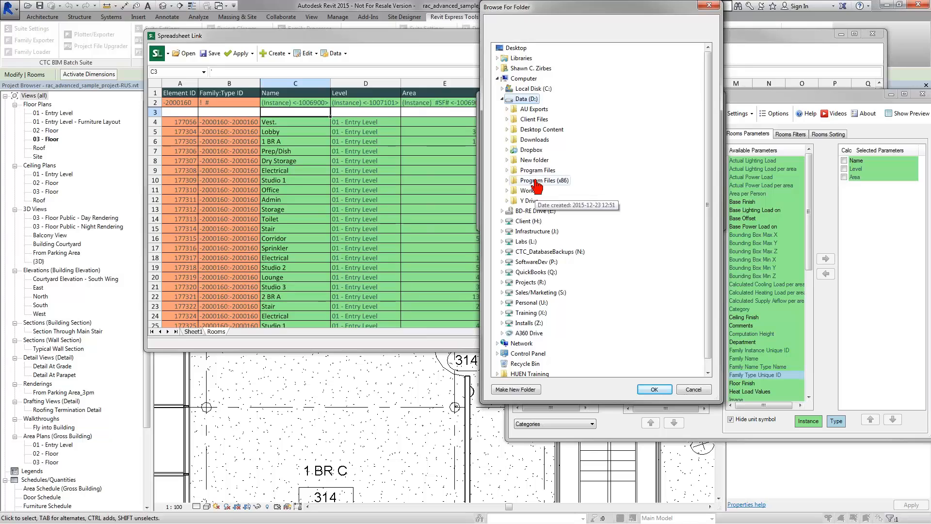
{"action": "double_click", "coordinate": [538, 129]}
{"action": "scroll", "coordinate": [537, 151], "scroll_direction": "down", "scroll_amount": 5}
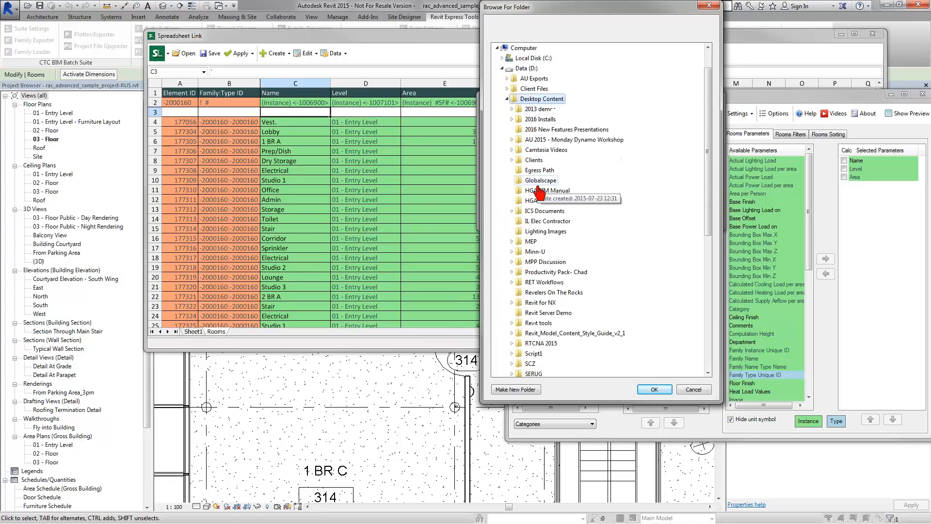
{"action": "double_click", "coordinate": [545, 161]}
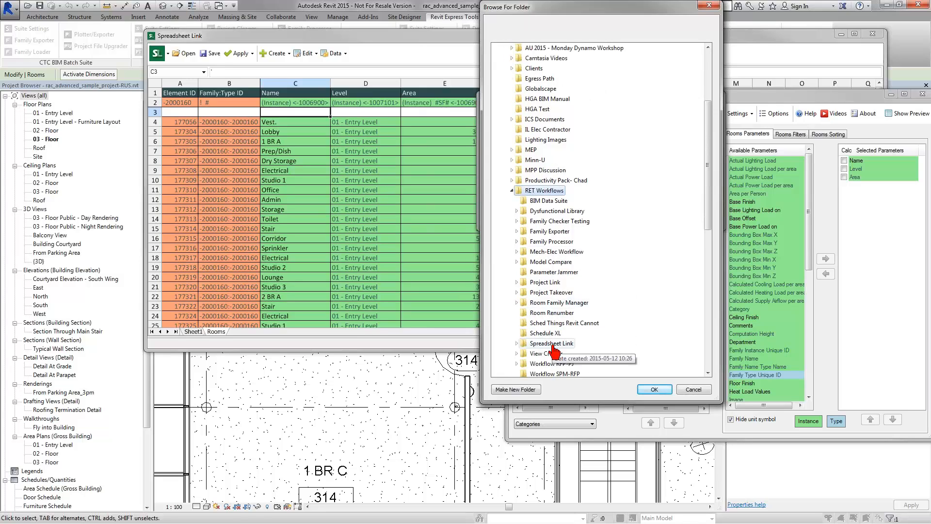
{"action": "double_click", "coordinate": [554, 343]}
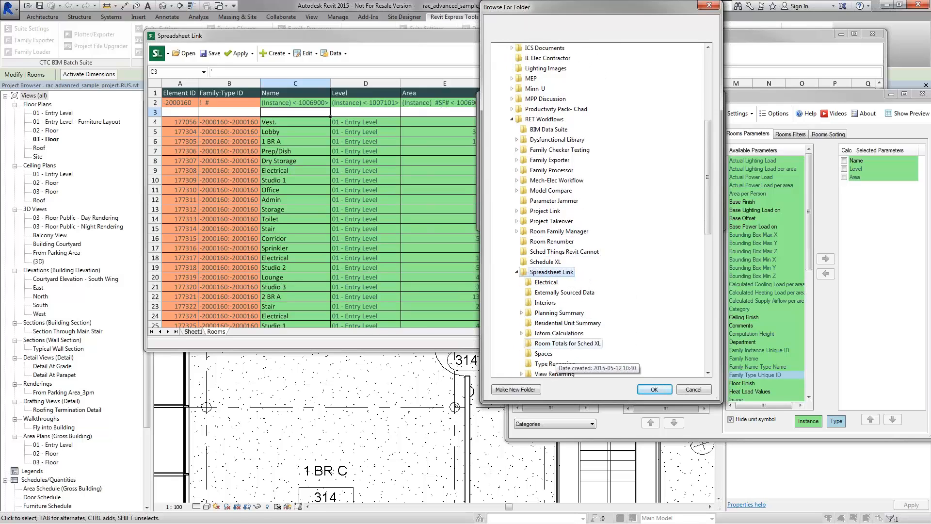
{"action": "left_click", "coordinate": [563, 325]}
{"action": "left_click", "coordinate": [657, 391]}
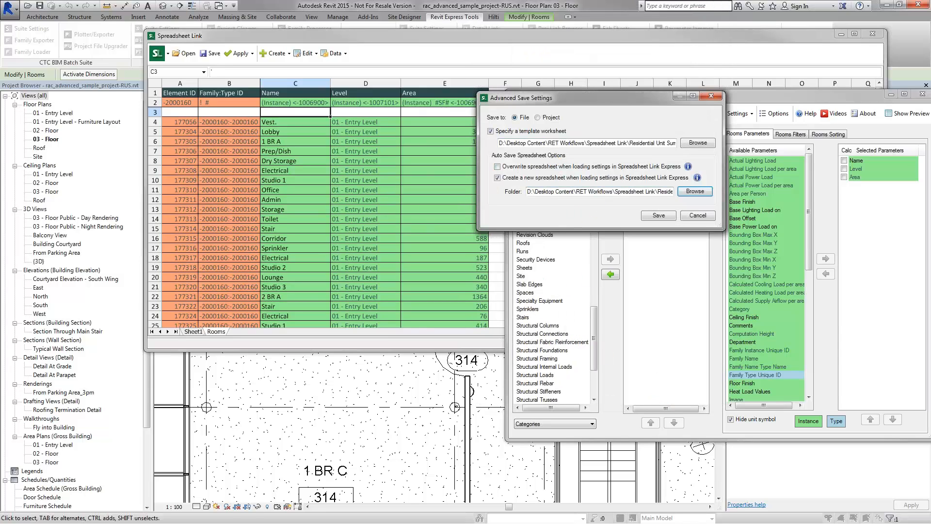
{"action": "left_click_drag", "start_coordinate": [528, 191], "coordinate": [669, 197]}
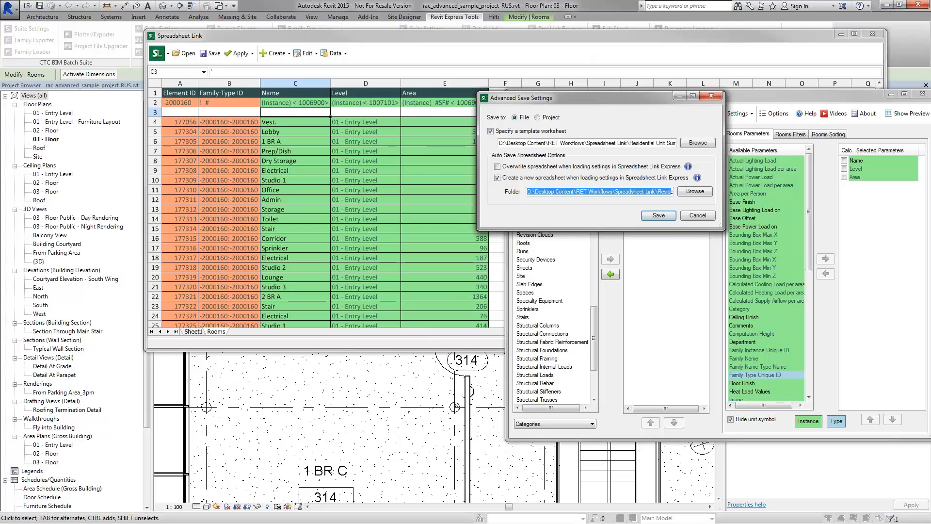
{"action": "left_click", "coordinate": [658, 216]}
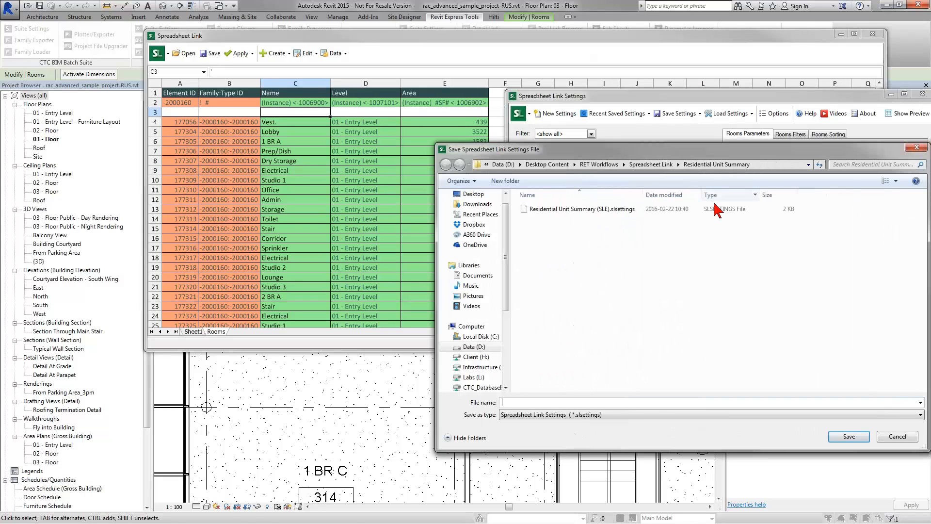
Step: Save the settings as 'Residential Unit Summary (20160223).slsettings', replacing SLE with 20160223
{"action": "left_click", "coordinate": [562, 209]}
{"action": "left_click", "coordinate": [570, 402]}
{"action": "left_click", "coordinate": [570, 402]}
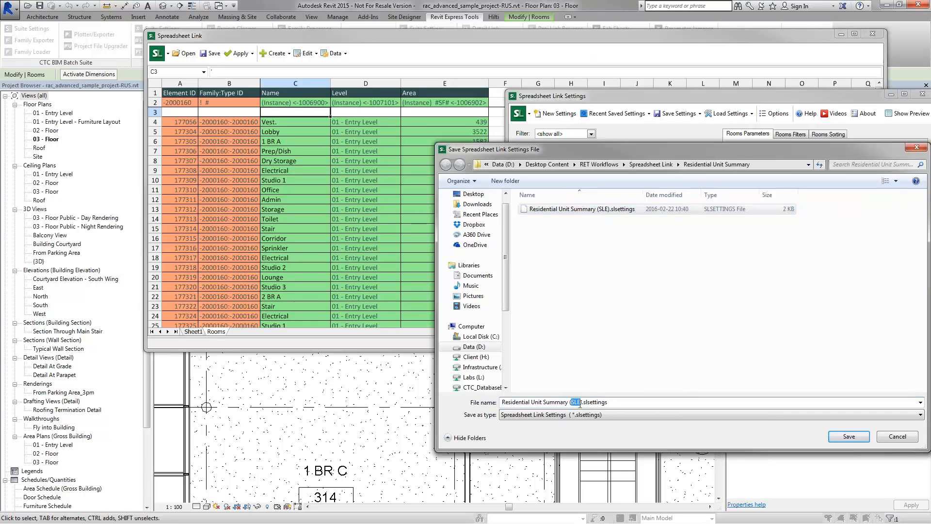
{"action": "type", "text": "20160223"}
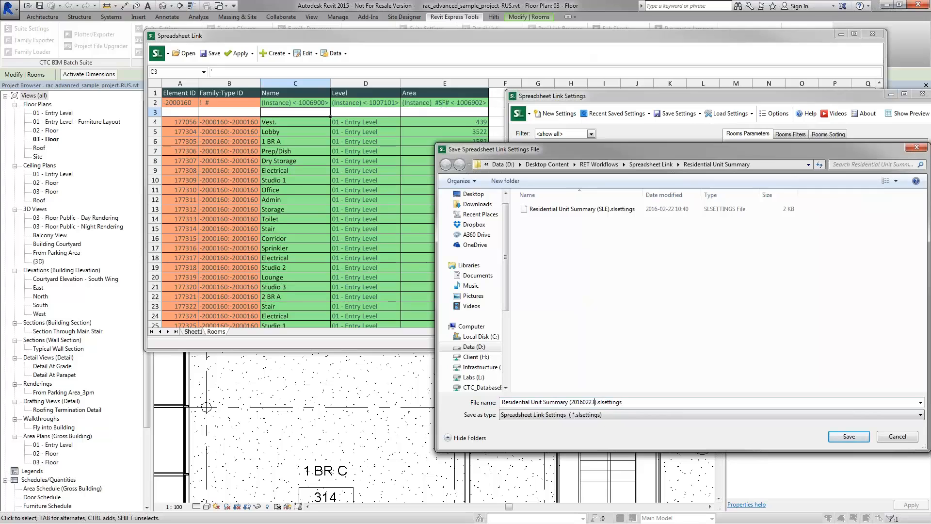
{"action": "left_click_drag", "start_coordinate": [762, 150], "coordinate": [658, 100]}
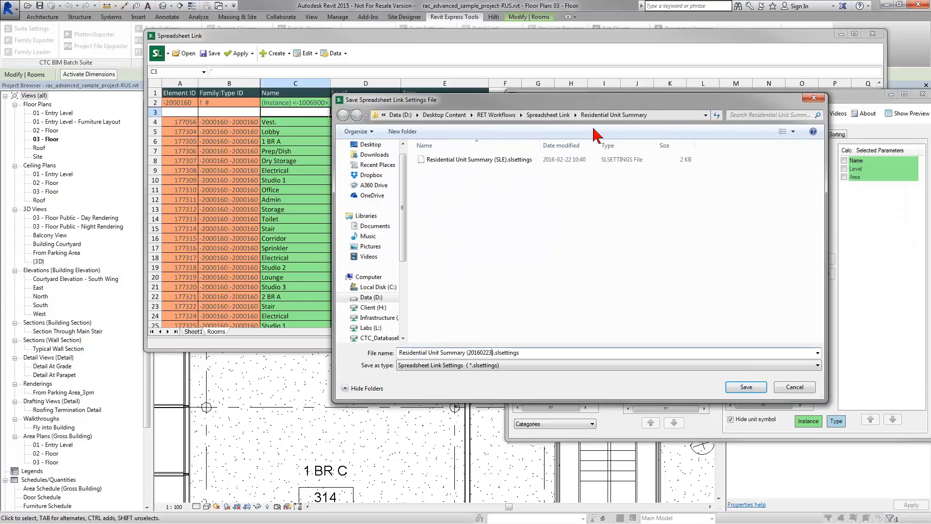
{"action": "left_click", "coordinate": [746, 388]}
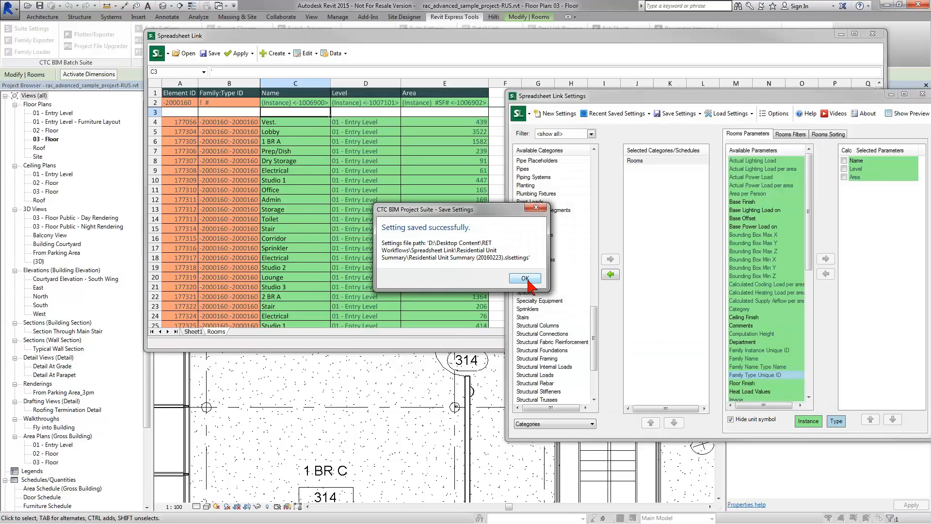
Step: Close Spreadsheet Link without saving again, relaunch it empty, and bring up Load Settings
{"action": "left_click", "coordinate": [526, 278]}
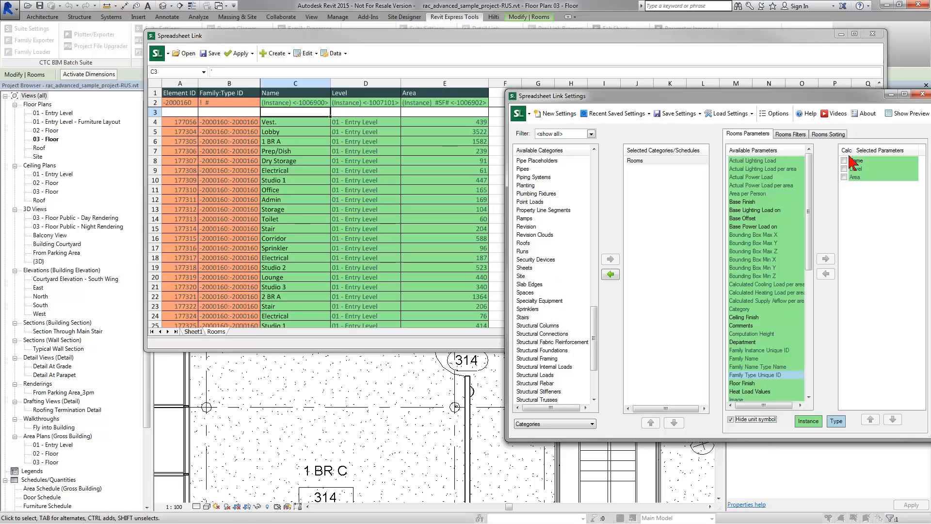
{"action": "left_click", "coordinate": [921, 95]}
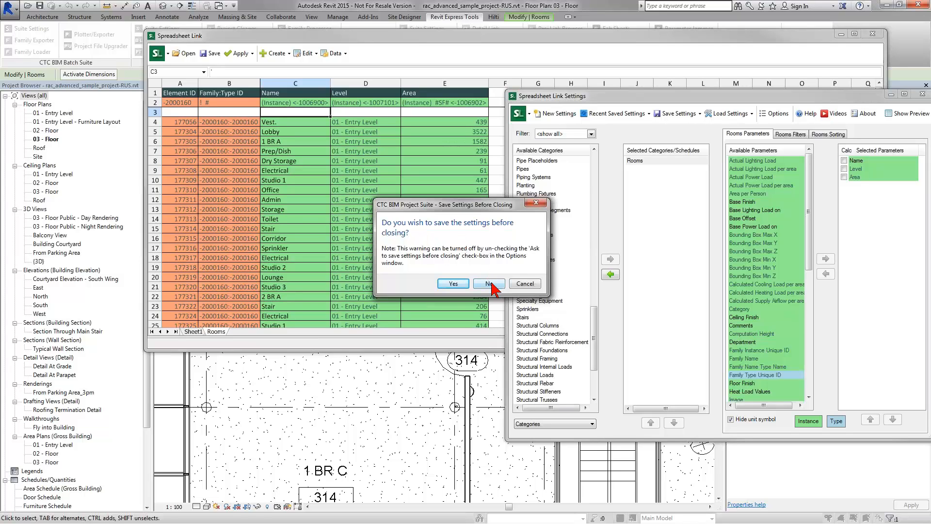
{"action": "left_click", "coordinate": [489, 284]}
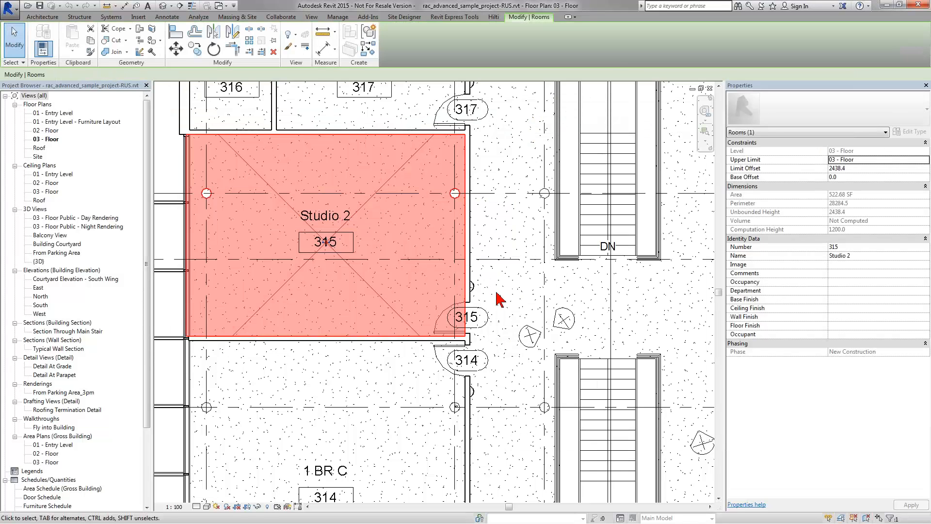
{"action": "left_click", "coordinate": [494, 290]}
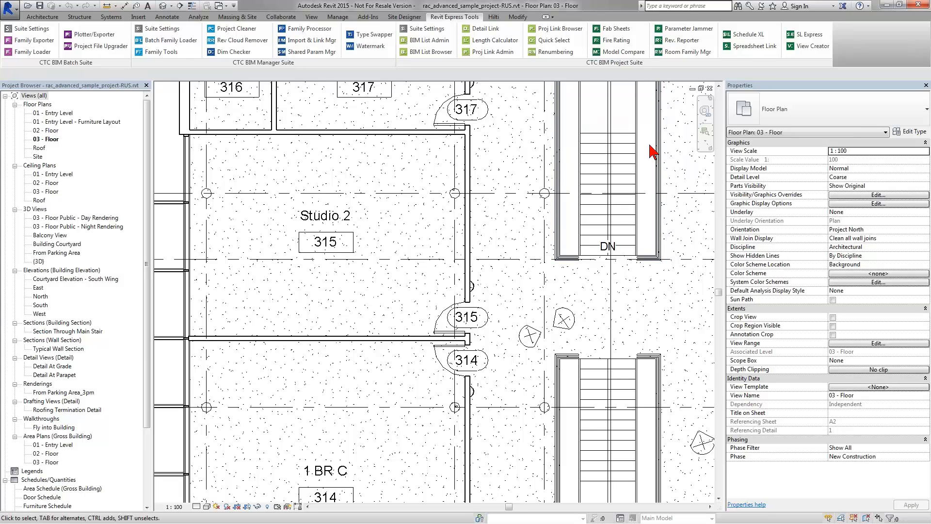
{"action": "left_click", "coordinate": [743, 53]}
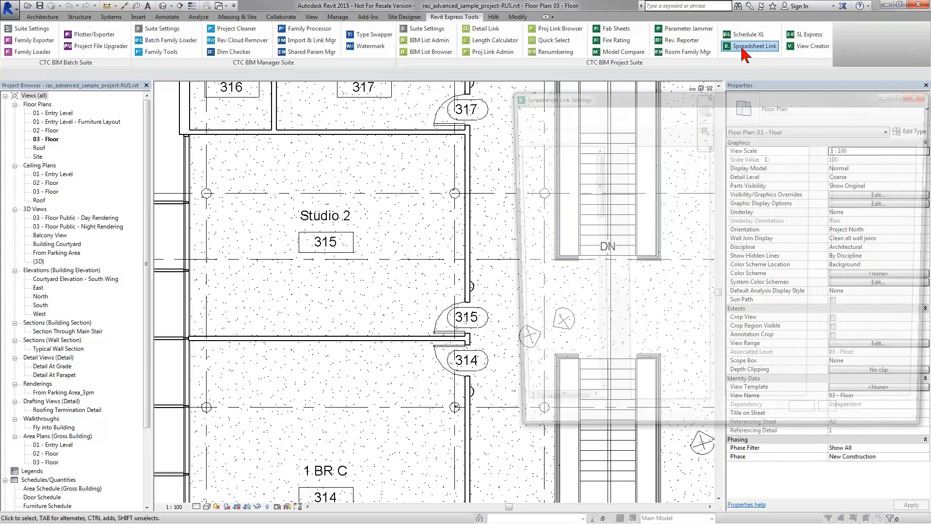
{"action": "left_click", "coordinate": [728, 117]}
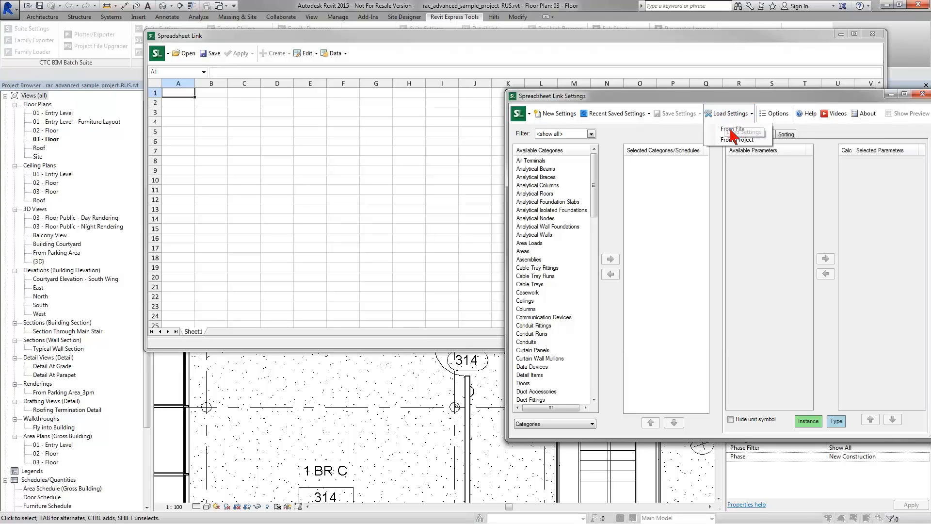
Step: Load Residential Unit Summary (20160223).slsettings from file and overwrite the Rooms worksheet
{"action": "left_click", "coordinate": [729, 128]}
{"action": "left_click", "coordinate": [518, 162]}
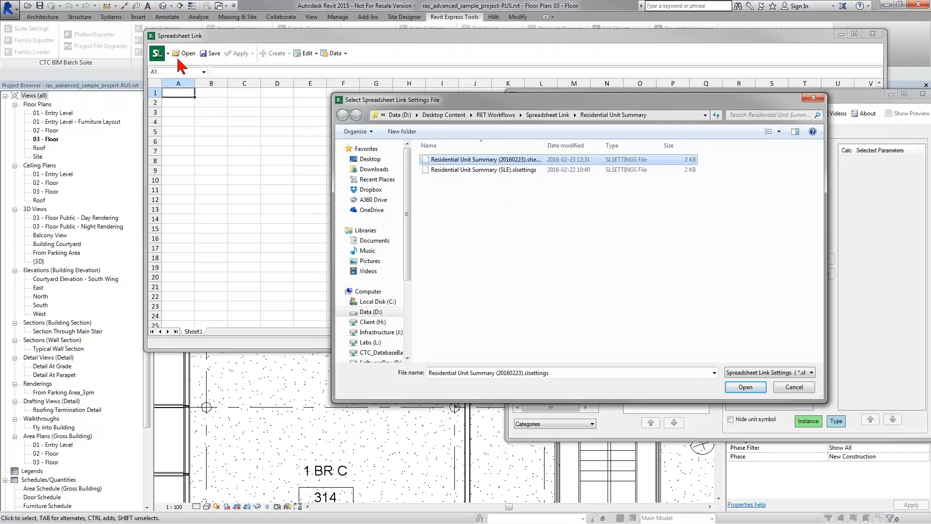
{"action": "left_click", "coordinate": [745, 386]}
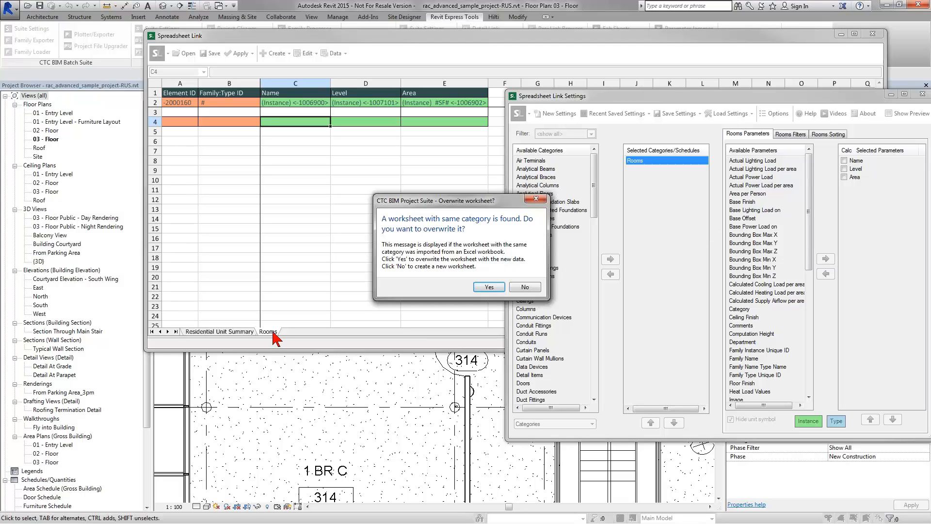
{"action": "left_click", "coordinate": [489, 287]}
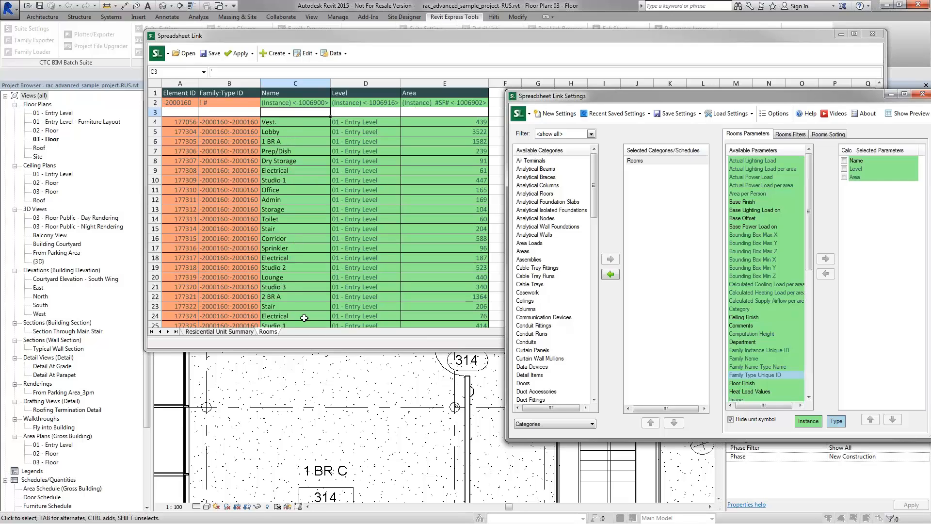
Step: Flip between the Residential Unit Summary and Rooms sheets, ending on Residential Unit Summary
{"action": "left_click", "coordinate": [228, 331]}
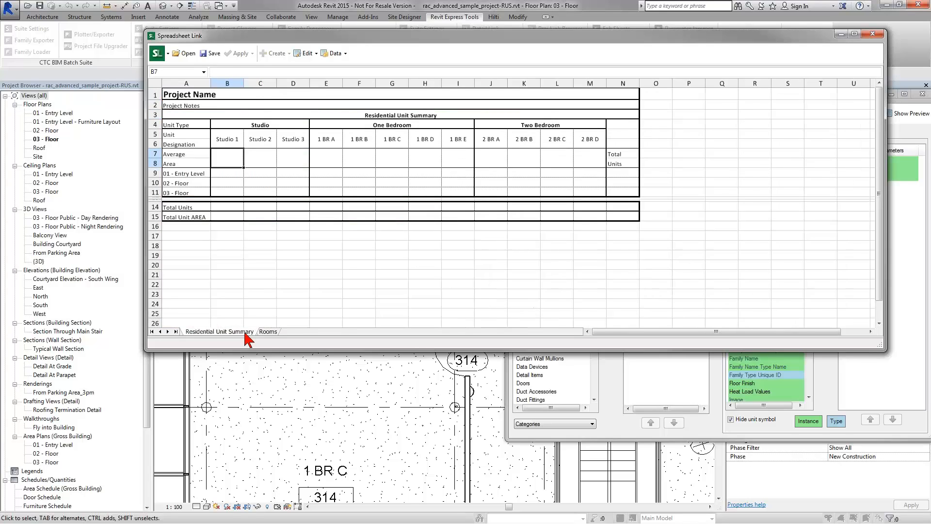
{"action": "left_click", "coordinate": [262, 332]}
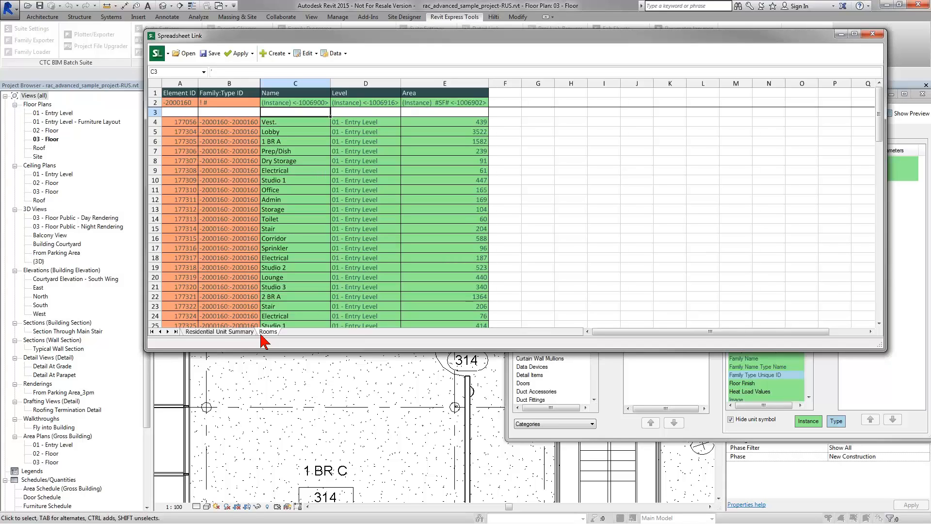
{"action": "left_click", "coordinate": [245, 332]}
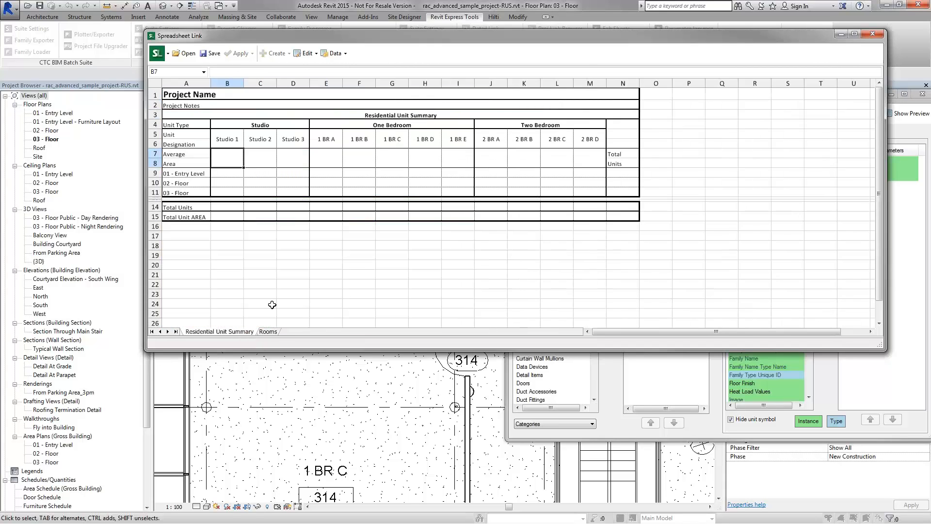
{"action": "left_click", "coordinate": [268, 332]}
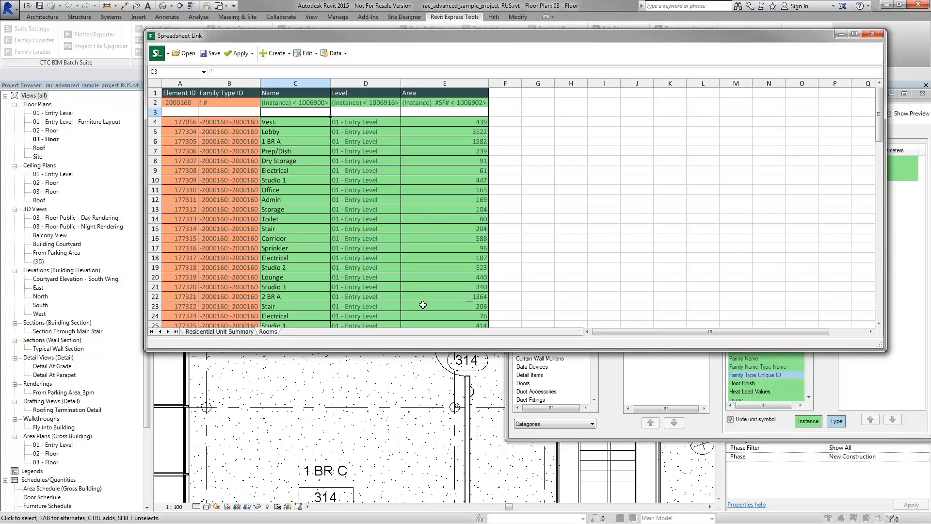
{"action": "left_click", "coordinate": [233, 333]}
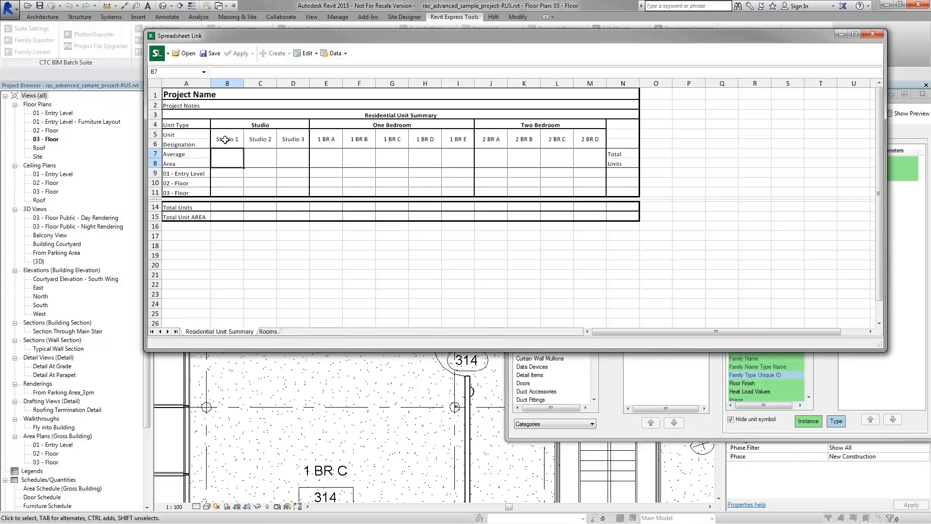
Step: Save the spreadsheet as 'Residential Unit Summary (20160223)-Test.xlsx' and open it in Excel
{"action": "left_click", "coordinate": [211, 54]}
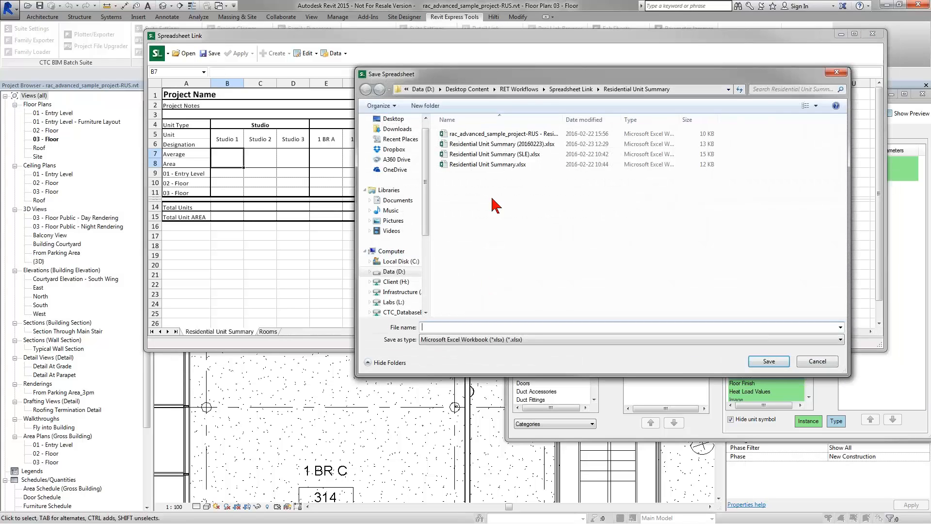
{"action": "left_click", "coordinate": [495, 144]}
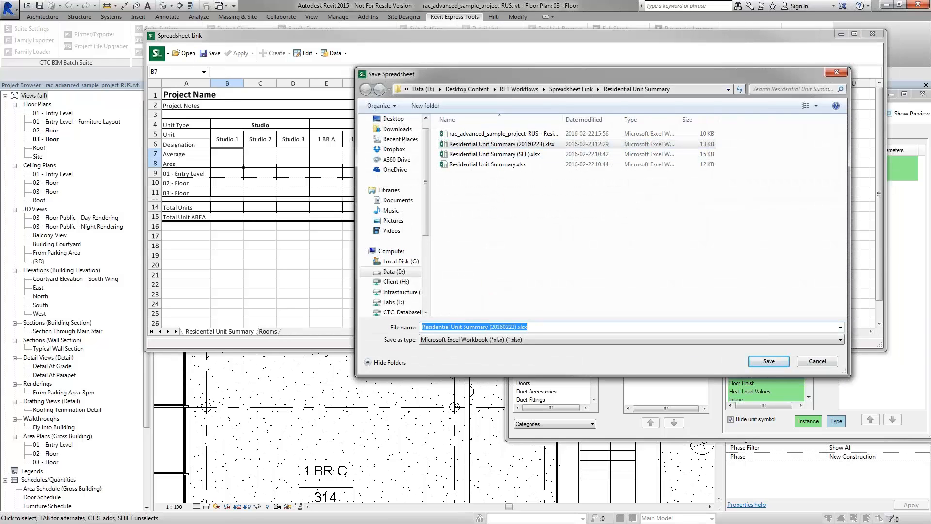
{"action": "left_click", "coordinate": [517, 326]}
{"action": "type", "text": "-Test"}
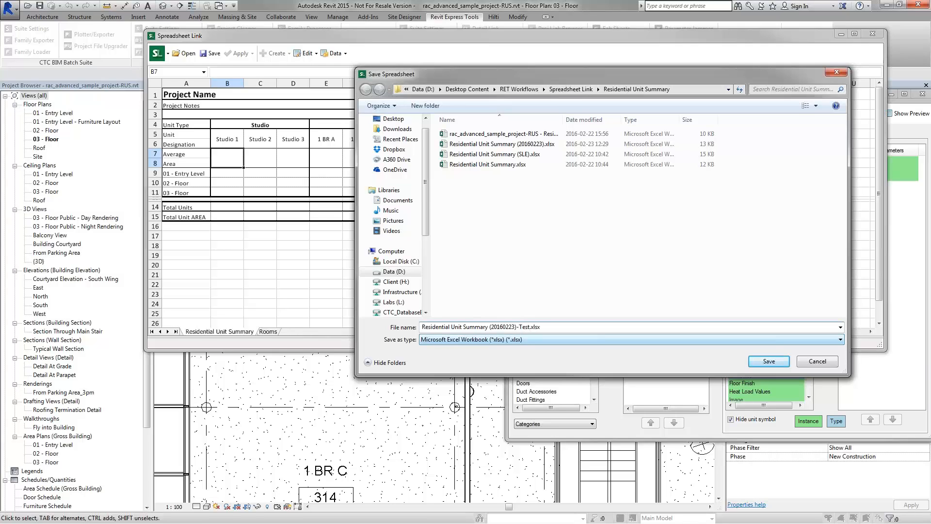
{"action": "key", "text": "Return"}
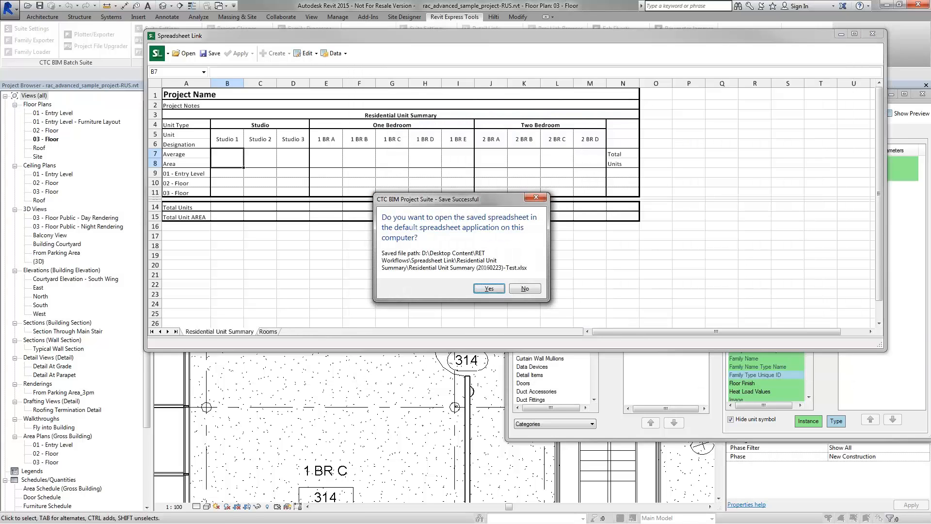
{"action": "left_click", "coordinate": [497, 288]}
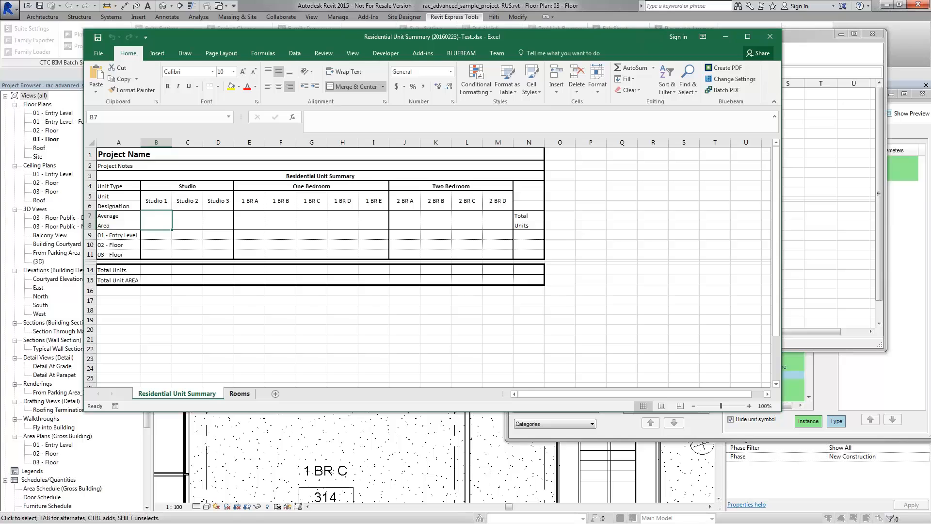
{"action": "left_click", "coordinate": [239, 393]}
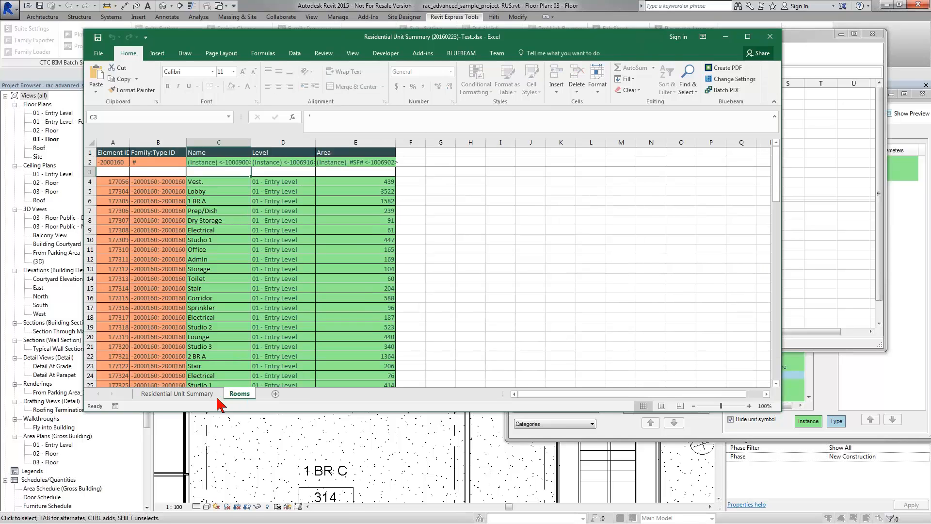
{"action": "left_click", "coordinate": [177, 393]}
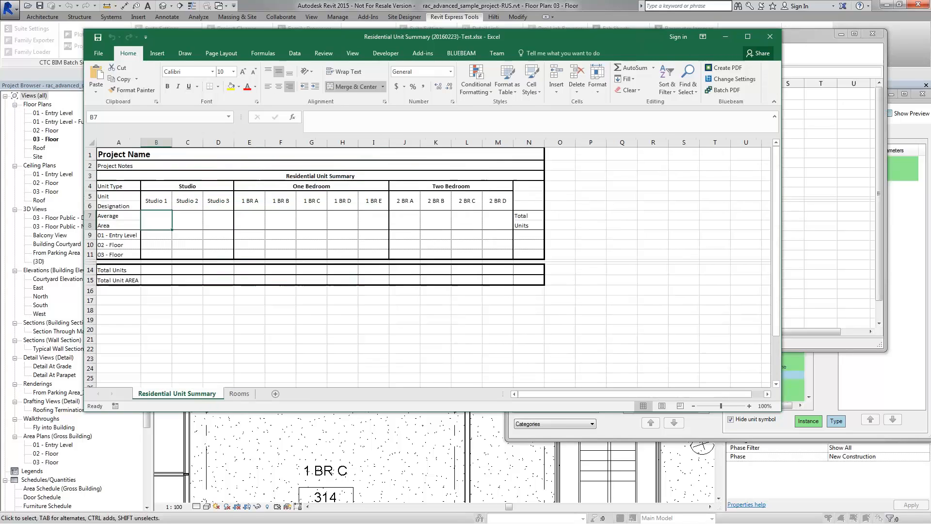
{"action": "left_click", "coordinate": [162, 237]}
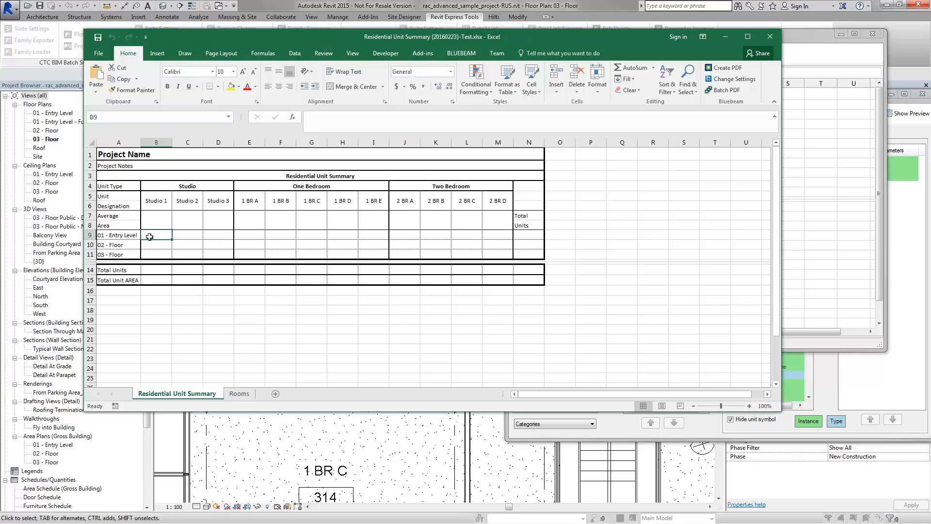
{"action": "left_click", "coordinate": [247, 395]}
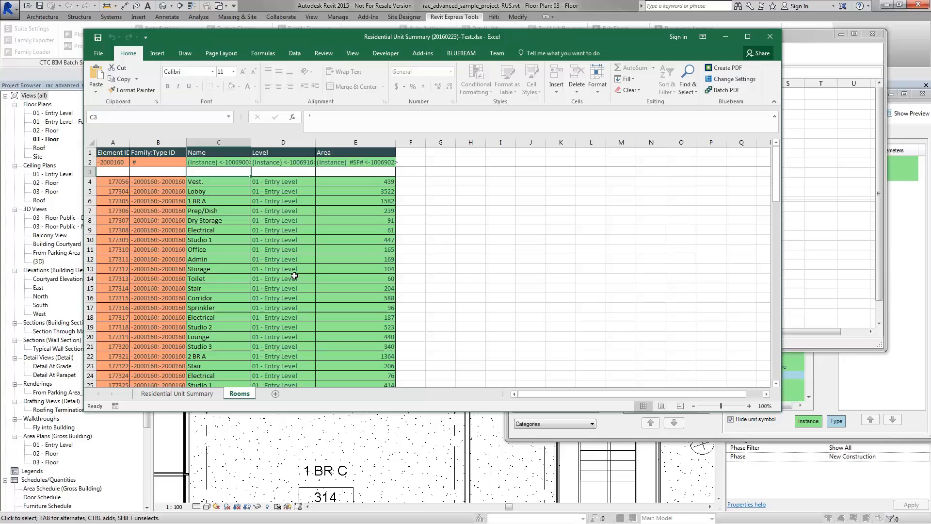
{"action": "left_click", "coordinate": [220, 241]}
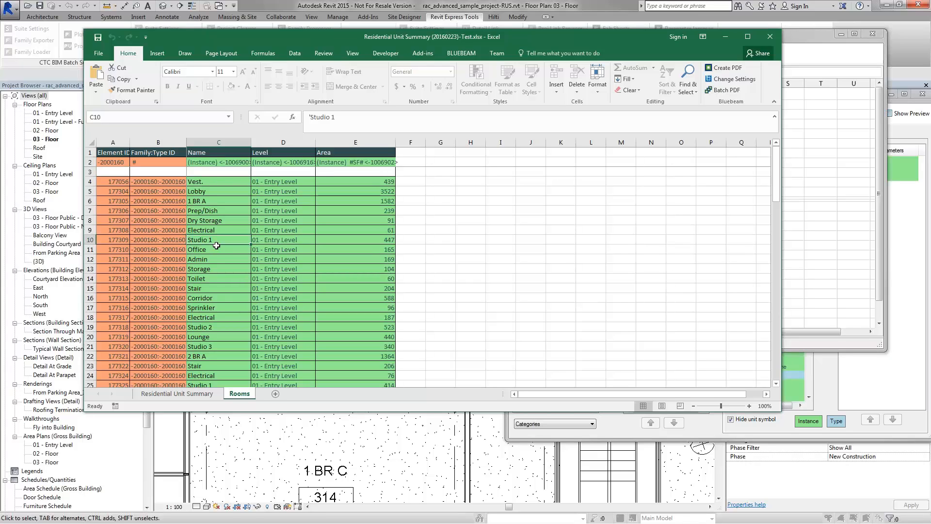
{"action": "left_click", "coordinate": [222, 326]}
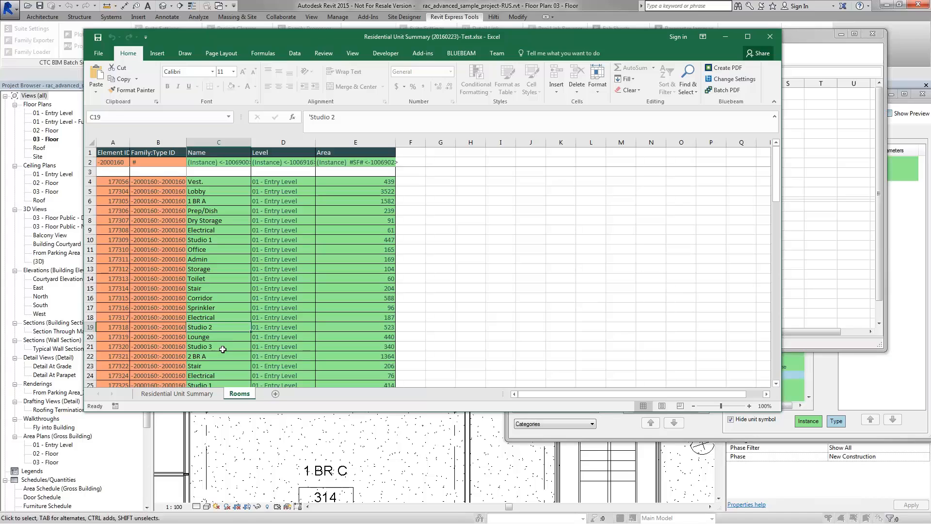
{"action": "scroll", "coordinate": [223, 348], "scroll_direction": "down", "scroll_amount": 1}
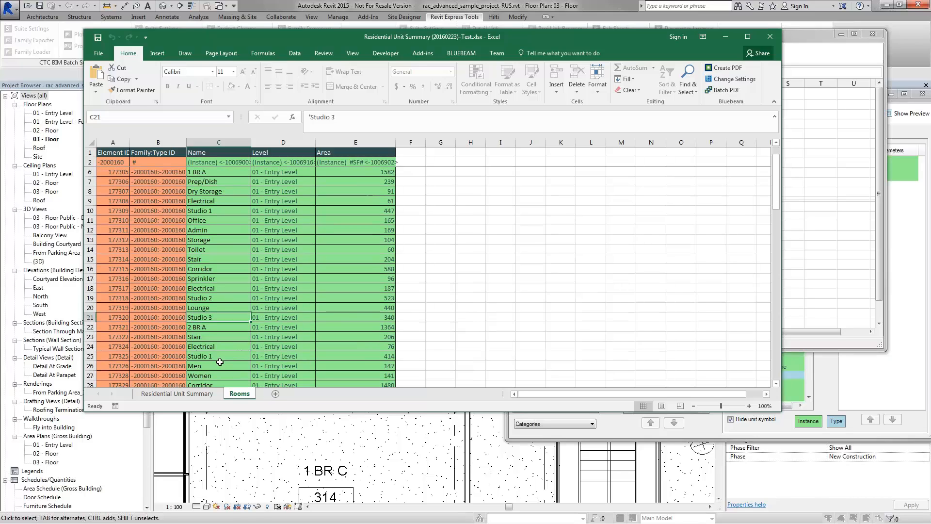
{"action": "left_click", "coordinate": [220, 357]}
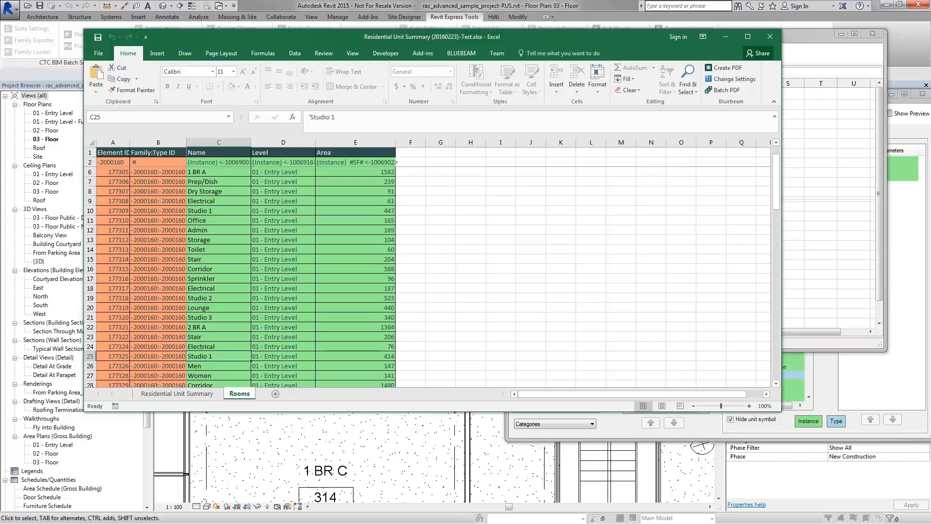
{"action": "left_click", "coordinate": [177, 393]}
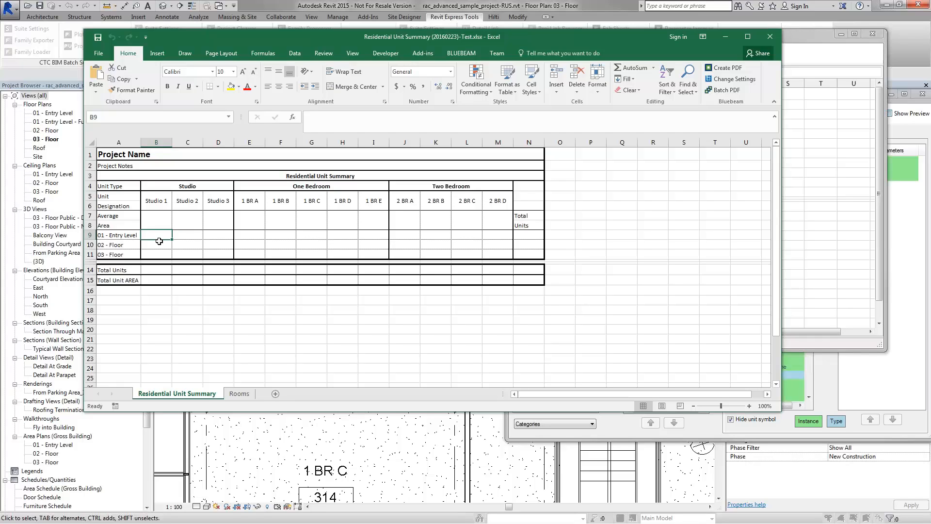
Step: In B9, begin =SUMPRODUCT(--( ) via autocomplete to count Entry Level Studio 1 units
{"action": "type", "text": "="}
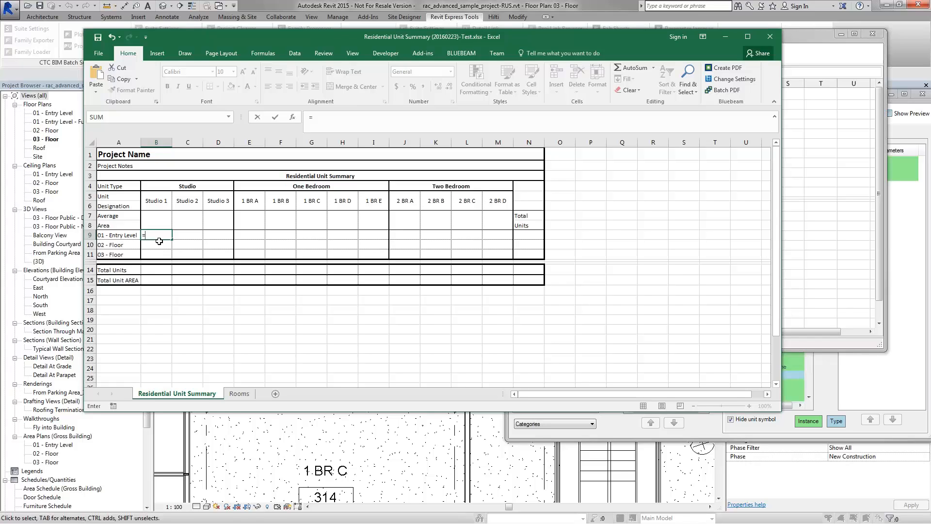
{"action": "type", "text": "sumpr"}
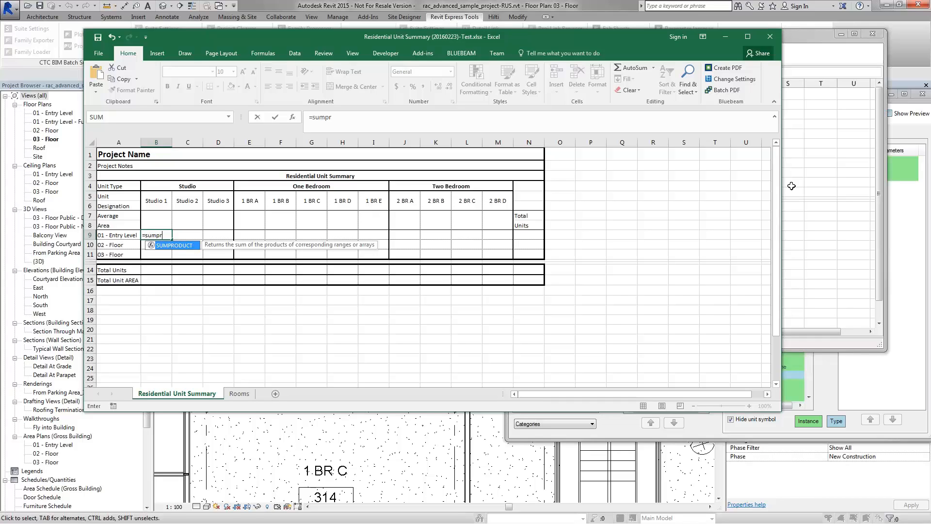
{"action": "double_click", "coordinate": [161, 246]}
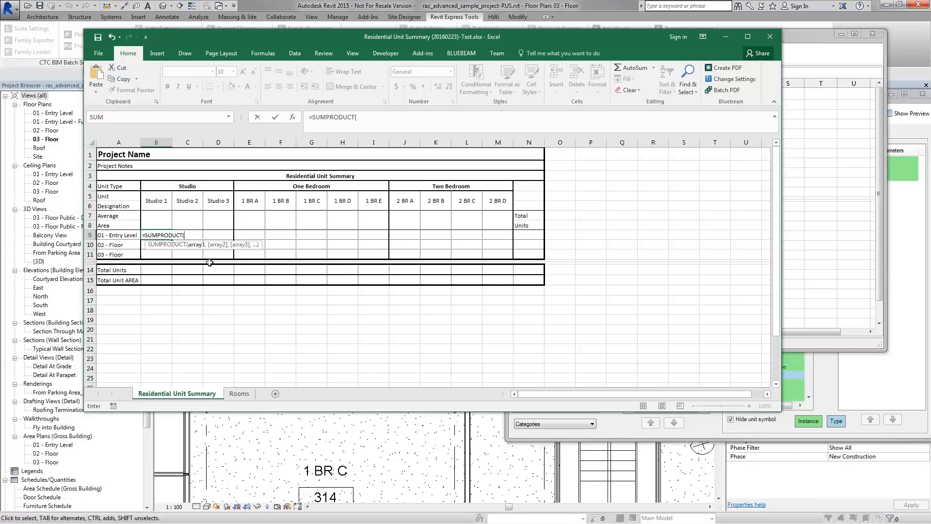
{"action": "type", "text": "-()"}
Step: Start B9's SUMPRODUCT condition comparing the Studio 1 heading in B5 against the Rooms Name column C
{"action": "left_click", "coordinate": [189, 234]}
{"action": "left_click", "coordinate": [162, 201]}
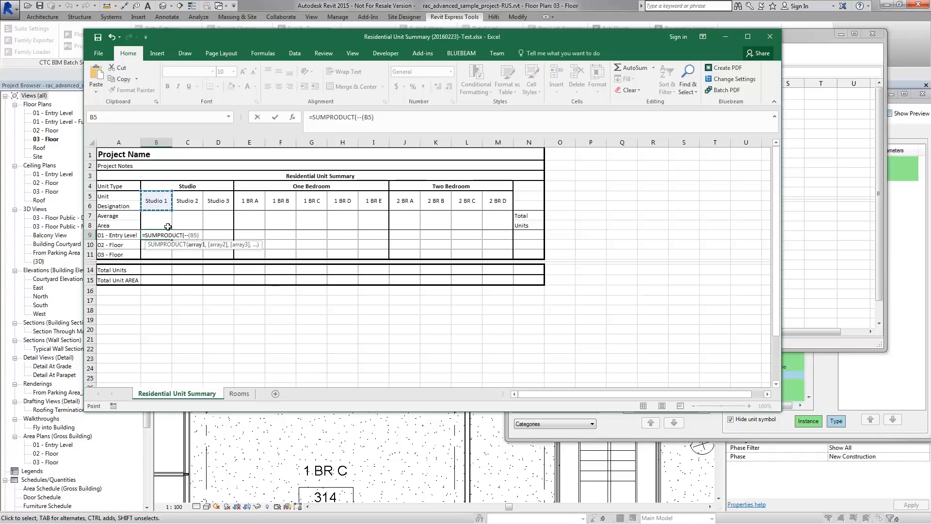
{"action": "type", "text": "="}
{"action": "left_click", "coordinate": [240, 393]}
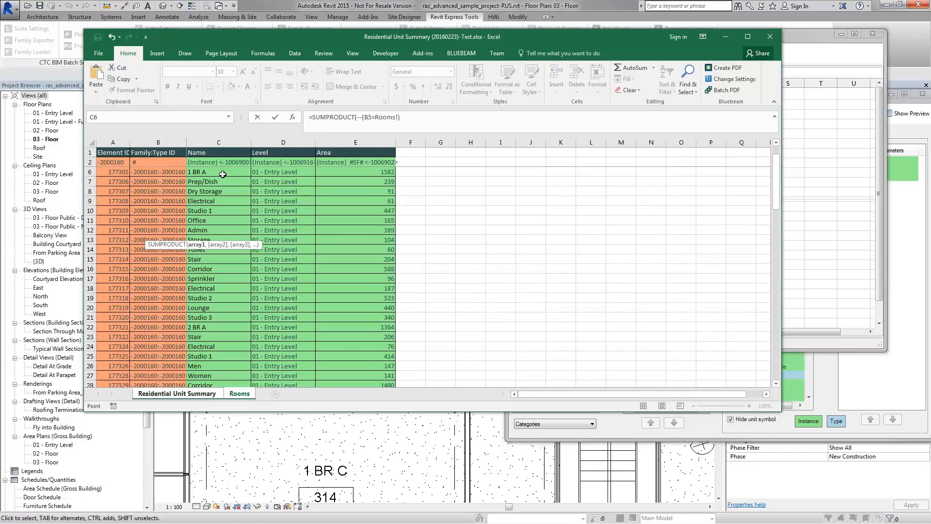
{"action": "left_click", "coordinate": [221, 141]}
{"action": "left_click", "coordinate": [178, 396]}
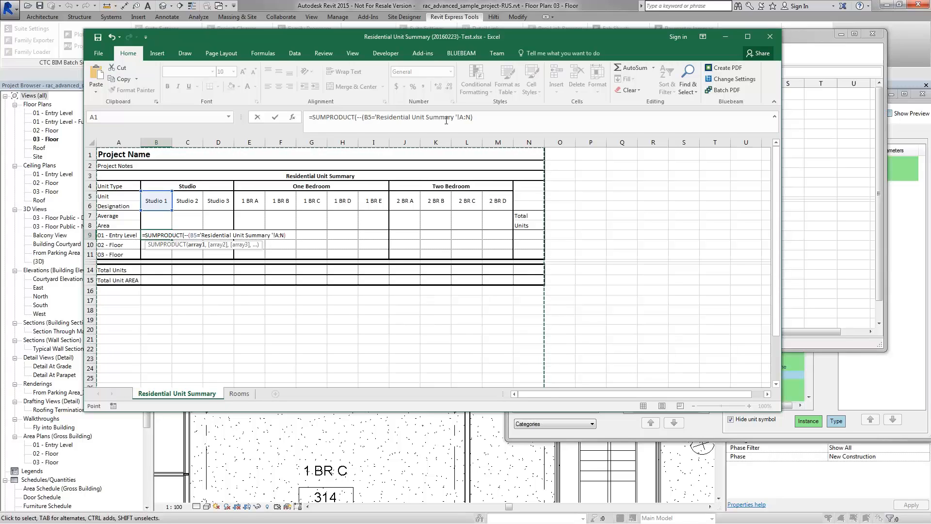
{"action": "left_click", "coordinate": [473, 117]}
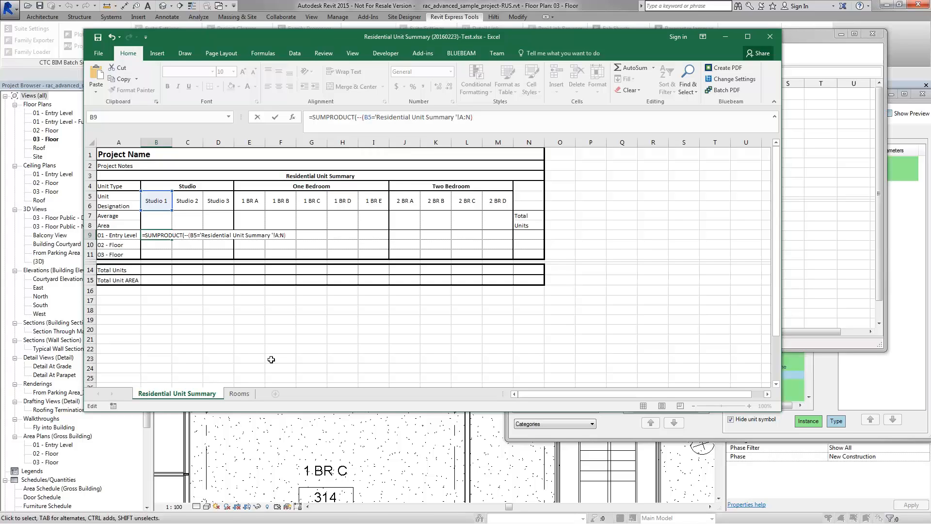
{"action": "left_click", "coordinate": [244, 393]}
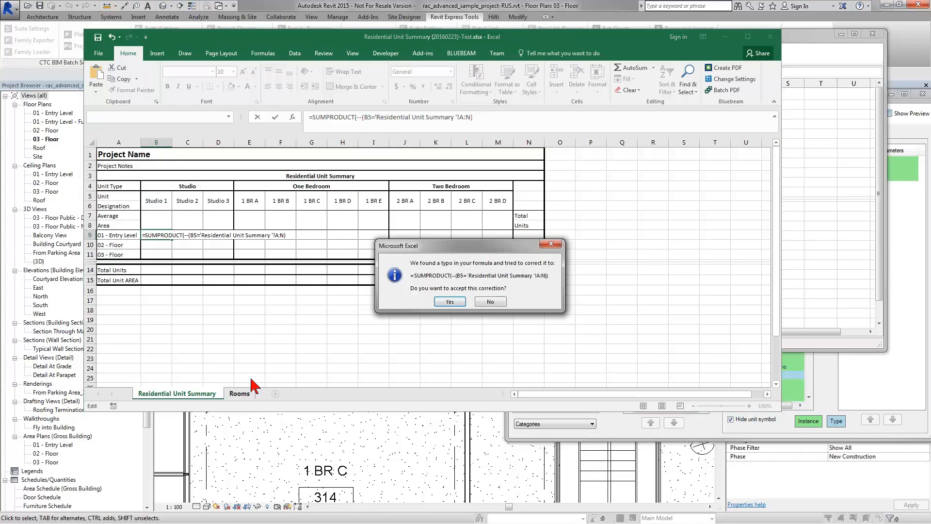
{"action": "left_click", "coordinate": [489, 302]}
{"action": "left_click", "coordinate": [466, 295]}
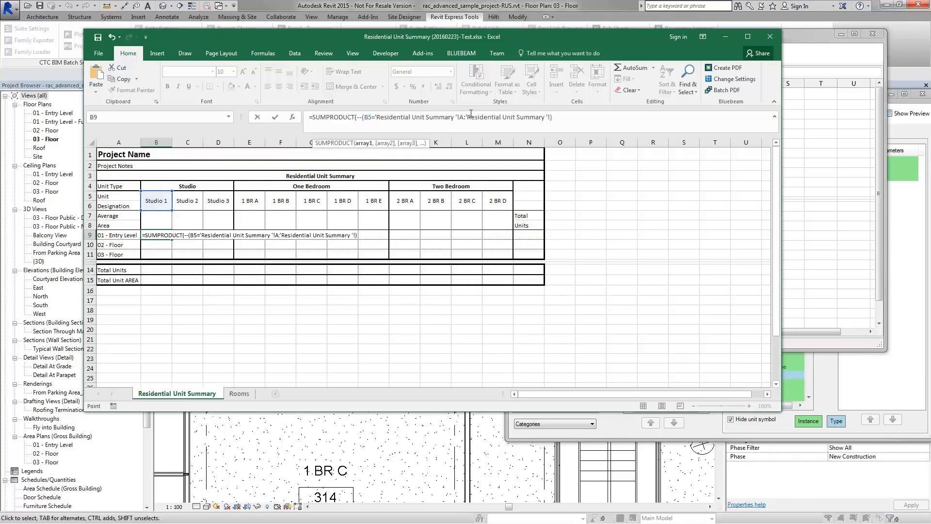
Step: Replace the wrong sheet reference with Rooms!C:C and finish =SUMPRODUCT(--(B5=Rooms!C:C)), giving 5
{"action": "left_click_drag", "start_coordinate": [377, 117], "coordinate": [550, 120]}
{"action": "key", "text": "BackSpace"}
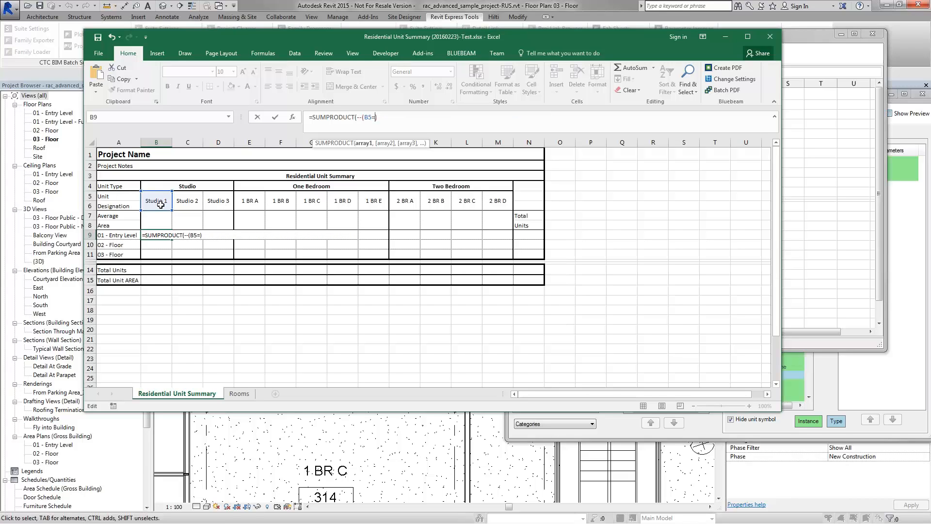
{"action": "left_click", "coordinate": [240, 394]}
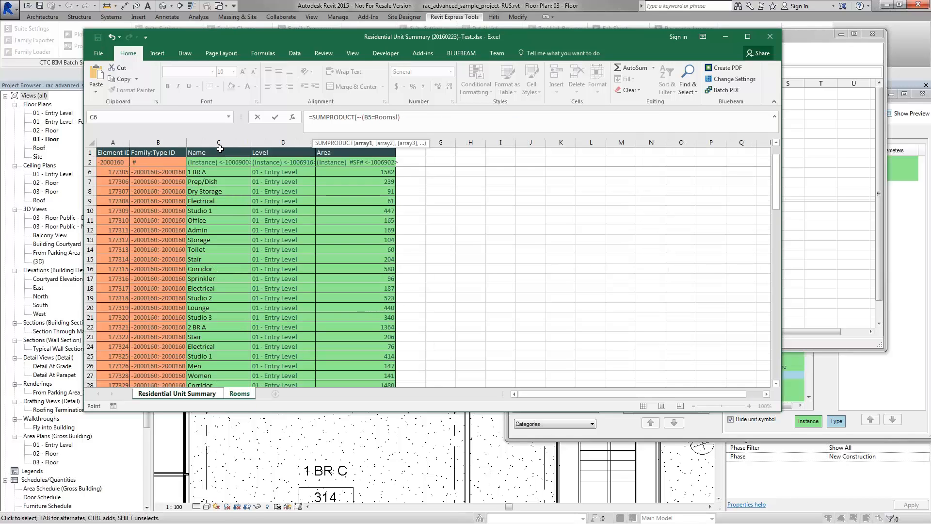
{"action": "left_click", "coordinate": [219, 142]}
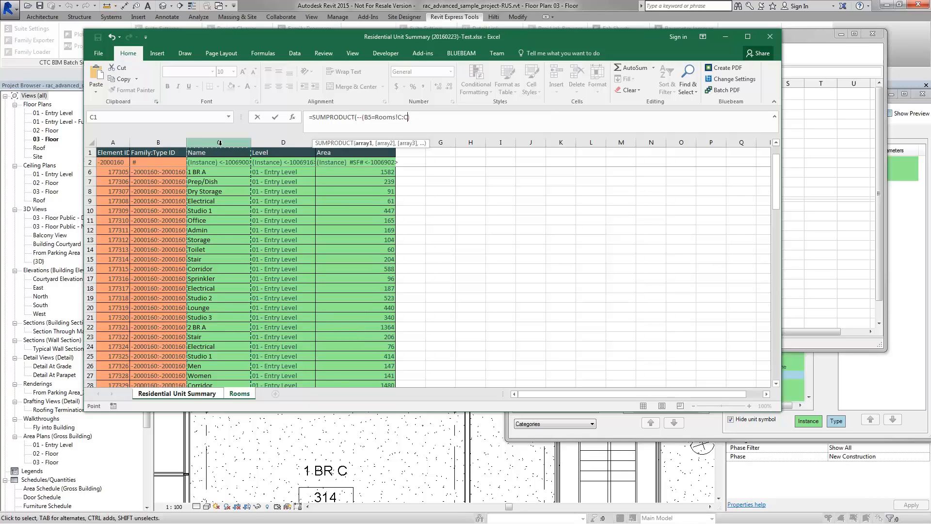
{"action": "left_click", "coordinate": [422, 116]}
{"action": "type", "text": ")"}
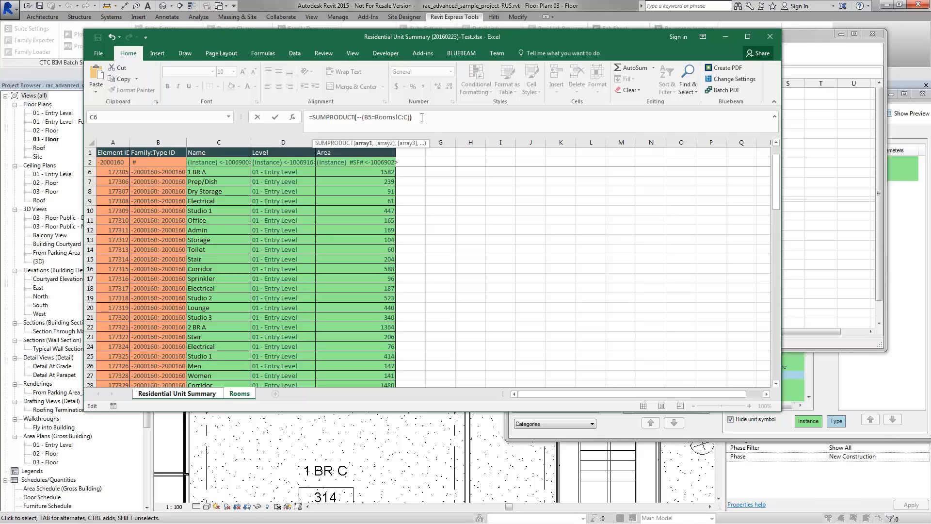
{"action": "type", "text": ")"}
{"action": "key", "text": "Return"}
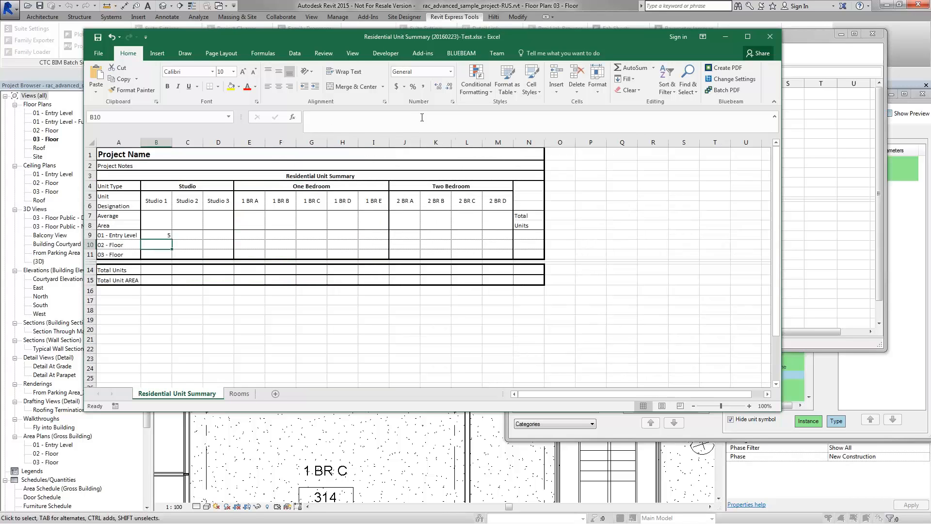
Step: Add the condition --(A9=Rooms!D:D) to B9's SUMPRODUCT so it counts 2 Entry Level Studio 1 units
{"action": "left_click", "coordinate": [159, 236]}
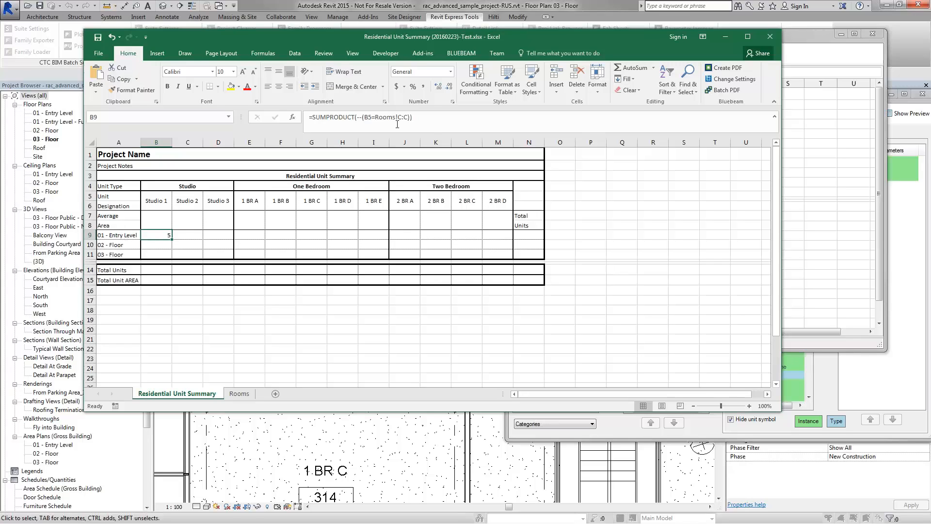
{"action": "left_click", "coordinate": [412, 117]}
{"action": "key", "text": "Left"}
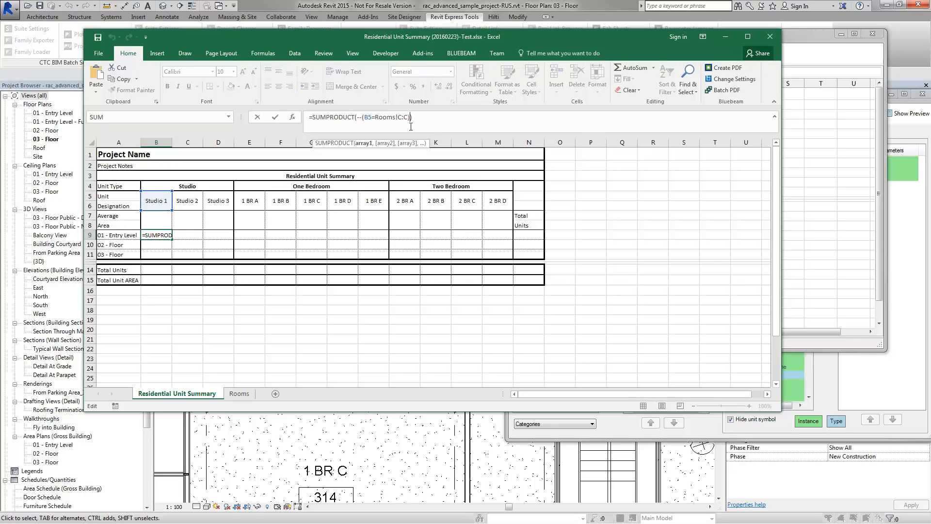
{"action": "type", "text": ","}
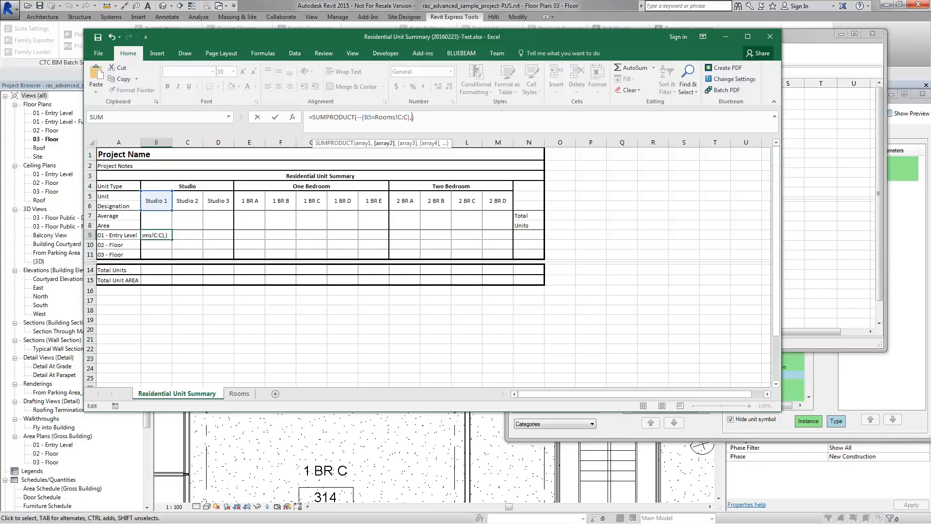
{"action": "type", "text": "--("}
{"action": "left_click", "coordinate": [107, 236]}
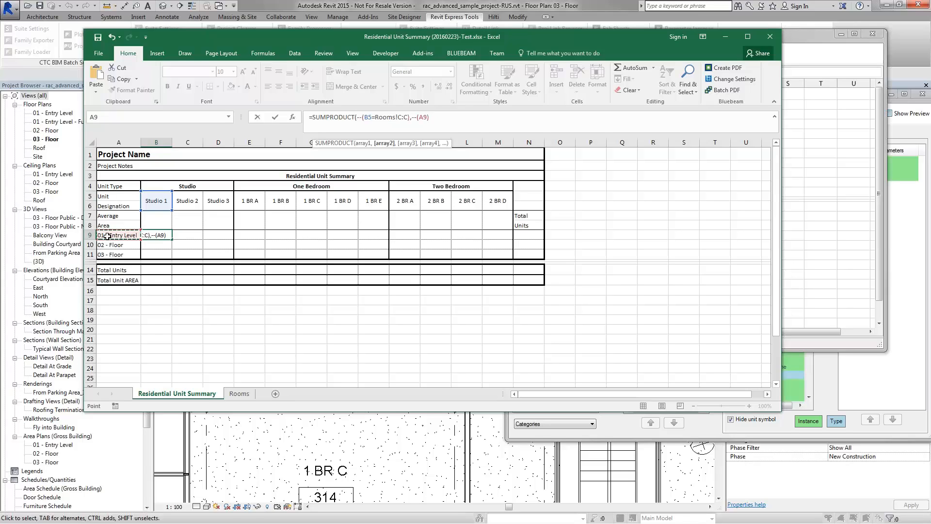
{"action": "type", "text": "="}
{"action": "left_click", "coordinate": [239, 393]}
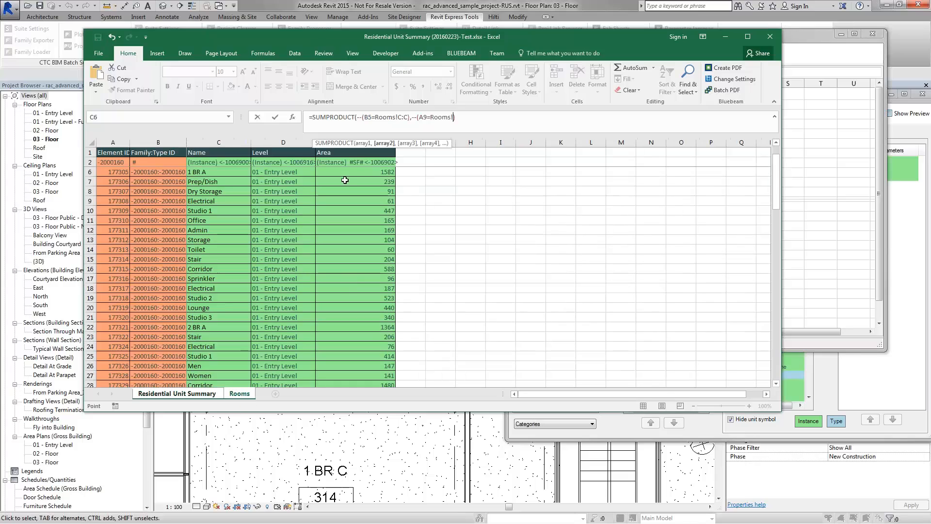
{"action": "left_click", "coordinate": [283, 143]}
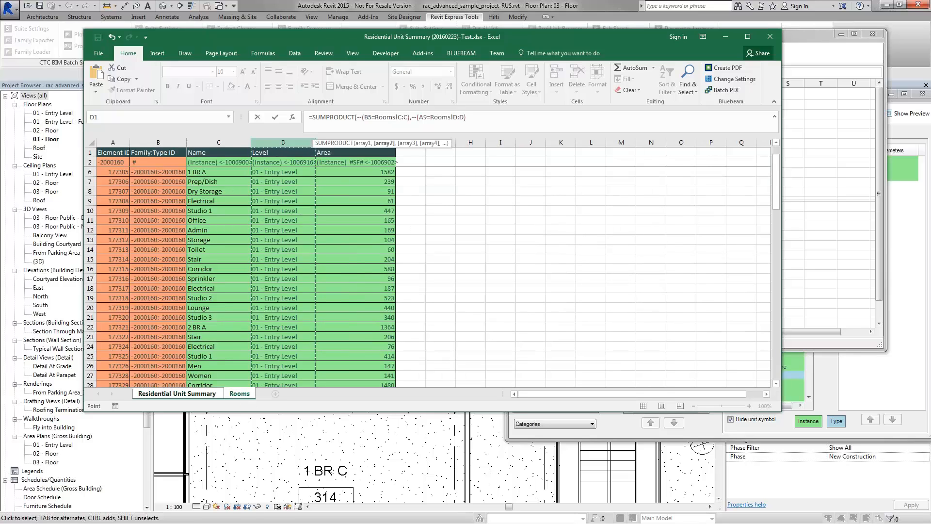
{"action": "type", "text": ")"}
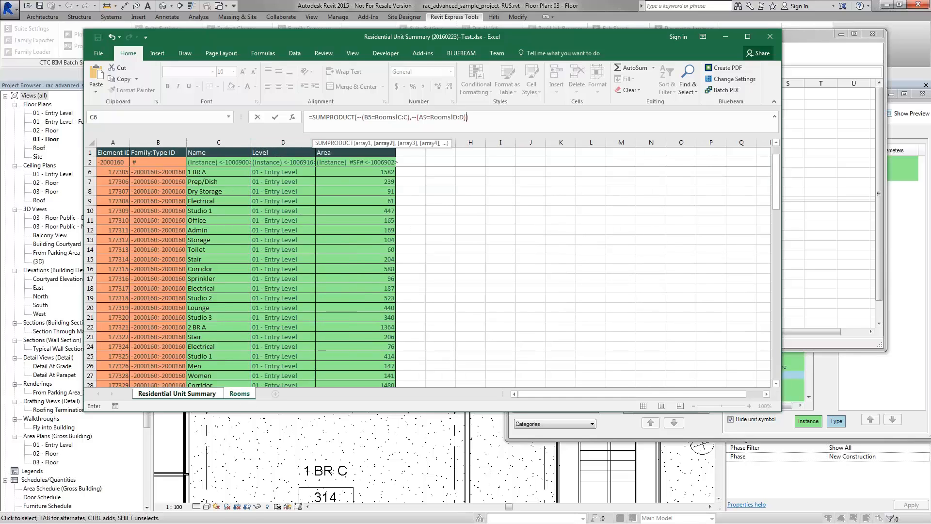
{"action": "key", "text": "ctrl+Page_Up"}
{"action": "key", "text": "Return"}
{"action": "left_click", "coordinate": [165, 236]}
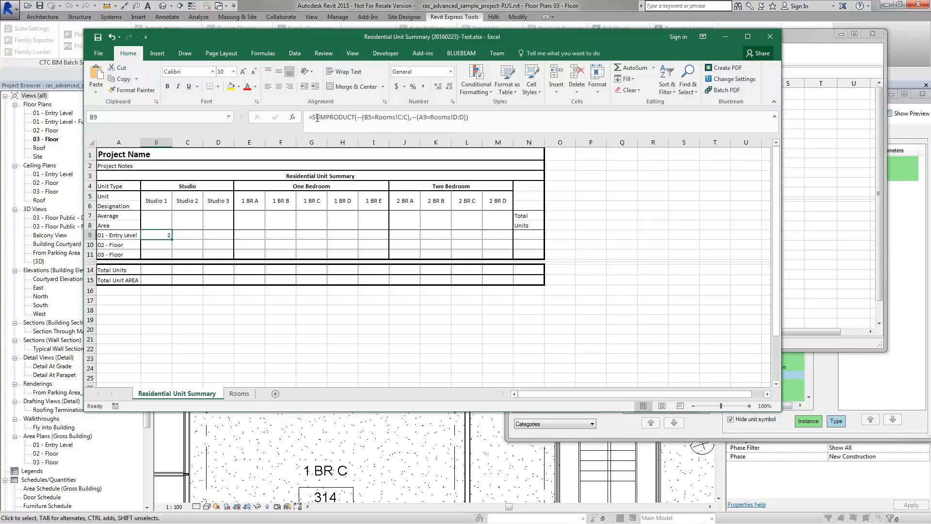
{"action": "left_click_drag", "start_coordinate": [358, 117], "coordinate": [463, 120]}
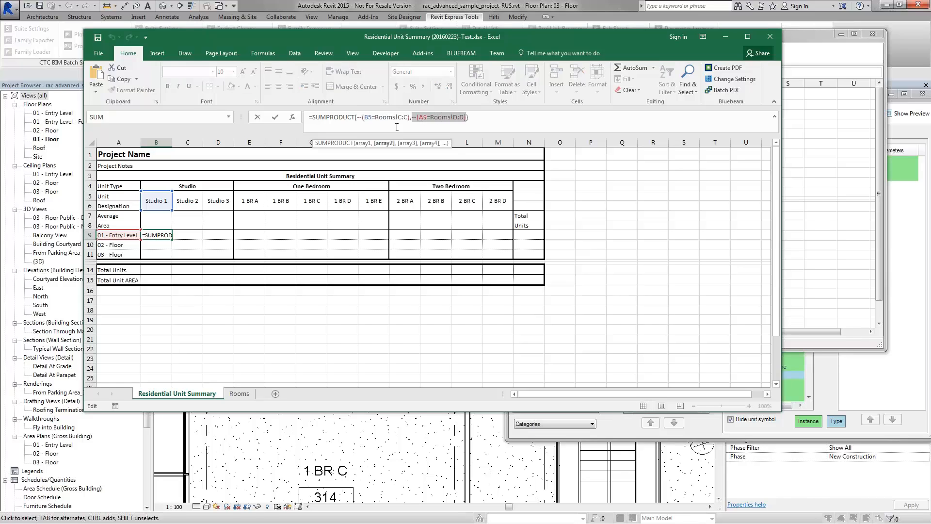
{"action": "left_click_drag", "start_coordinate": [326, 118], "coordinate": [410, 117]}
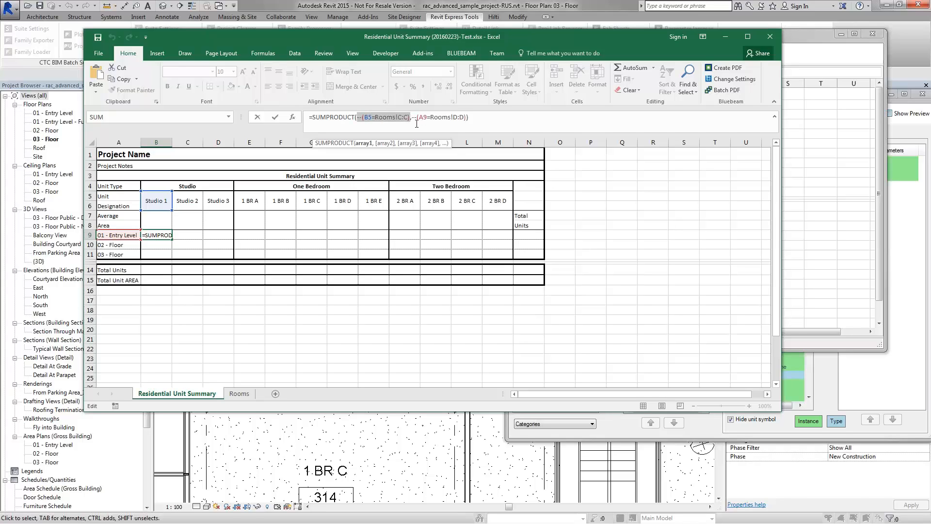
{"action": "left_click_drag", "start_coordinate": [412, 118], "coordinate": [466, 118]}
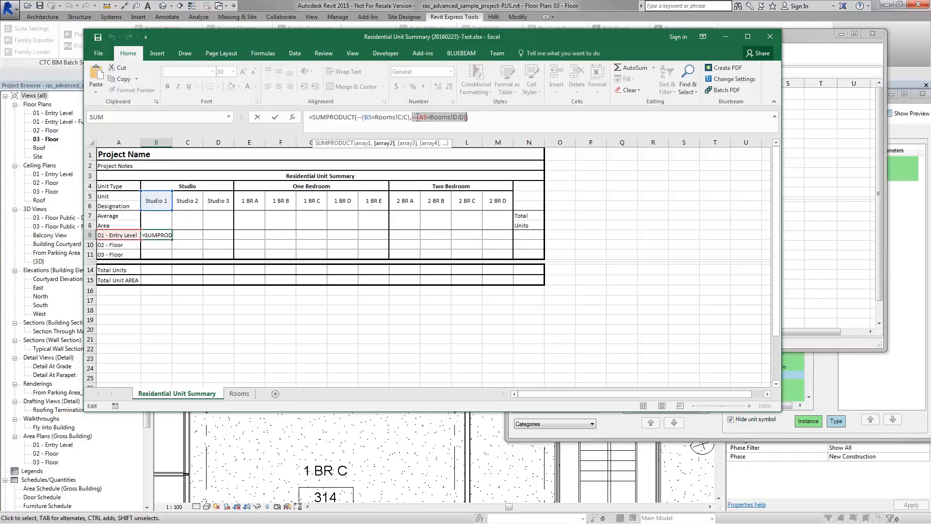
{"action": "left_click_drag", "start_coordinate": [357, 118], "coordinate": [464, 119]}
{"action": "left_click", "coordinate": [473, 117]}
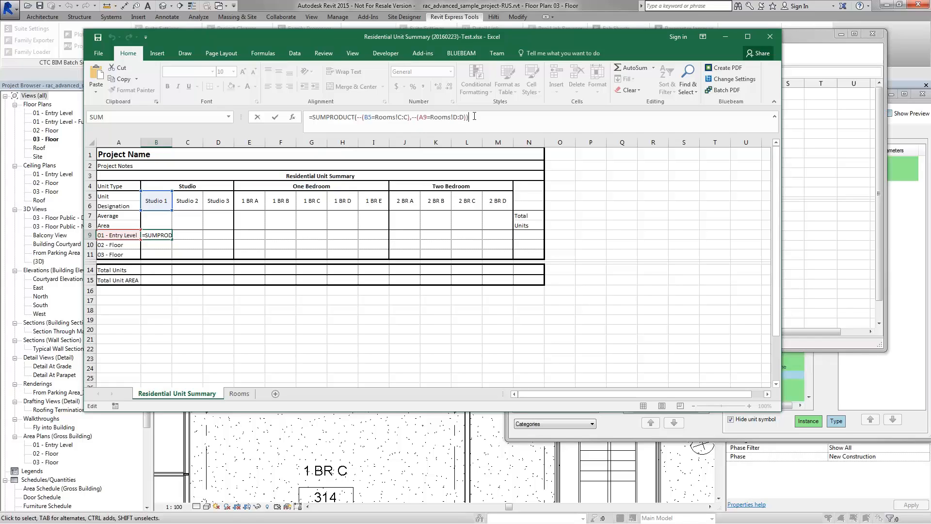
{"action": "key", "text": "Return"}
{"action": "left_click", "coordinate": [164, 234]}
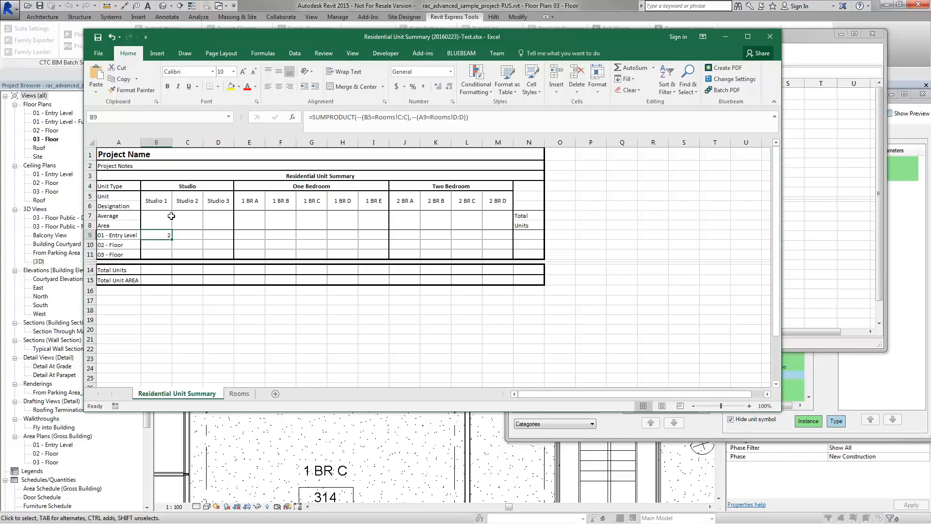
Step: Anchor B9's cell references as B$5 and $A9
{"action": "left_click", "coordinate": [367, 119]}
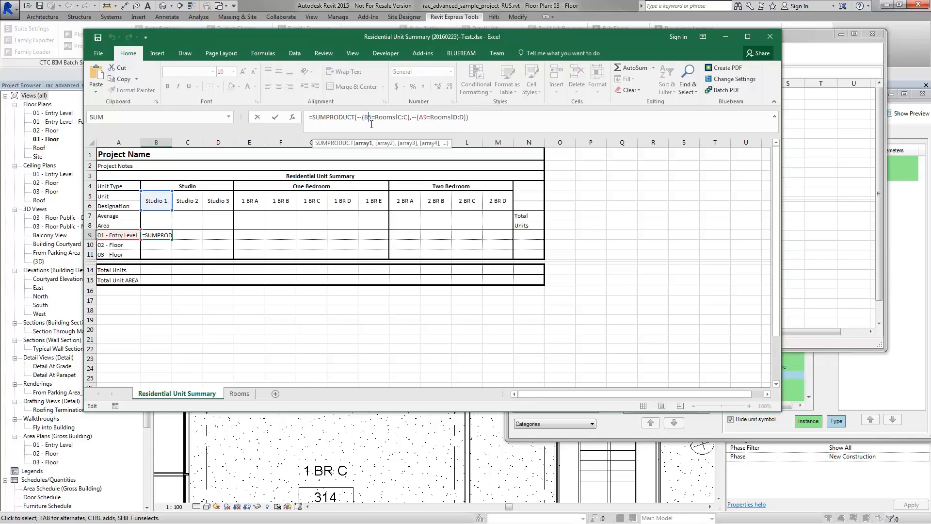
{"action": "type", "text": "$"}
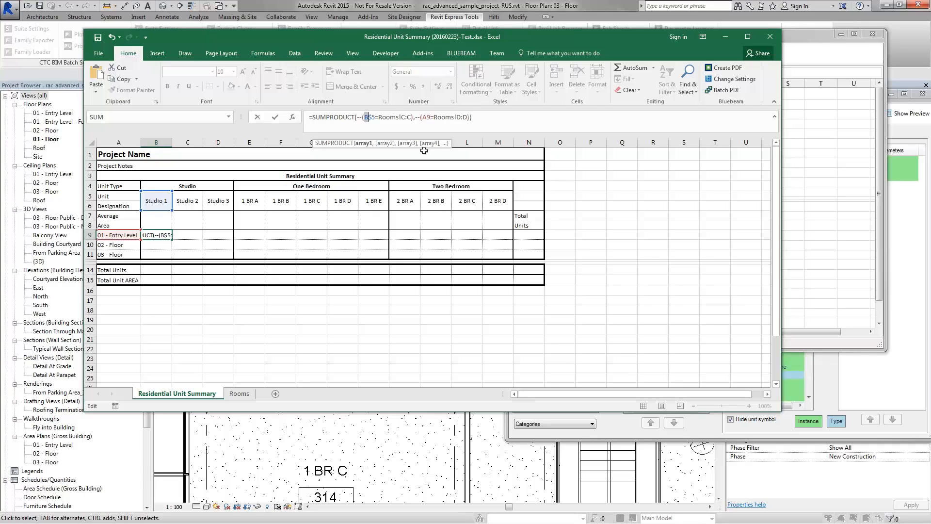
{"action": "left_click", "coordinate": [426, 117]}
{"action": "type", "text": "$"}
Step: Lock the Rooms ranges as $C:$C and $D:$D and commit the anchored formula
{"action": "left_click", "coordinate": [401, 118]}
{"action": "type", "text": "$"}
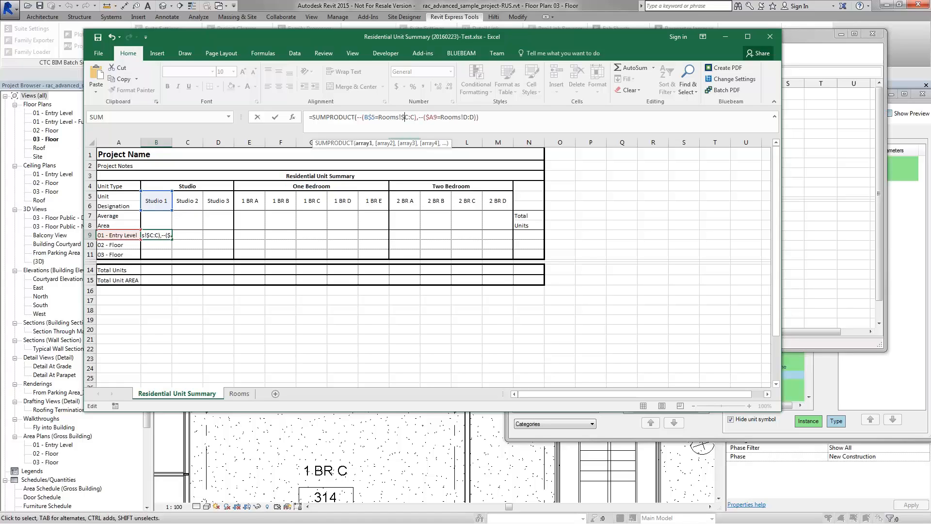
{"action": "left_click", "coordinate": [412, 118]}
{"action": "type", "text": "$"}
{"action": "left_click", "coordinate": [468, 118]}
{"action": "type", "text": "$"}
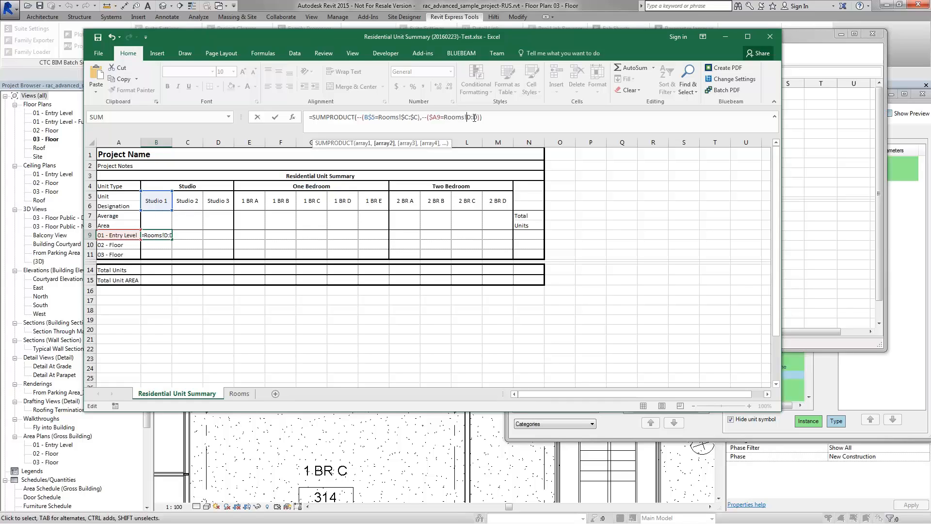
{"action": "left_click", "coordinate": [479, 118]}
{"action": "type", "text": "$"}
{"action": "left_click", "coordinate": [491, 117]}
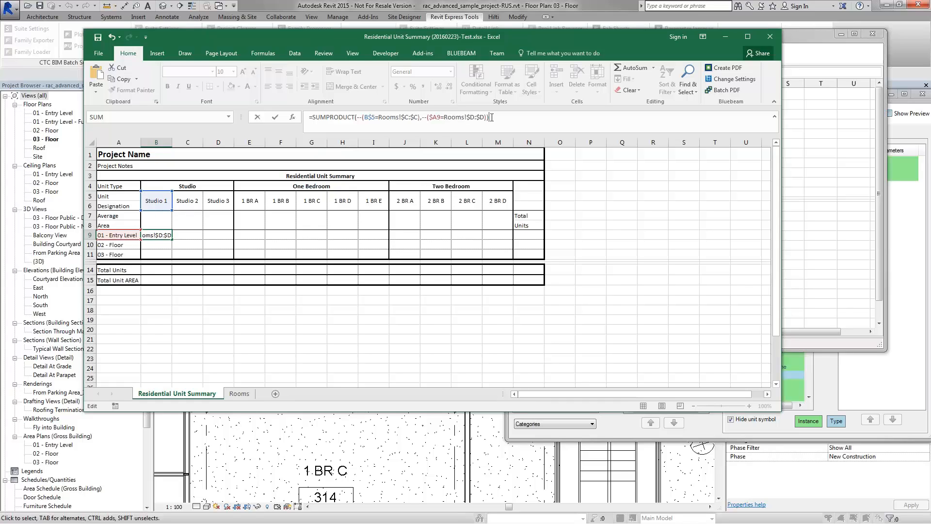
{"action": "key", "text": "Return"}
{"action": "left_click", "coordinate": [168, 236]}
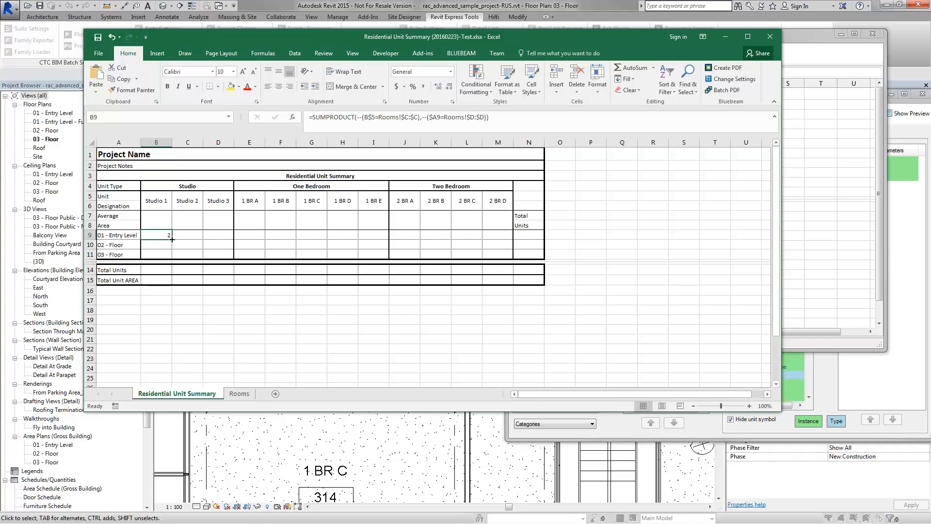
Step: Fill B9's count formula down to row 11 and across to column M, e.g. Studio 2: 4, 3, 6
{"action": "left_click_drag", "start_coordinate": [172, 239], "coordinate": [173, 258]}
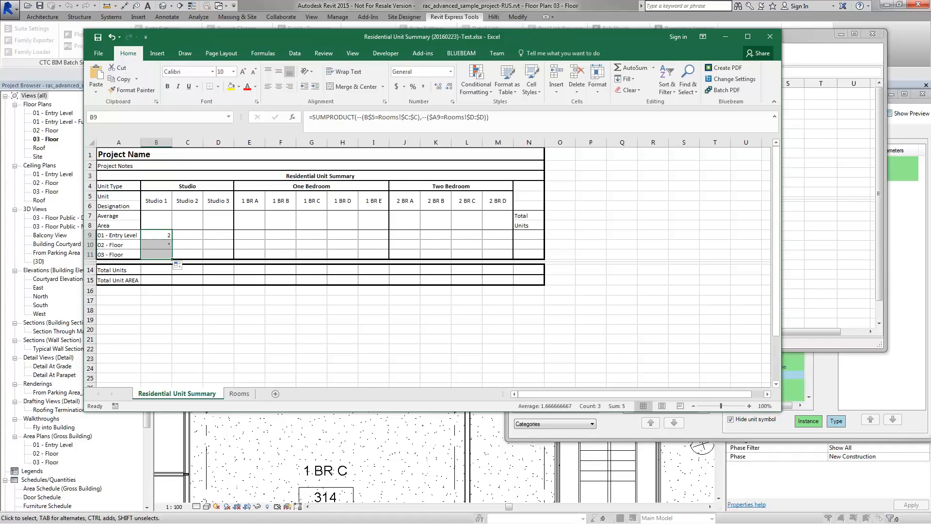
{"action": "left_click", "coordinate": [168, 245]}
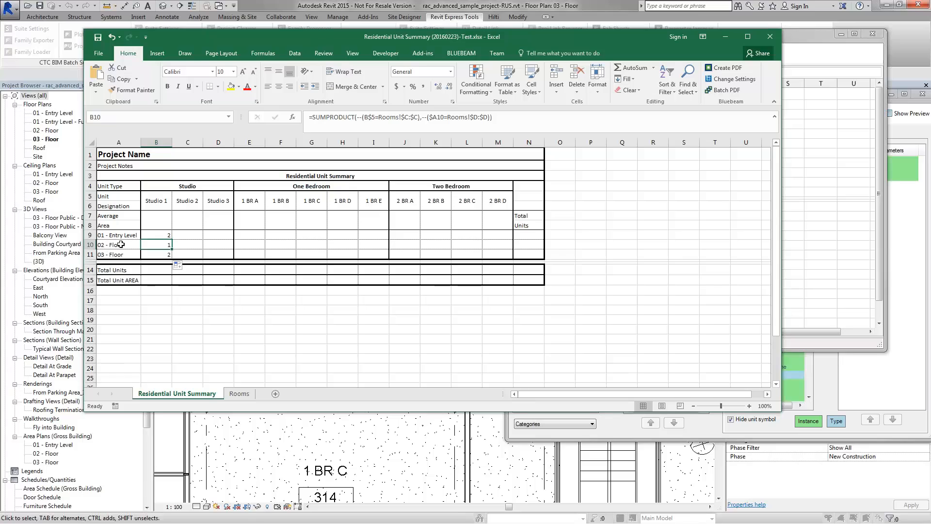
{"action": "left_click", "coordinate": [160, 254]}
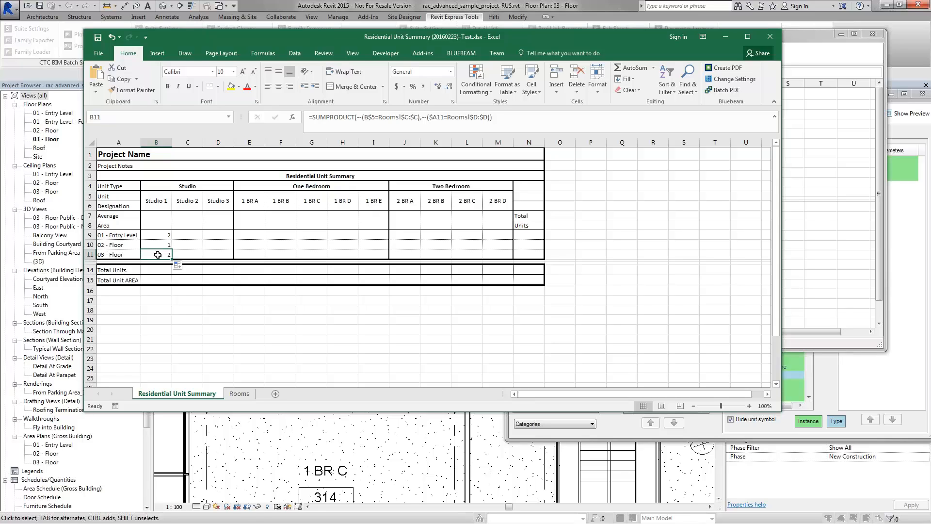
{"action": "left_click_drag", "start_coordinate": [164, 237], "coordinate": [519, 253]}
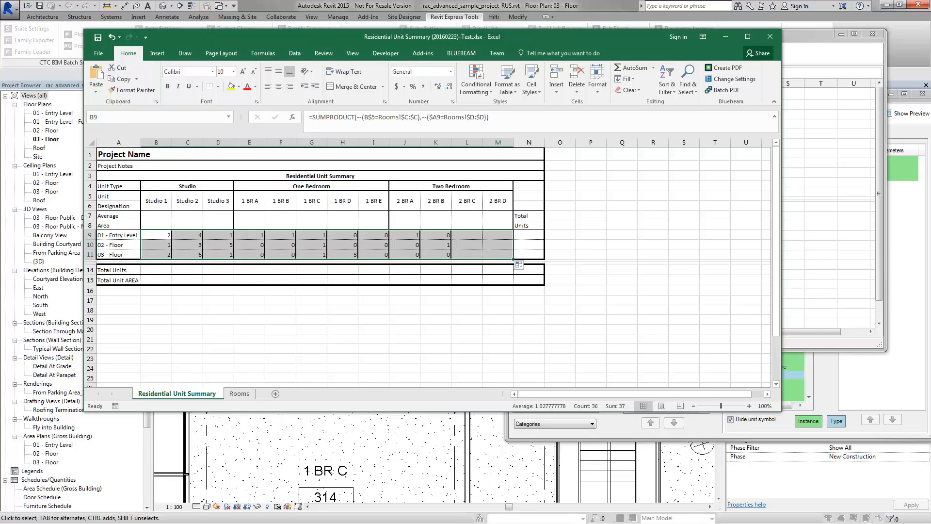
{"action": "left_click", "coordinate": [316, 290]}
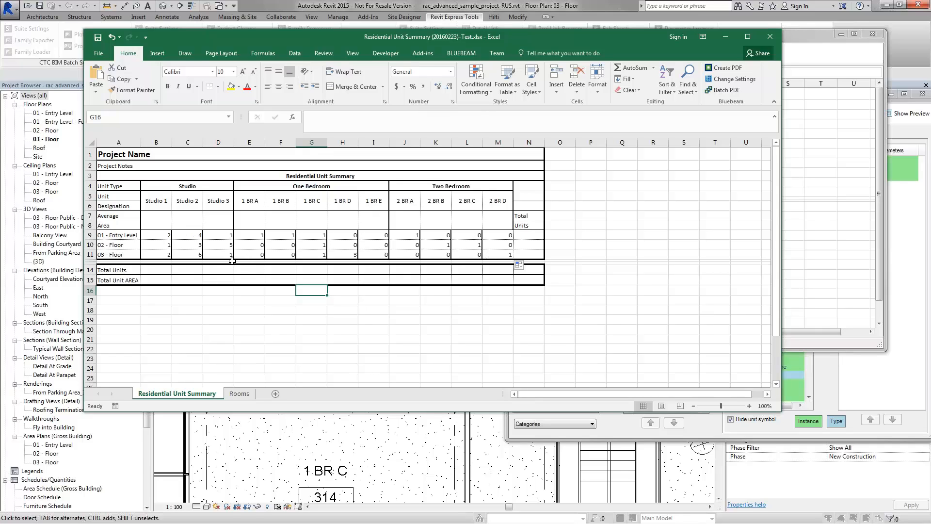
Step: Enter =SUMPRODUCT(--(B$5=Rooms!$C:$C)) in B14, reusing B9's unit-type condition, giving 5
{"action": "left_click", "coordinate": [161, 271]}
{"action": "left_click", "coordinate": [162, 235]}
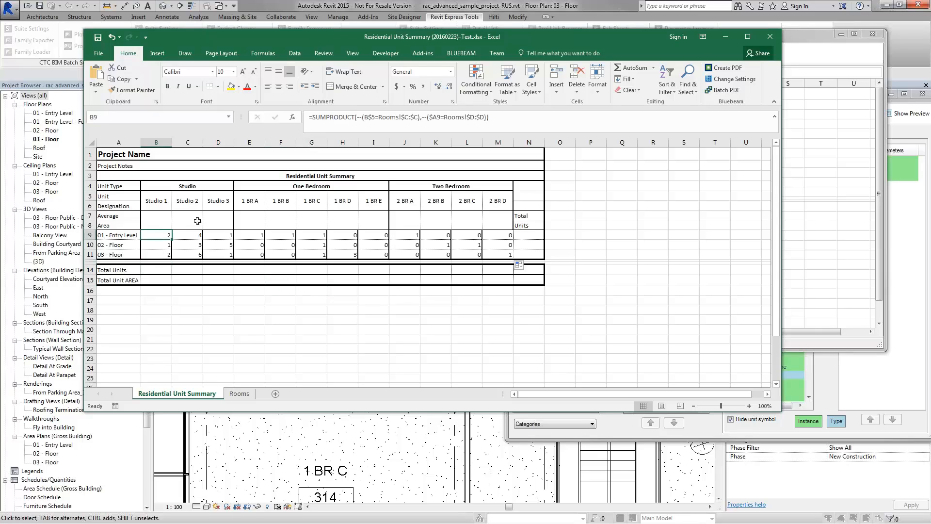
{"action": "left_click_drag", "start_coordinate": [309, 117], "coordinate": [420, 120]}
{"action": "key", "text": "ctrl+c"}
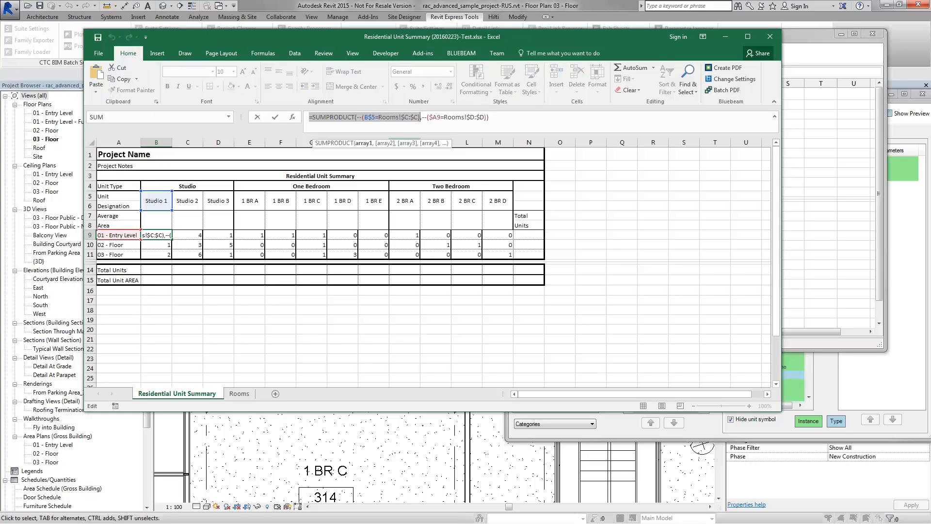
{"action": "key", "text": "Return"}
{"action": "key", "text": "Return"}
{"action": "key", "text": "Return"}
{"action": "key", "text": "Return"}
{"action": "key", "text": "Return"}
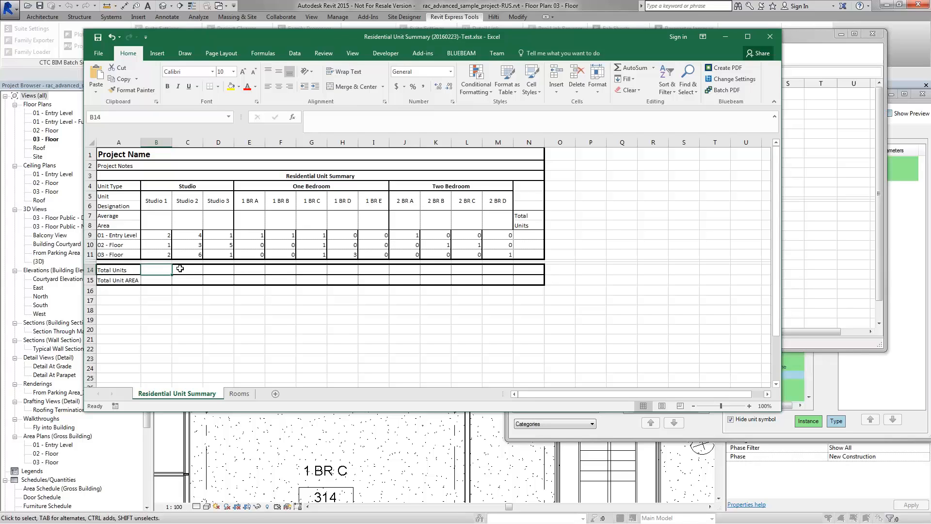
{"action": "double_click", "coordinate": [160, 271]}
{"action": "key", "text": "ctrl+v"}
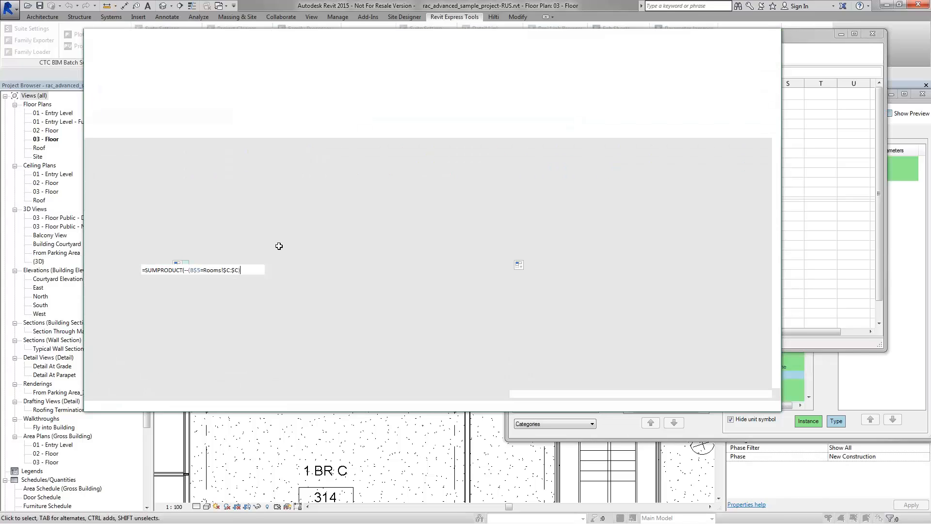
{"action": "key", "text": "Return"}
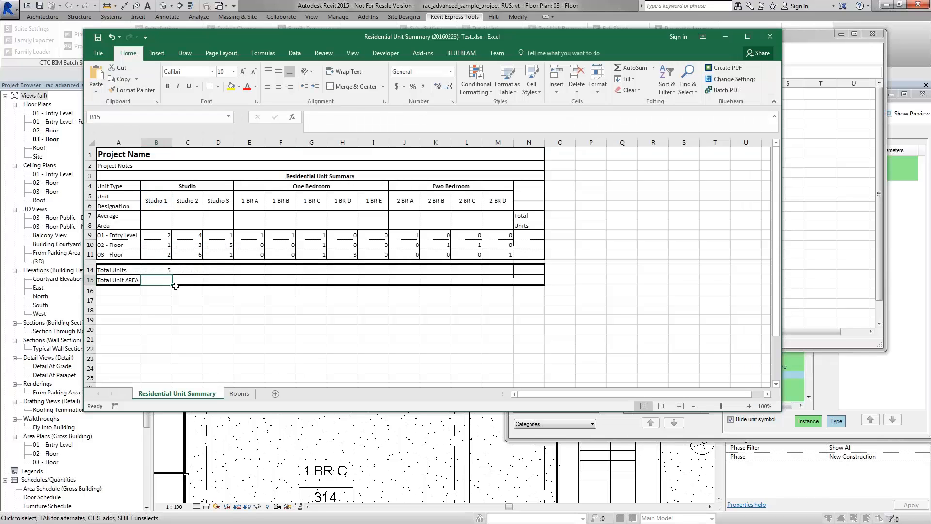
{"action": "left_click", "coordinate": [163, 270]}
Step: Fill the Total Units formula across to M14, e.g. Studio 2 shows 13
{"action": "left_click_drag", "start_coordinate": [173, 275], "coordinate": [507, 273]}
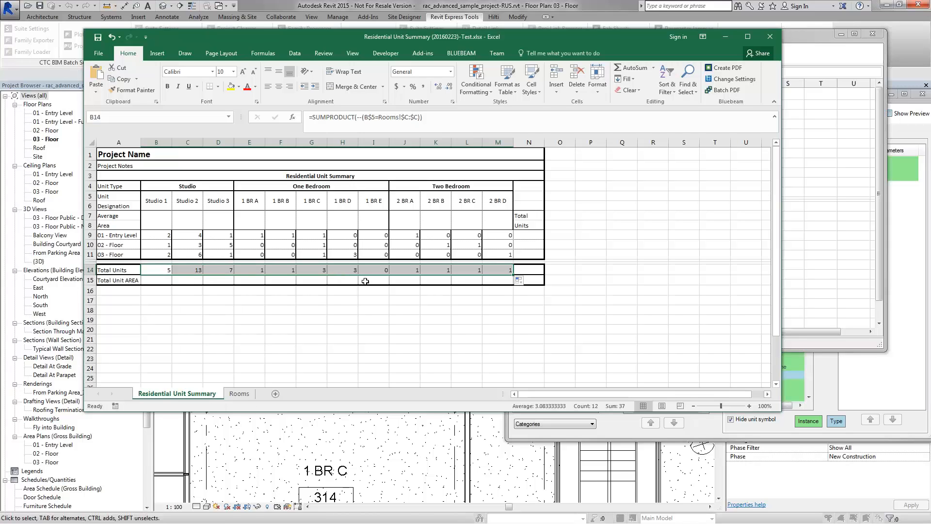
{"action": "left_click", "coordinate": [195, 272]}
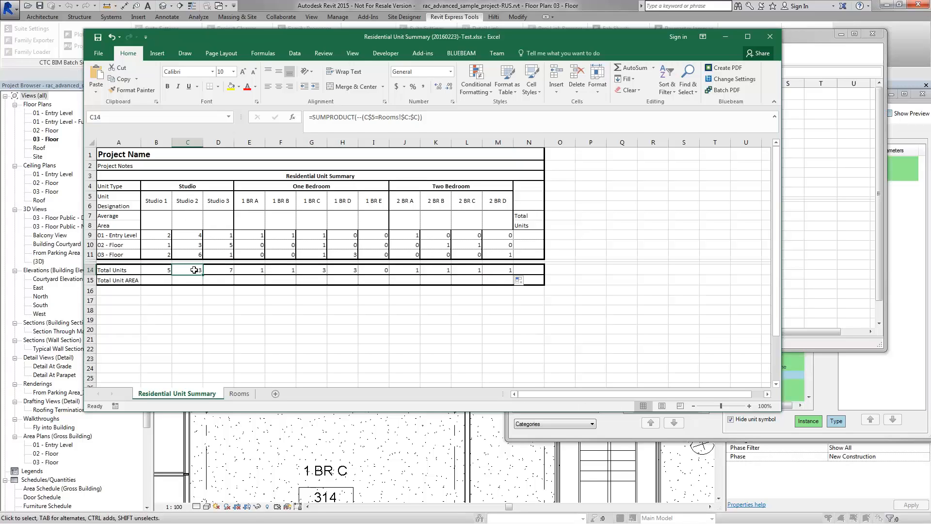
{"action": "left_click", "coordinate": [158, 220]}
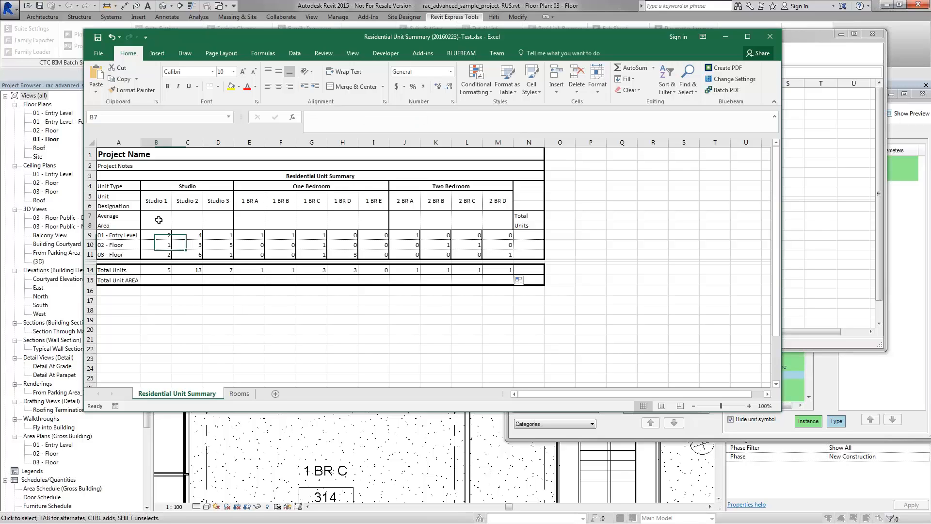
Step: Enter =SUM(B9:M9) in N9 to total the Entry Level units (11)
{"action": "left_click", "coordinate": [155, 280]}
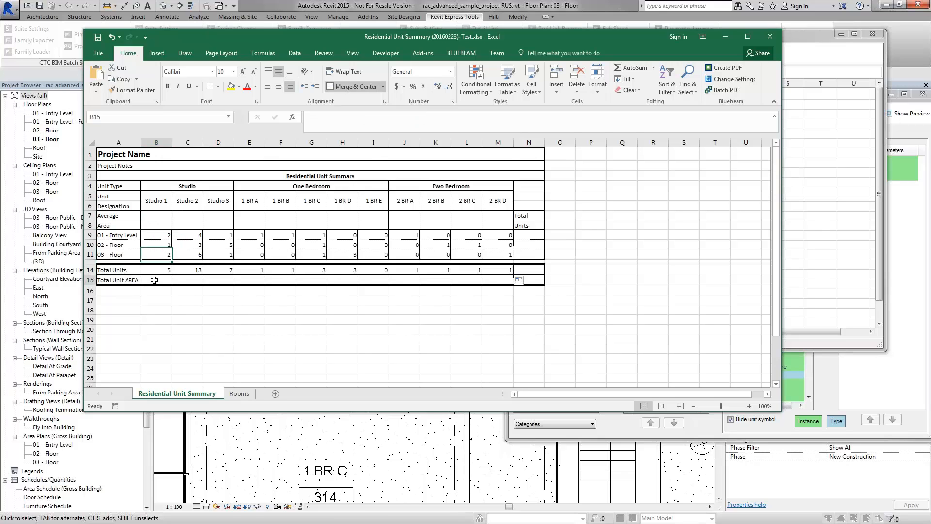
{"action": "left_click", "coordinate": [162, 218]}
{"action": "left_click", "coordinate": [531, 235]}
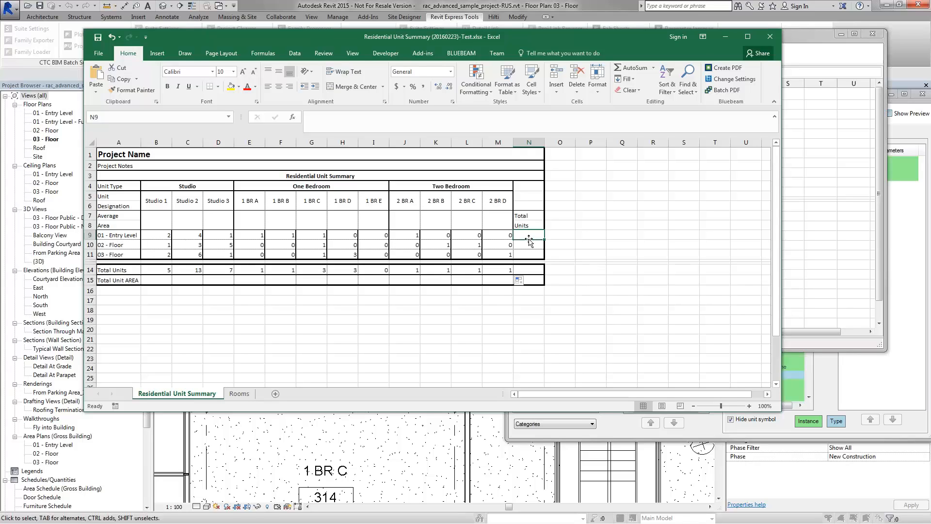
{"action": "type", "text": "="}
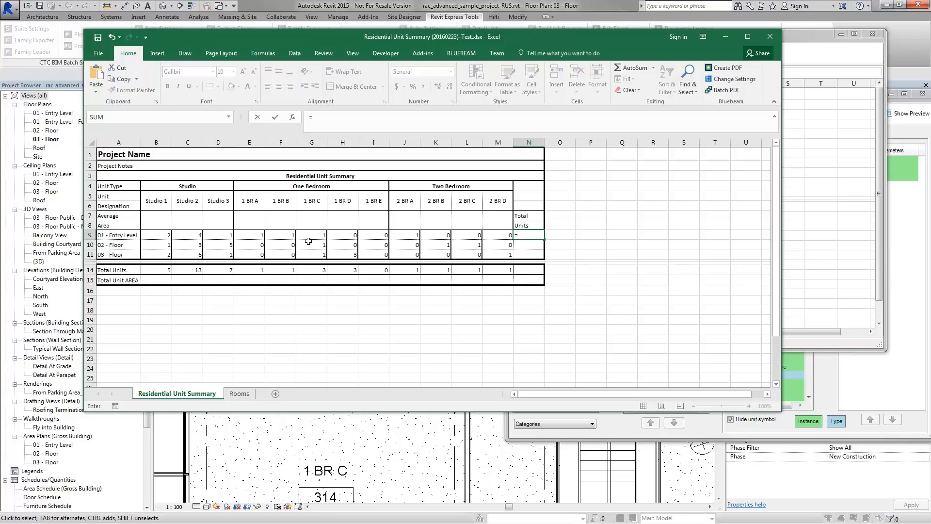
{"action": "type", "text": "sum("}
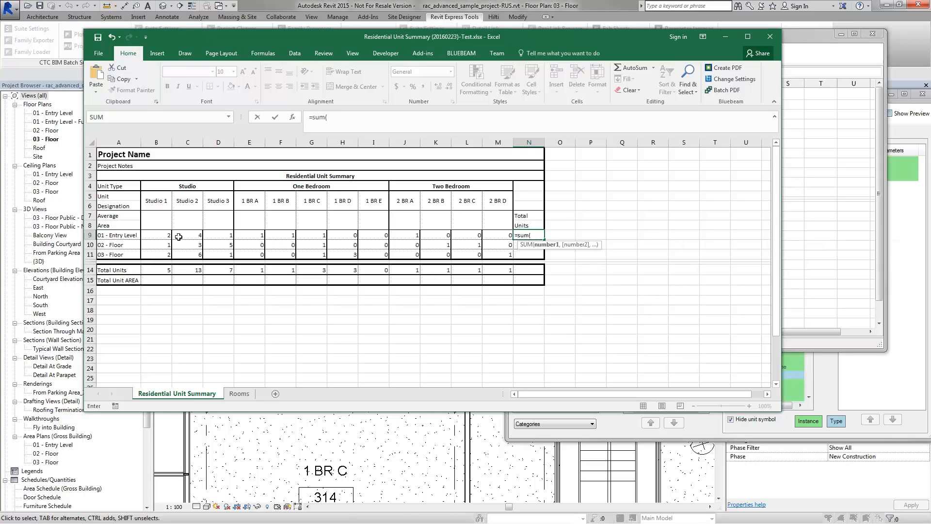
{"action": "left_click_drag", "start_coordinate": [165, 235], "coordinate": [488, 235]}
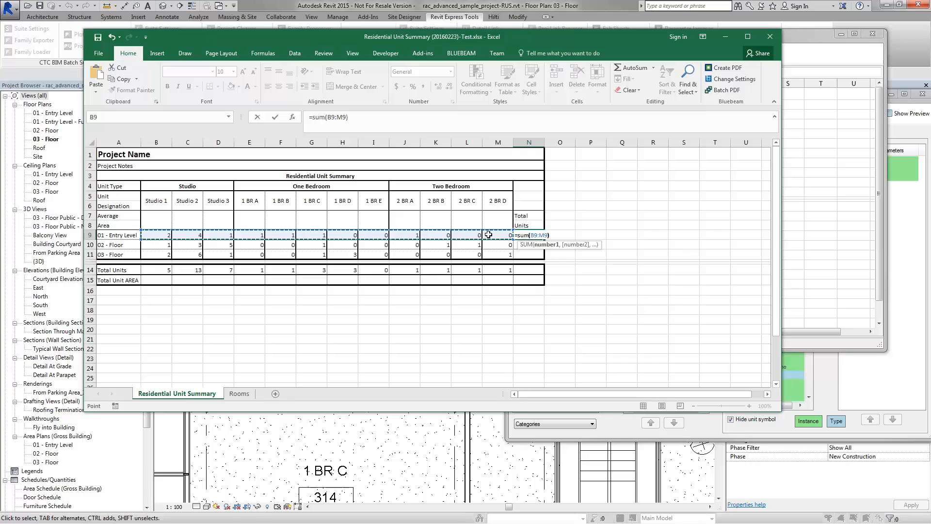
{"action": "key", "text": "Return"}
{"action": "key", "text": "Up"}
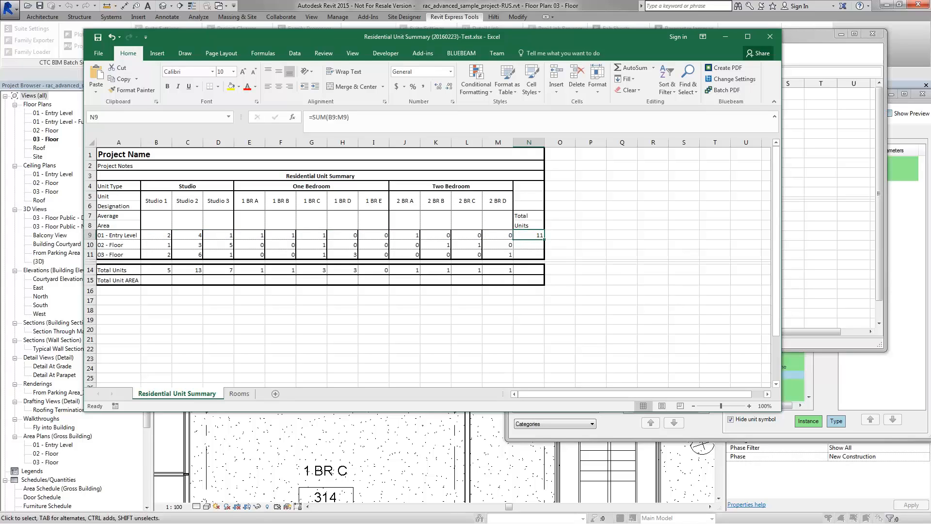
Step: Fill the row total down to N11, giving 12 and 14 for the upper floors
{"action": "left_click_drag", "start_coordinate": [543, 240], "coordinate": [542, 257]}
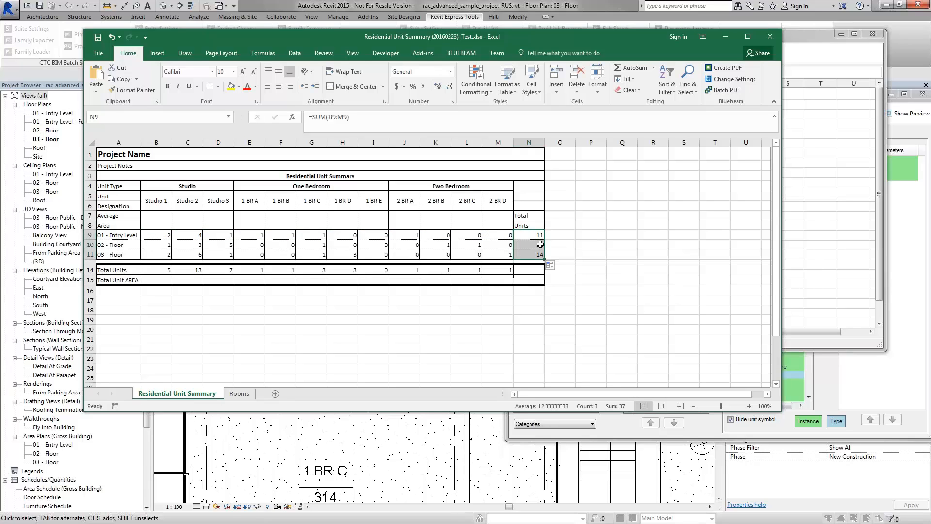
{"action": "left_click", "coordinate": [553, 252]}
{"action": "left_click", "coordinate": [541, 238]}
{"action": "left_click", "coordinate": [541, 246]}
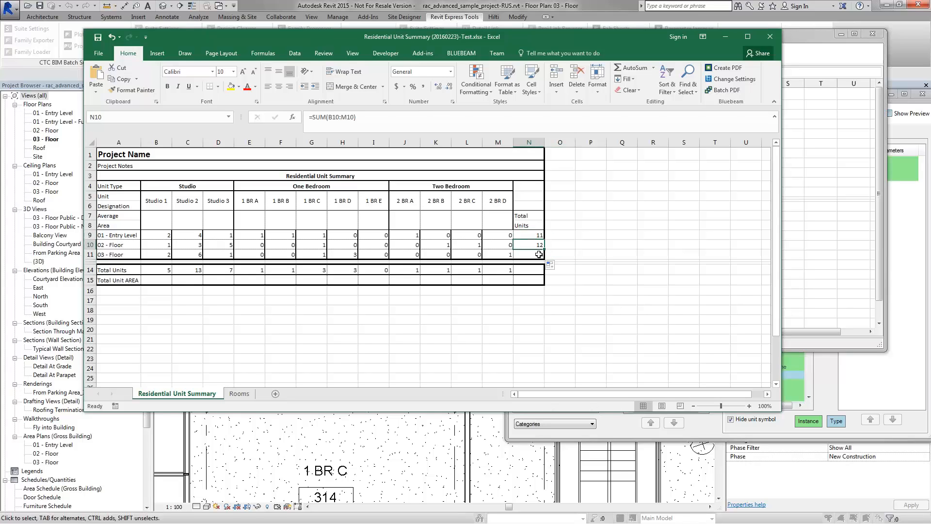
{"action": "left_click", "coordinate": [541, 254]}
{"action": "left_click", "coordinate": [160, 271]}
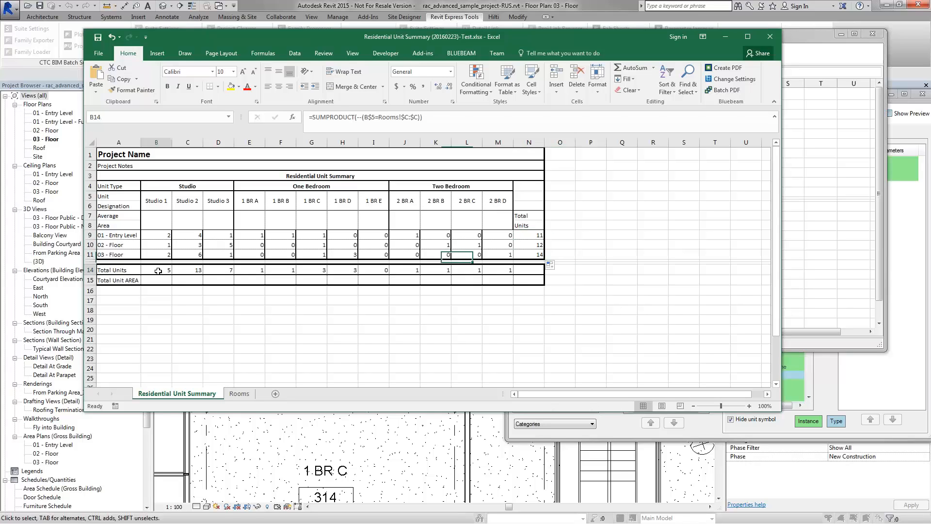
{"action": "key", "text": "Right"}
{"action": "key", "text": "Right"}
{"action": "key", "text": "Right"}
{"action": "key", "text": "Right"}
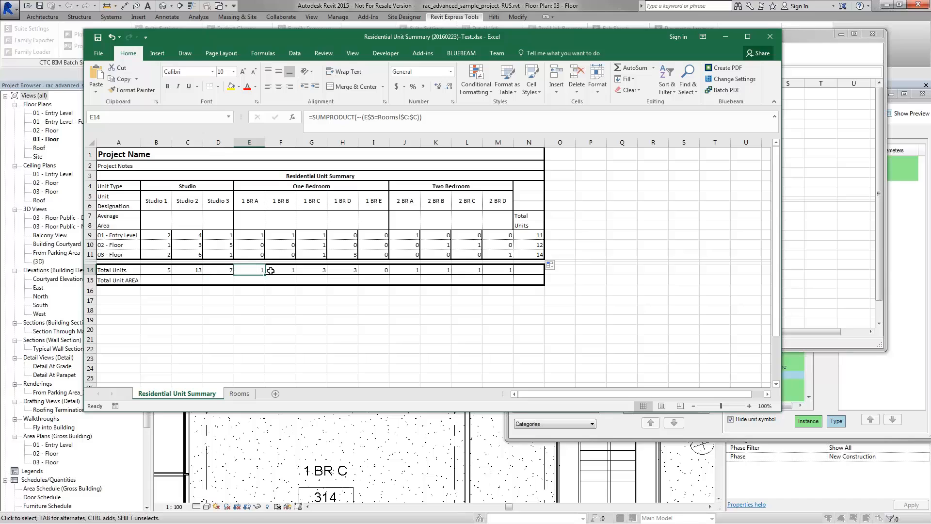
Step: Enter =SUM(N9:N11) in N14 for a grand total of 37 units
{"action": "left_click", "coordinate": [536, 270]}
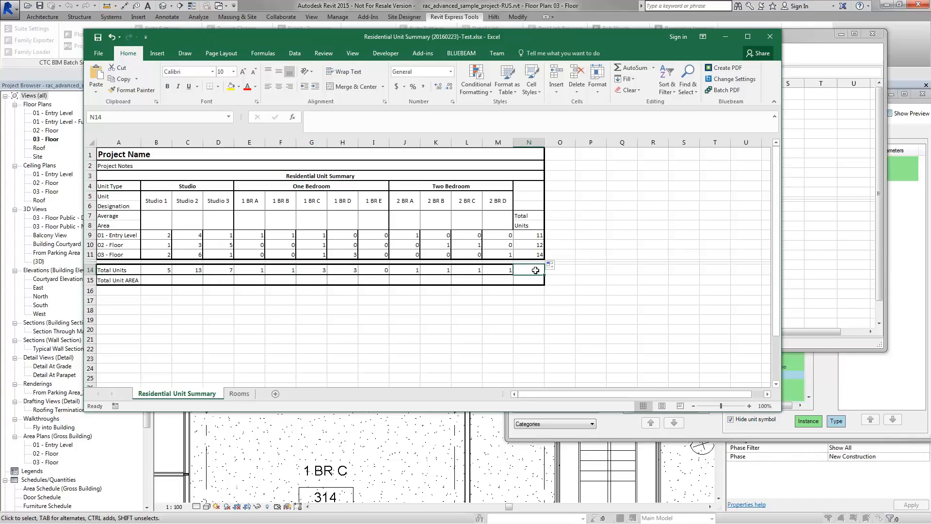
{"action": "type", "text": "="}
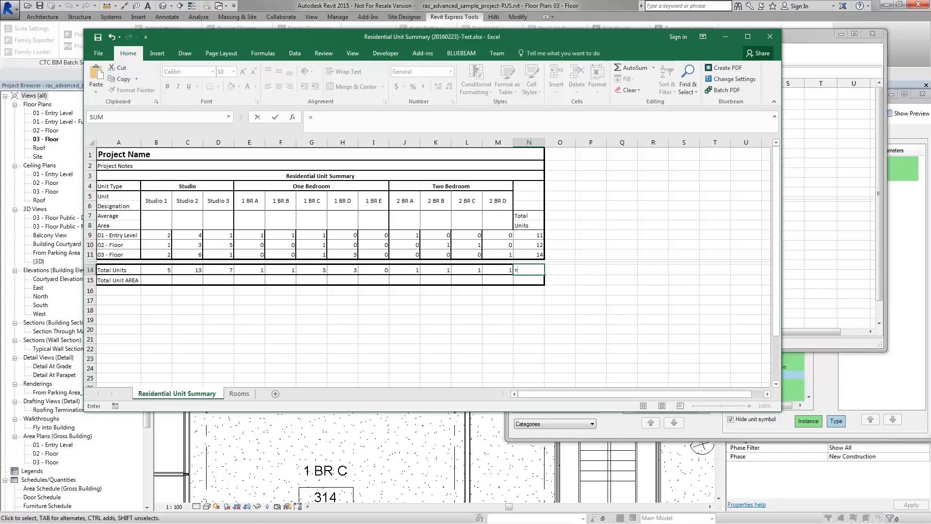
{"action": "type", "text": "sum("}
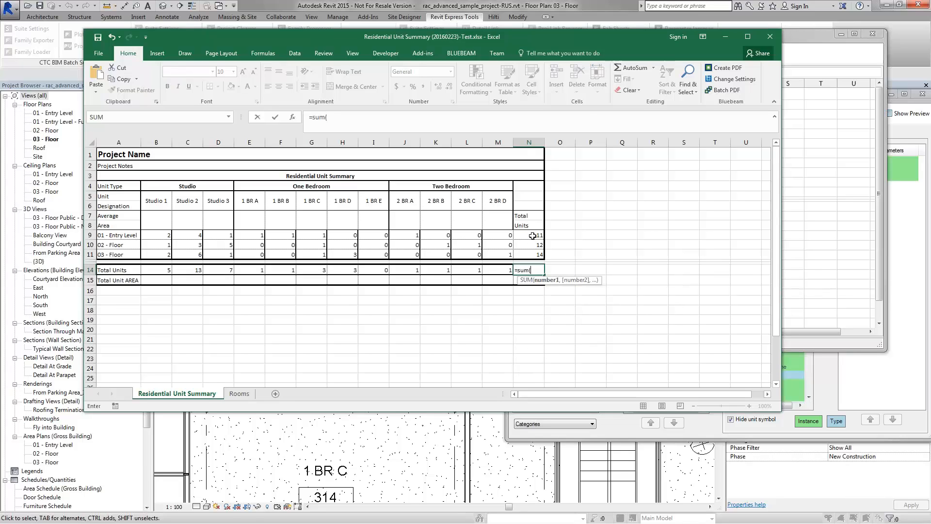
{"action": "left_click_drag", "start_coordinate": [532, 235], "coordinate": [534, 255]}
{"action": "key", "text": "Return"}
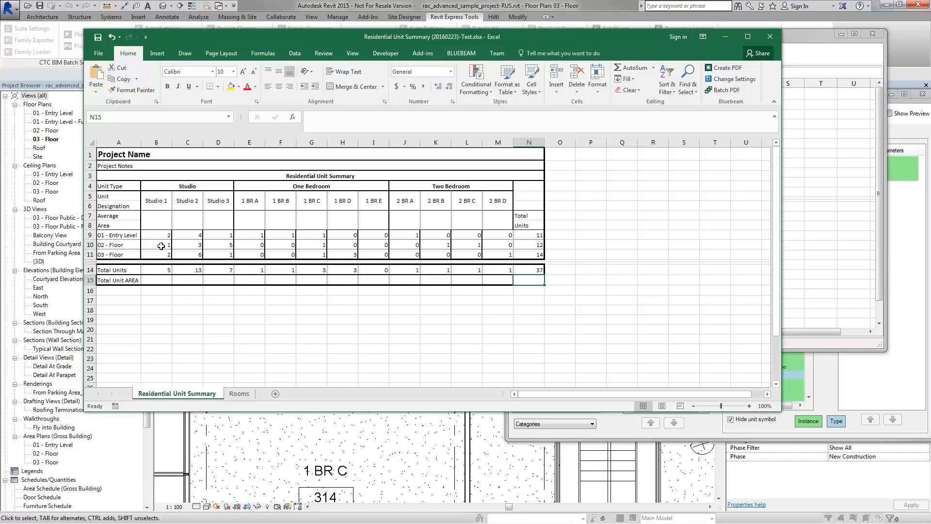
Step: Copy B9's SUMPRODUCT count formula into the Studio 1 Average Area cell B7
{"action": "left_click", "coordinate": [165, 222]}
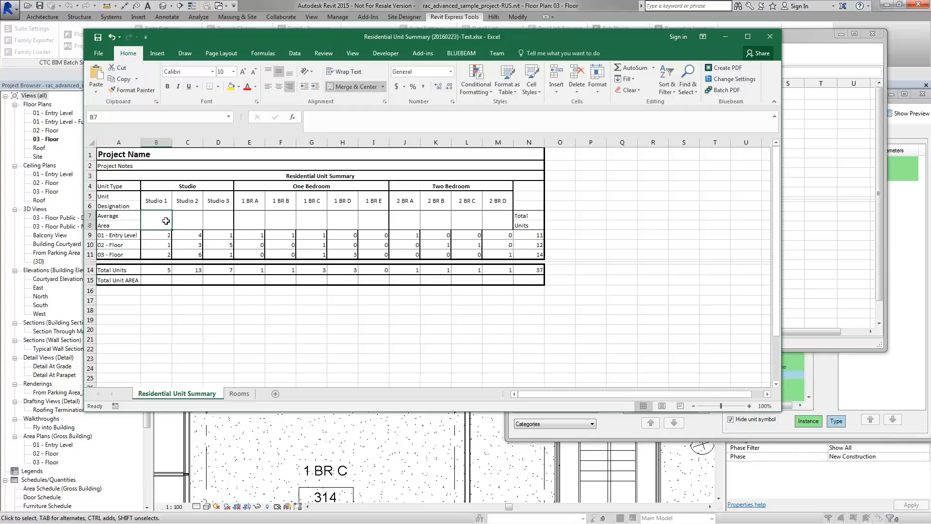
{"action": "left_click", "coordinate": [166, 235]}
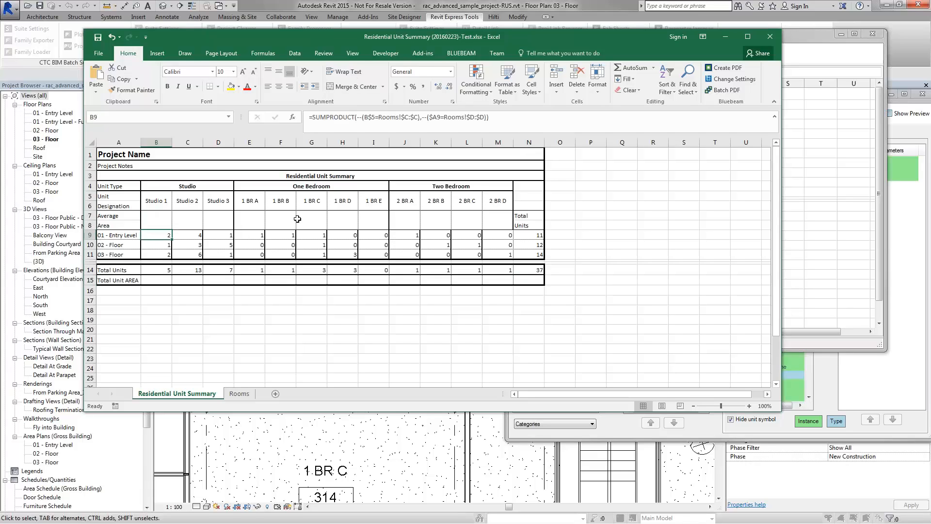
{"action": "left_click_drag", "start_coordinate": [498, 122], "coordinate": [307, 118]}
{"action": "key", "text": "ctrl+c"}
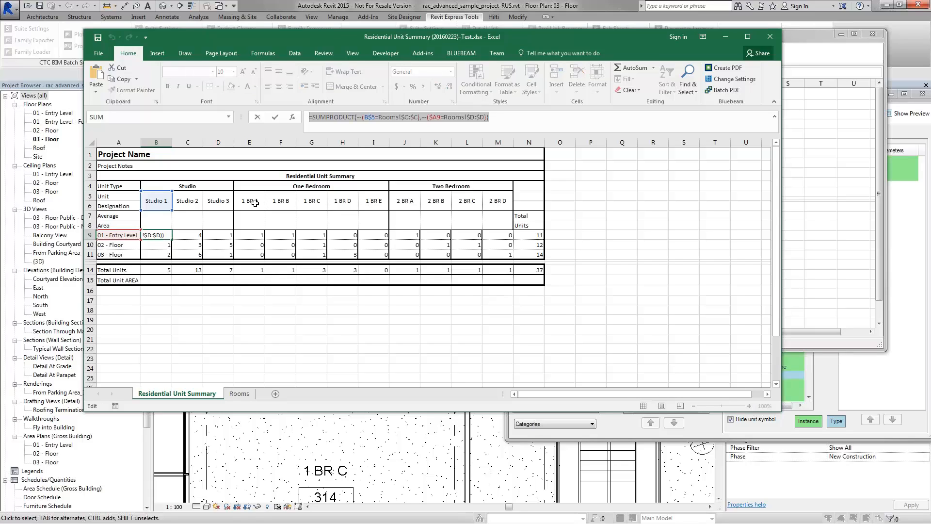
{"action": "key", "text": "Escape"}
{"action": "left_click", "coordinate": [154, 224]}
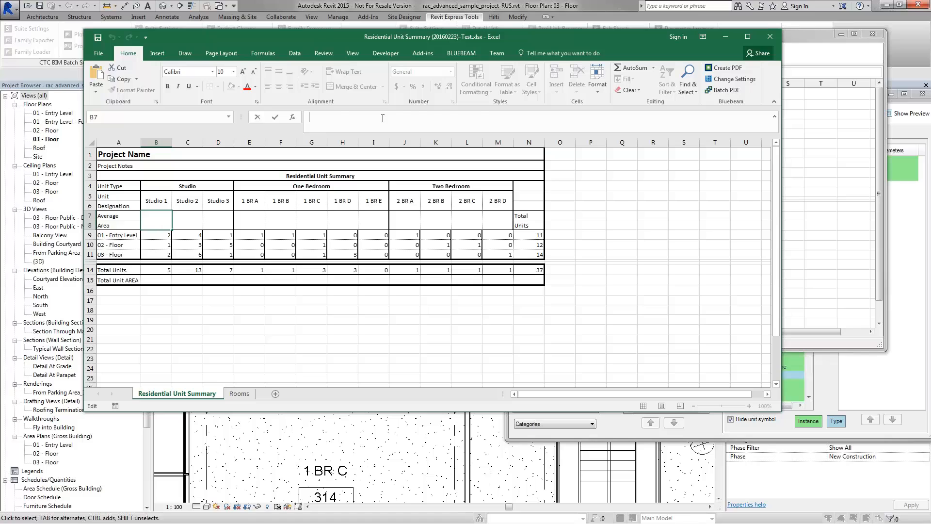
{"action": "left_click", "coordinate": [364, 118]}
{"action": "key", "text": "ctrl+v"}
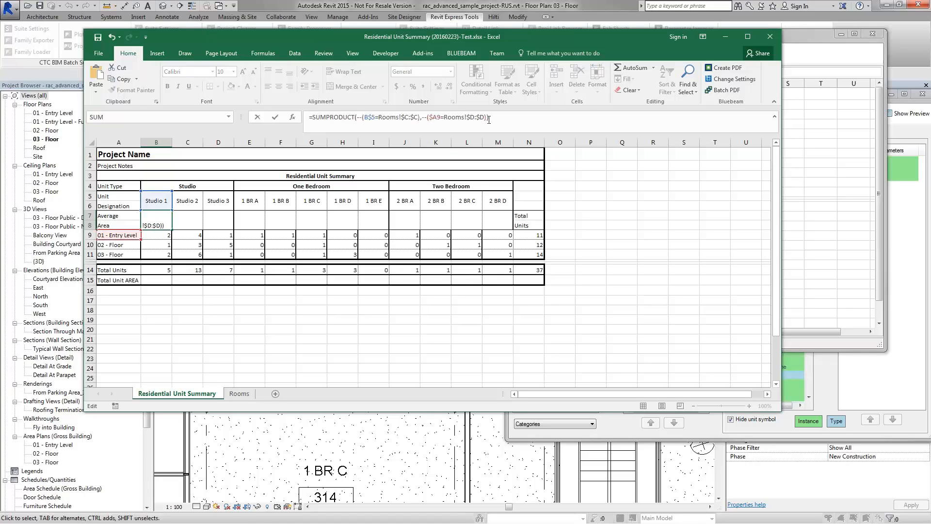
Step: Add Rooms!$E:$E as a third SUMPRODUCT array to sum the Studio 1 room areas
{"action": "left_click", "coordinate": [503, 130]}
{"action": "type", "text": ","}
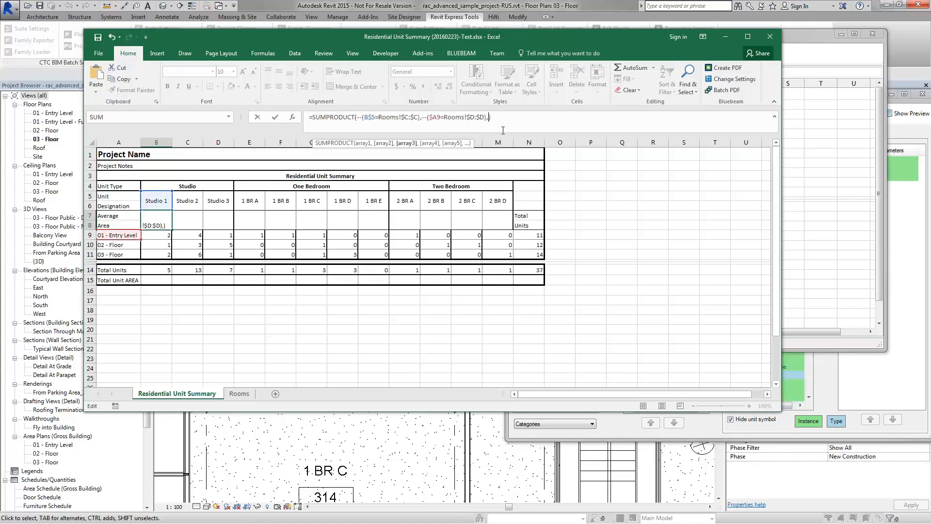
{"action": "left_click_drag", "start_coordinate": [445, 117], "coordinate": [483, 115]}
{"action": "key", "text": "ctrl+c"}
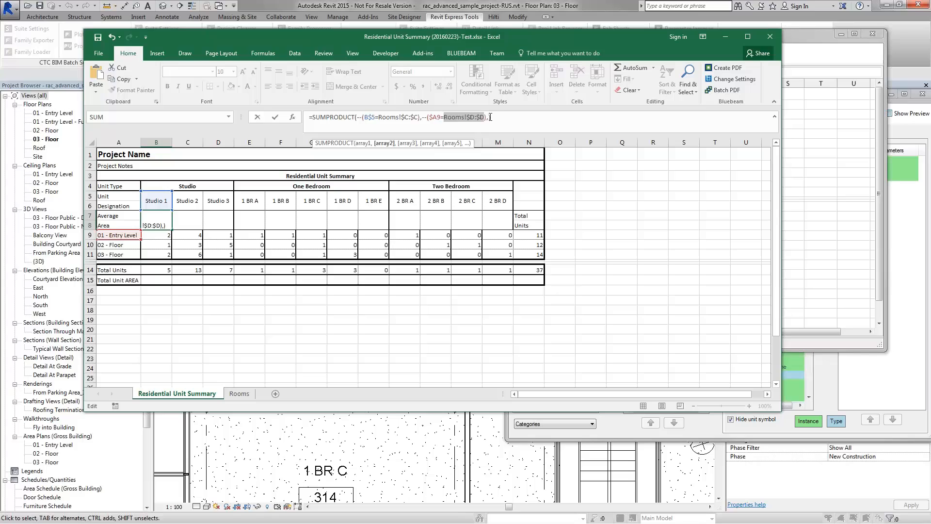
{"action": "left_click", "coordinate": [491, 117]}
{"action": "key", "text": "ctrl+v"}
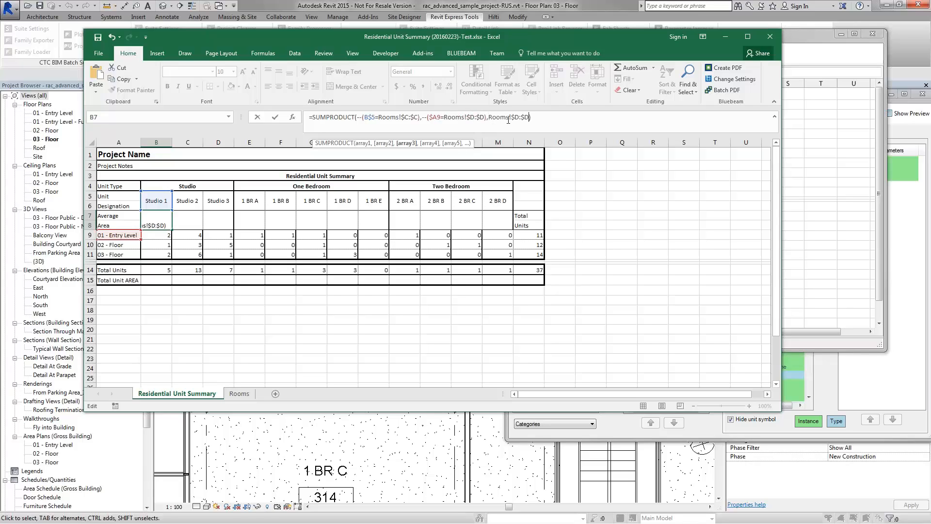
{"action": "type", "text": "E"}
{"action": "left_click_drag", "start_coordinate": [524, 118], "coordinate": [527, 118]}
{"action": "type", "text": "E"}
{"action": "left_click", "coordinate": [537, 117]}
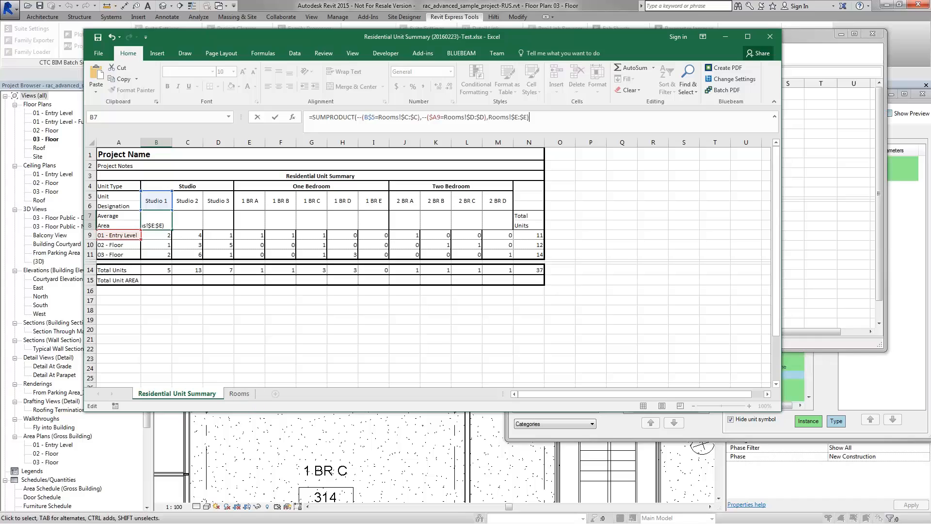
{"action": "left_click", "coordinate": [423, 117]}
{"action": "type", "text": "--"}
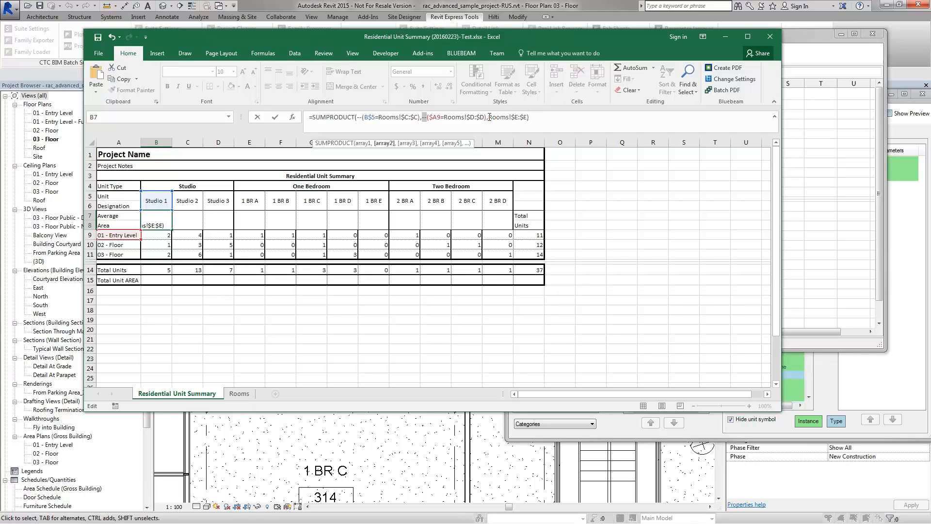
{"action": "left_click_drag", "start_coordinate": [488, 117], "coordinate": [528, 119]}
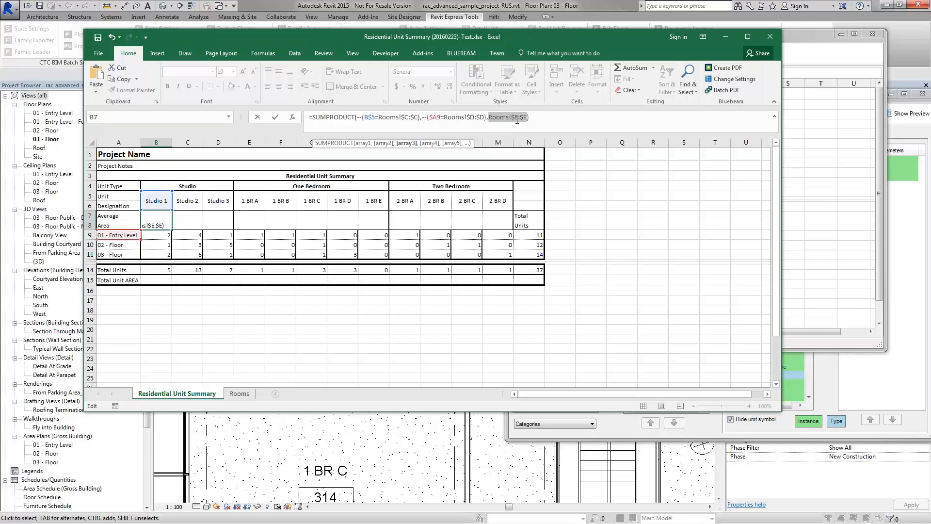
Step: Divide the summed area by the Studio 1 total units in B14
{"action": "left_click", "coordinate": [536, 117]}
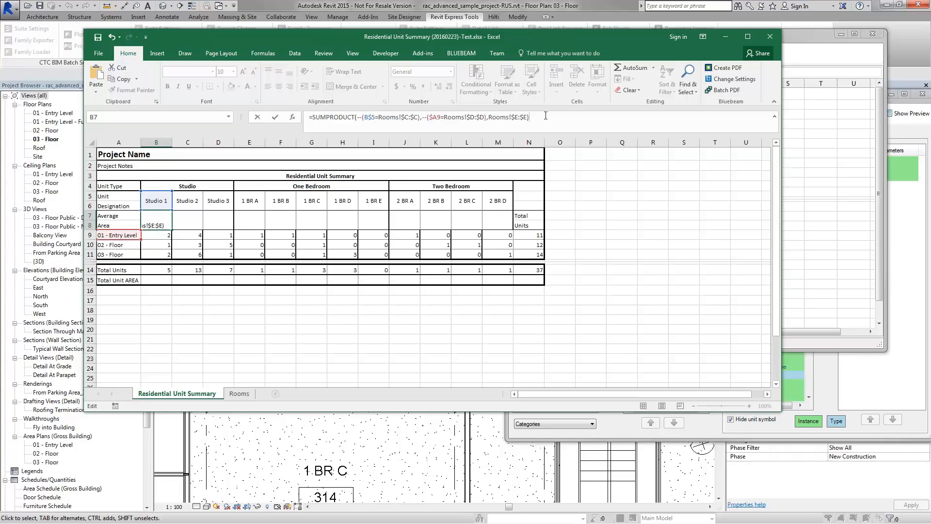
{"action": "type", "text": "/"}
{"action": "left_click", "coordinate": [162, 270]}
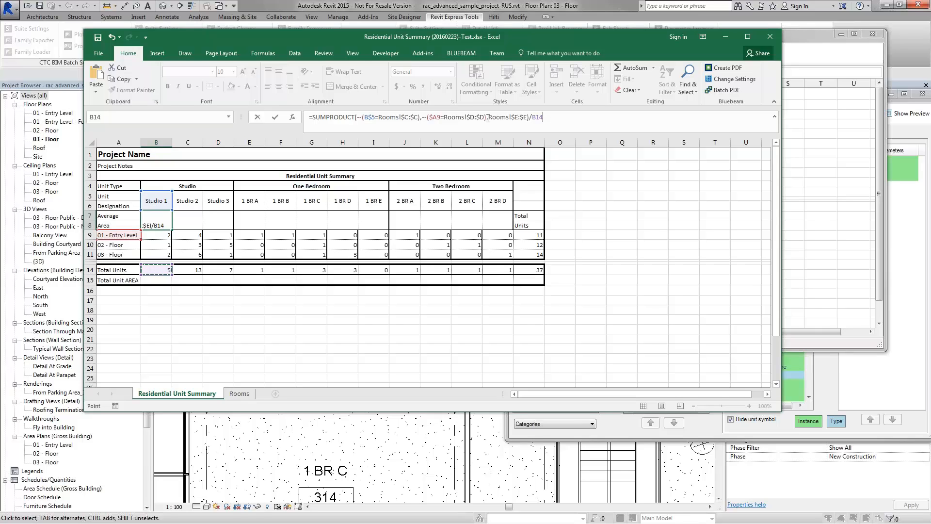
{"action": "left_click_drag", "start_coordinate": [486, 118], "coordinate": [528, 117]}
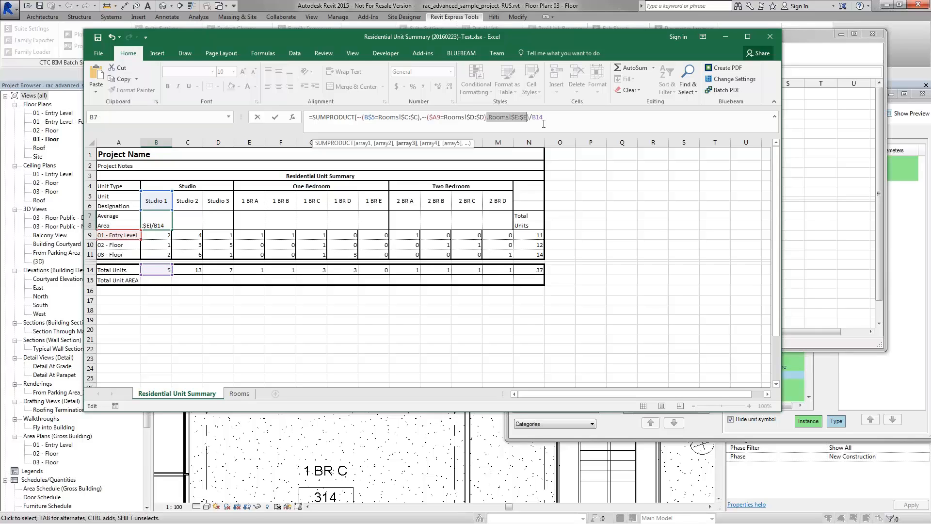
{"action": "left_click", "coordinate": [312, 117]}
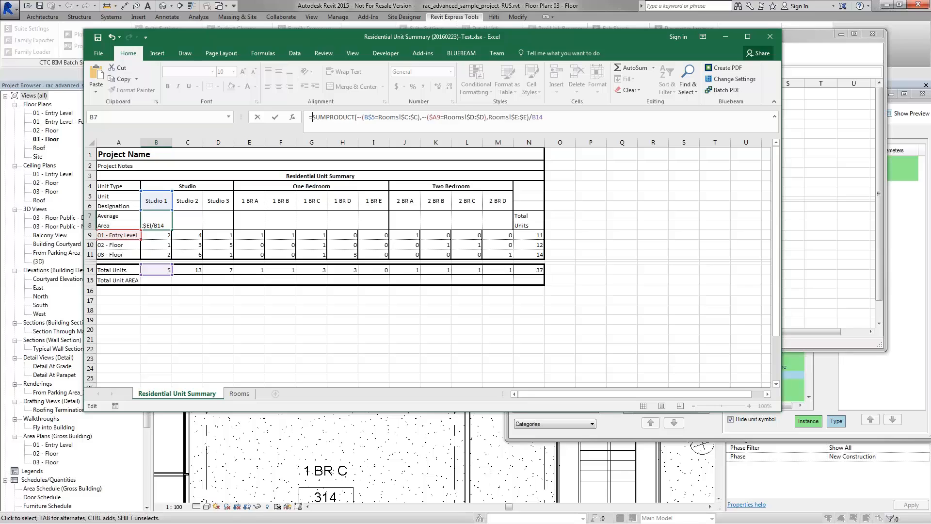
Step: Wrap B7's formula in RoundDown() and put if(B14=0,0, in front of it
{"action": "type", "text": "Round"}
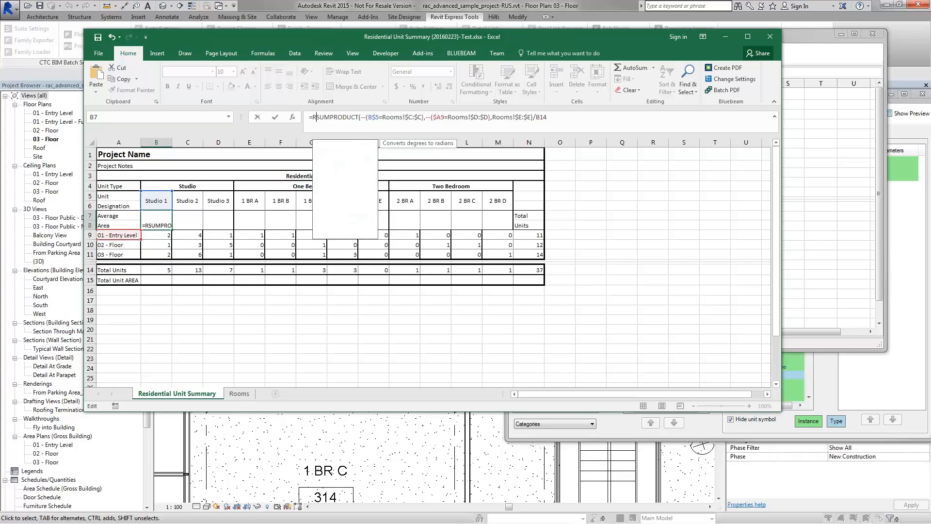
{"action": "type", "text": "Down"}
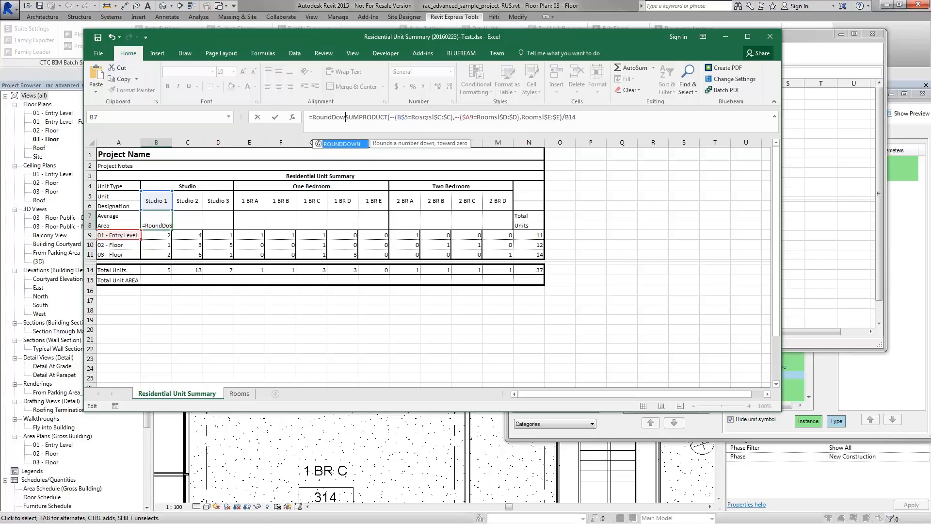
{"action": "type", "text": "("}
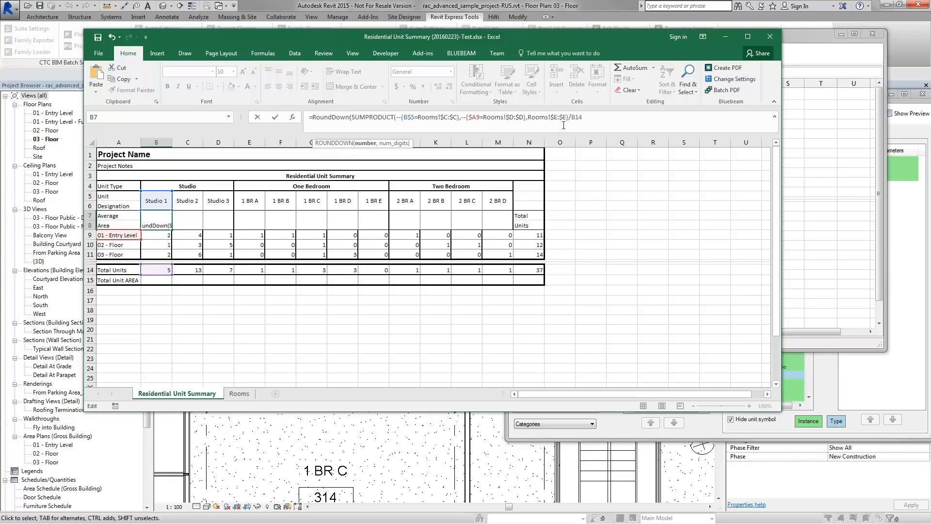
{"action": "type", "text": ")"}
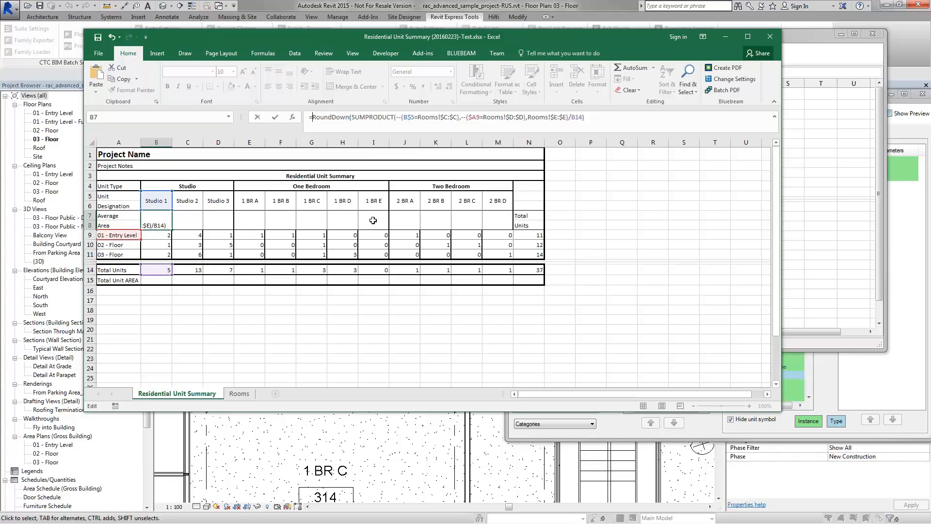
{"action": "key", "text": "Home"}
{"action": "key", "text": "Right"}
{"action": "type", "text": "if("}
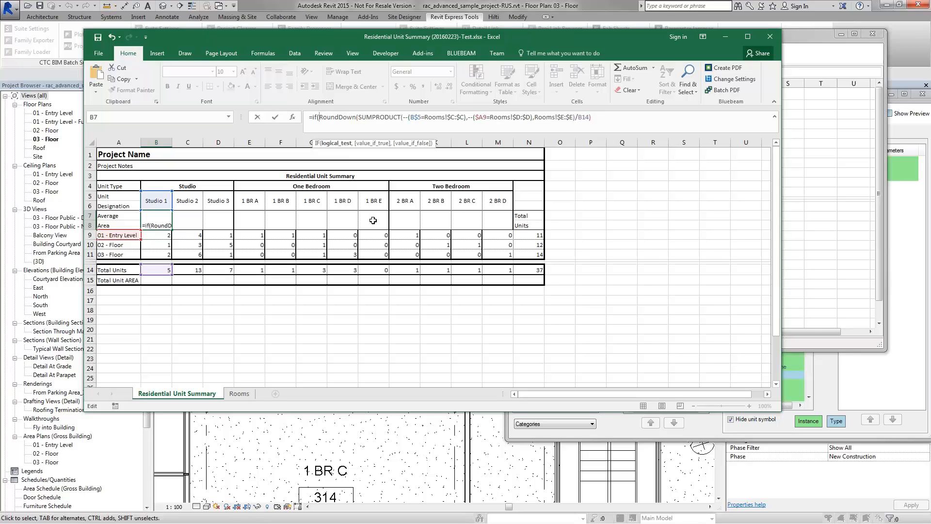
{"action": "type", "text": "B14"}
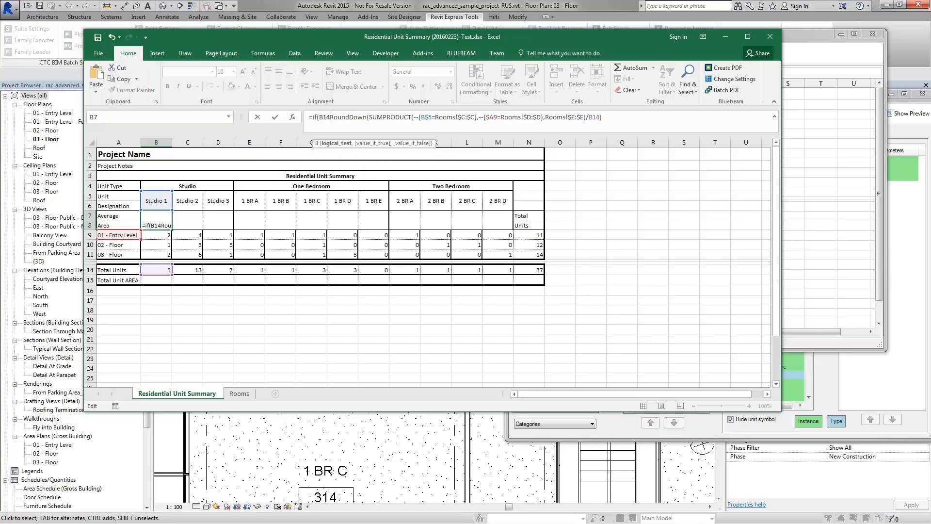
{"action": "type", "text": "=0"}
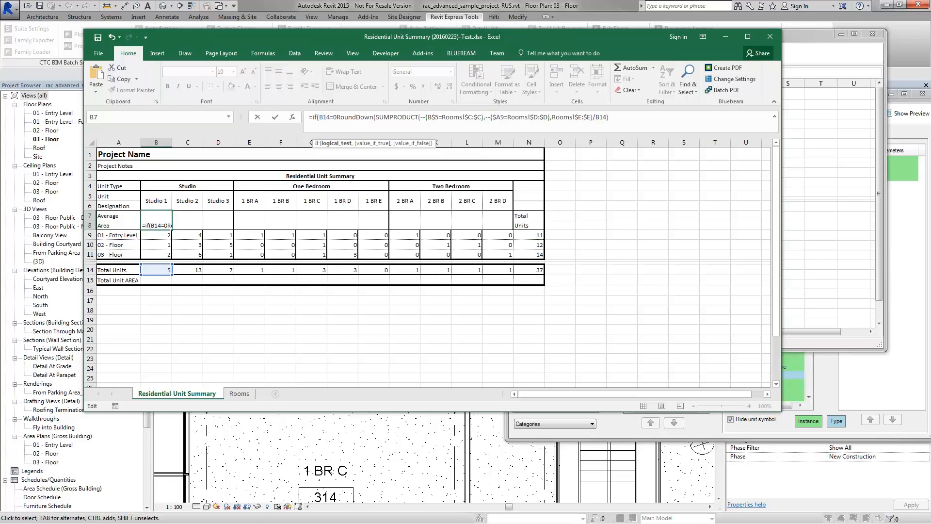
{"action": "type", "text": ",0"}
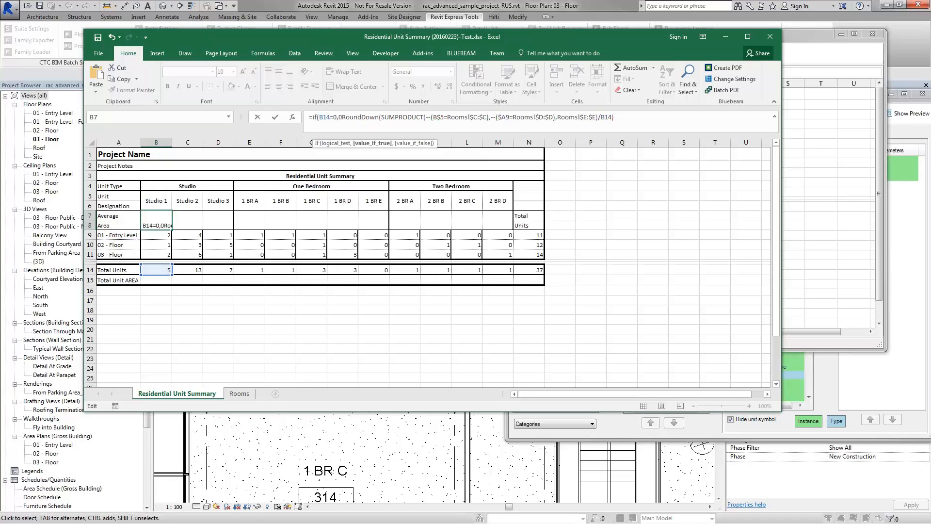
{"action": "type", "text": ","}
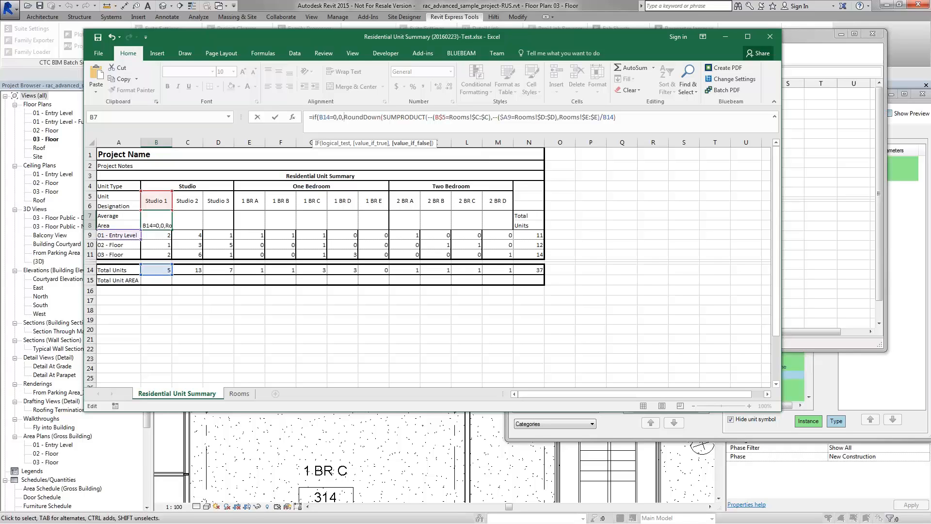
{"action": "type", "text": ")"}
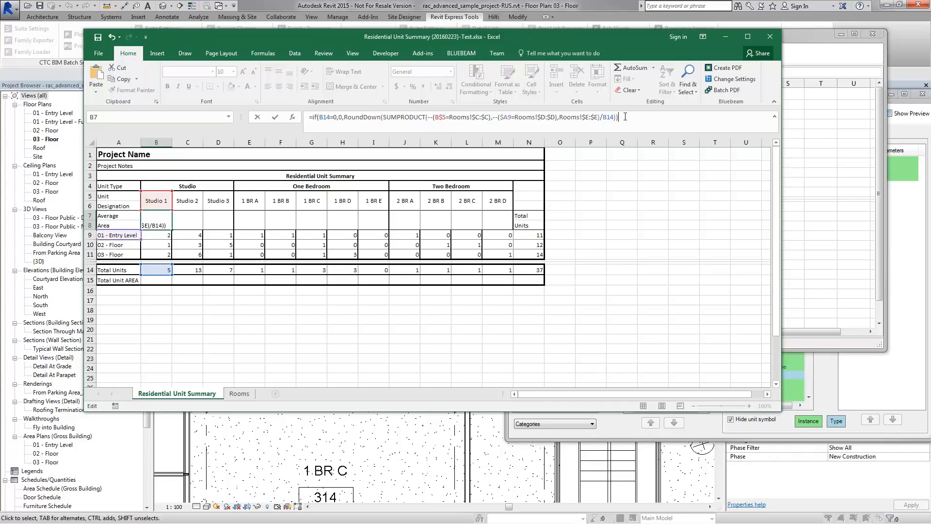
Step: Add a 0-digit argument after B14 in ROUNDDOWN so B7 returns an average area of 172
{"action": "key", "text": "Return"}
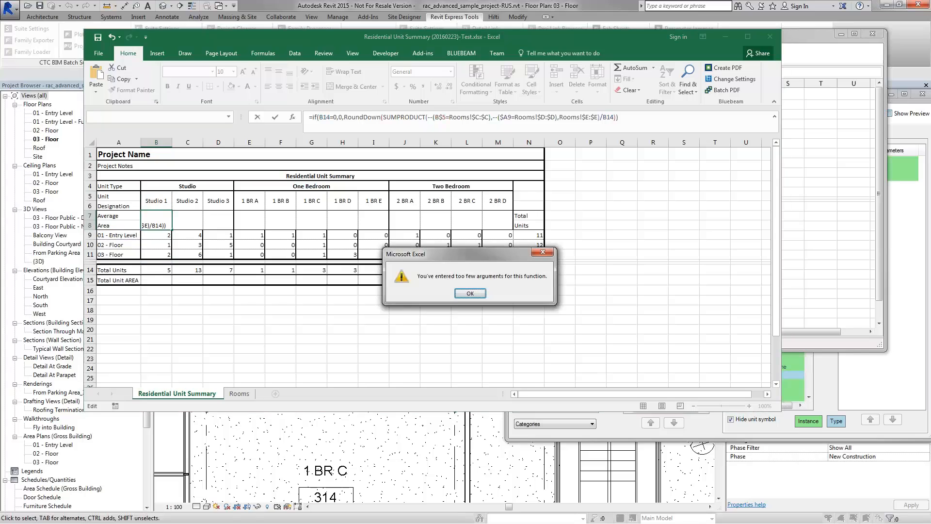
{"action": "left_click", "coordinate": [470, 293]}
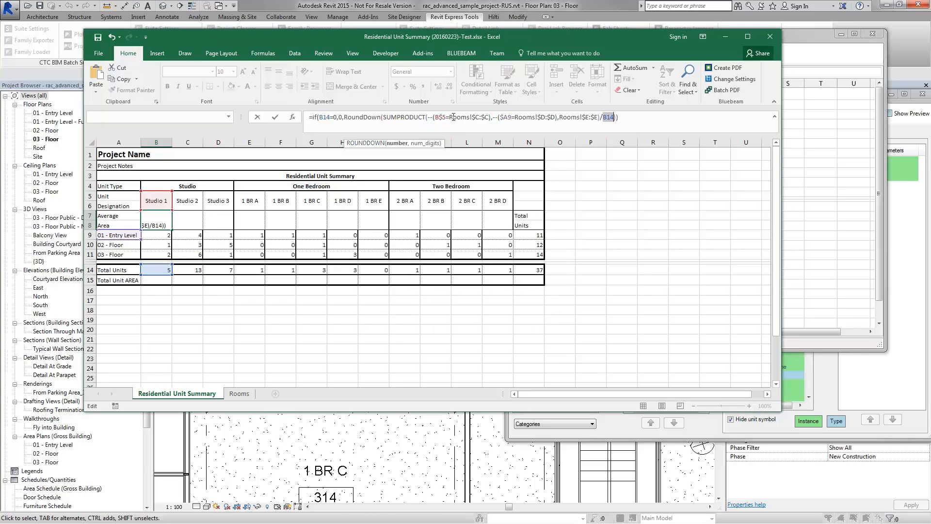
{"action": "left_click_drag", "start_coordinate": [384, 117], "coordinate": [602, 117]}
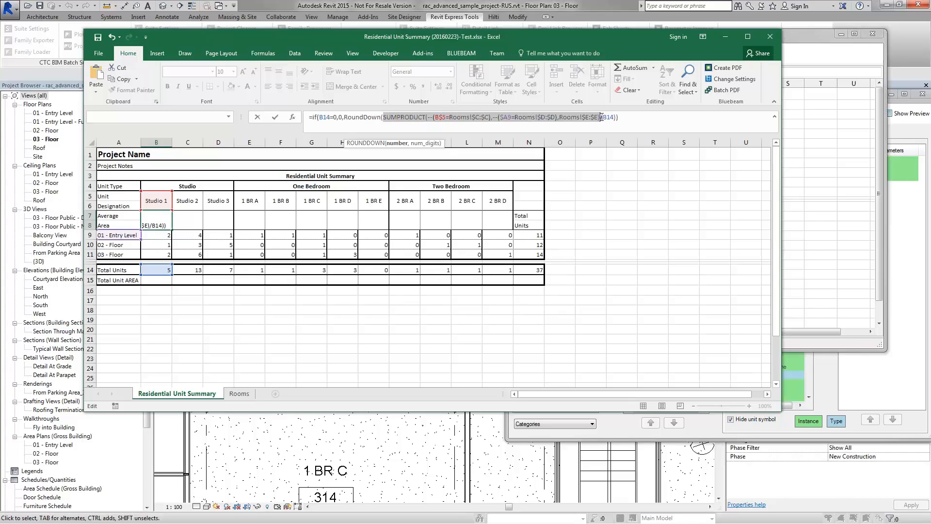
{"action": "left_click", "coordinate": [602, 118]}
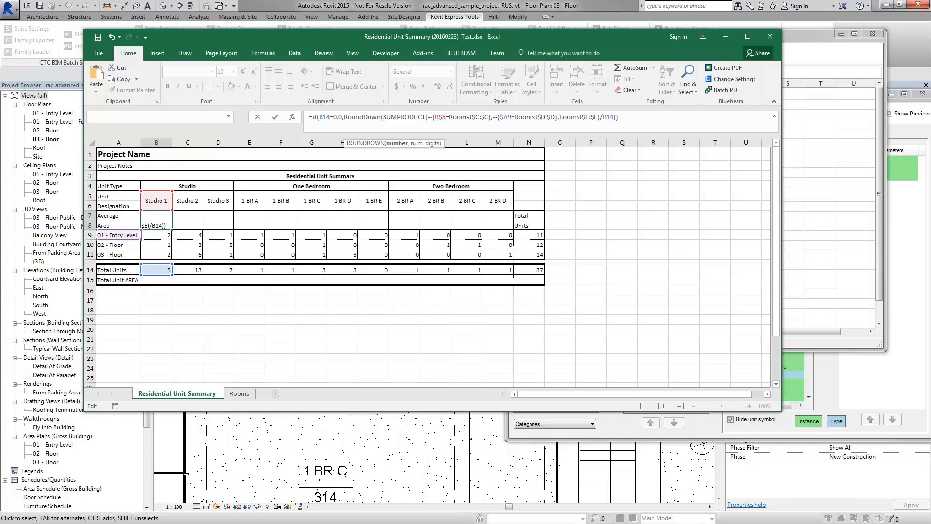
{"action": "left_click", "coordinate": [614, 127]}
{"action": "type", "text": ",0"}
{"action": "left_click_drag", "start_coordinate": [616, 118], "coordinate": [620, 118]}
{"action": "left_click", "coordinate": [628, 118]}
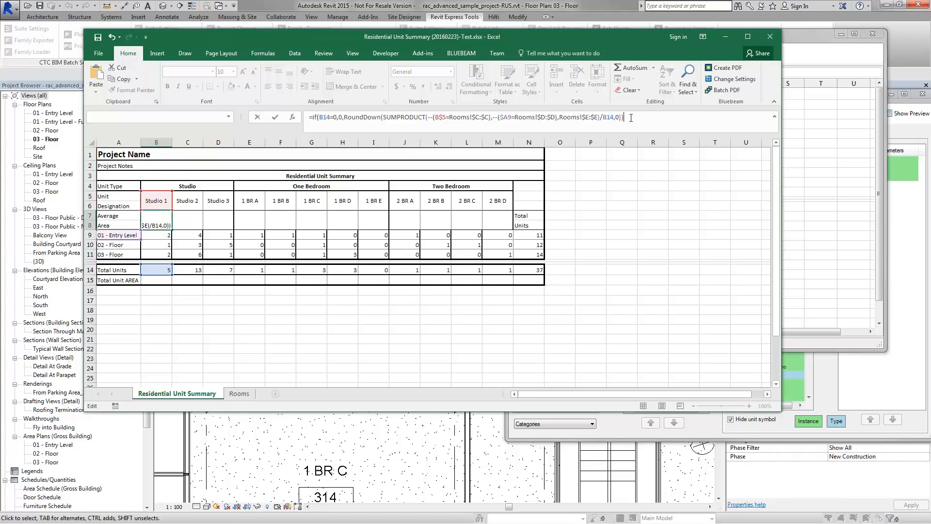
{"action": "key", "text": "ctrl+Return"}
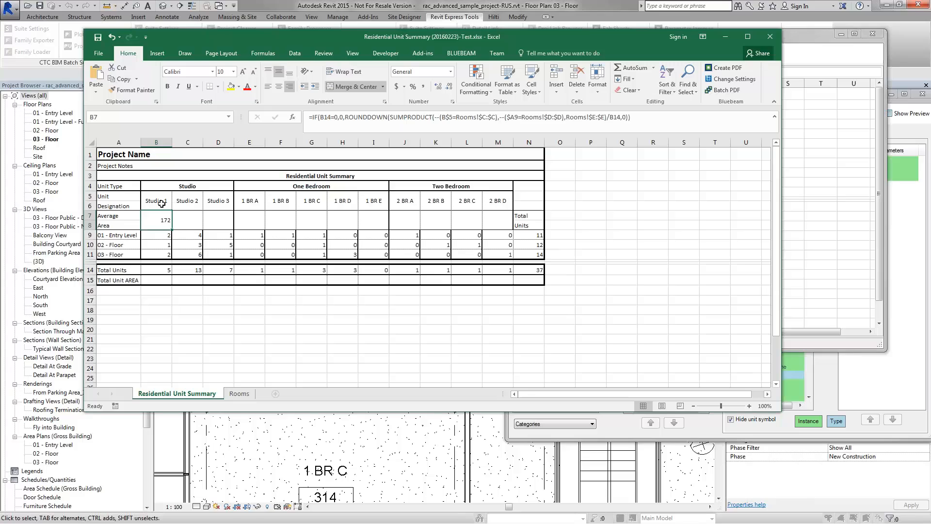
Step: Copy B7's average-area formula across to M7, then paste its SUMPRODUCT expression into B15
{"action": "left_click_drag", "start_coordinate": [172, 230], "coordinate": [501, 228]}
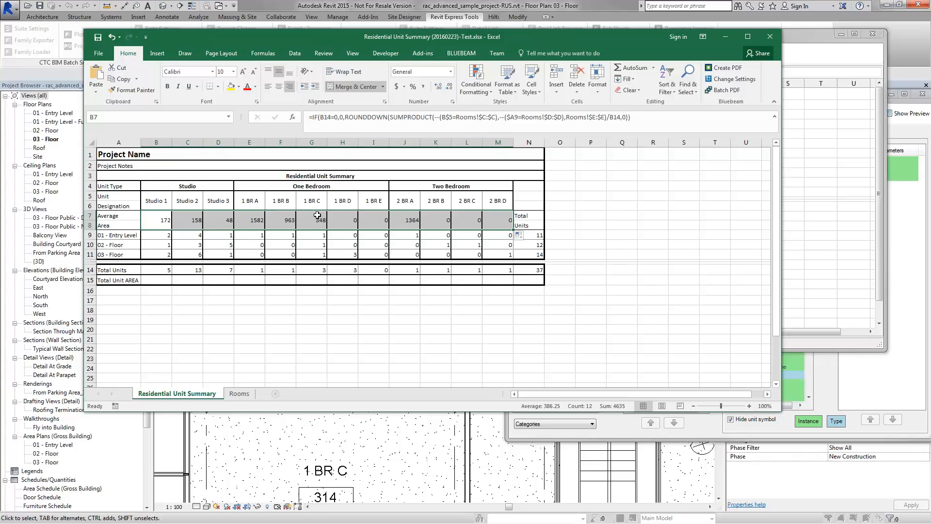
{"action": "left_click", "coordinate": [166, 281]}
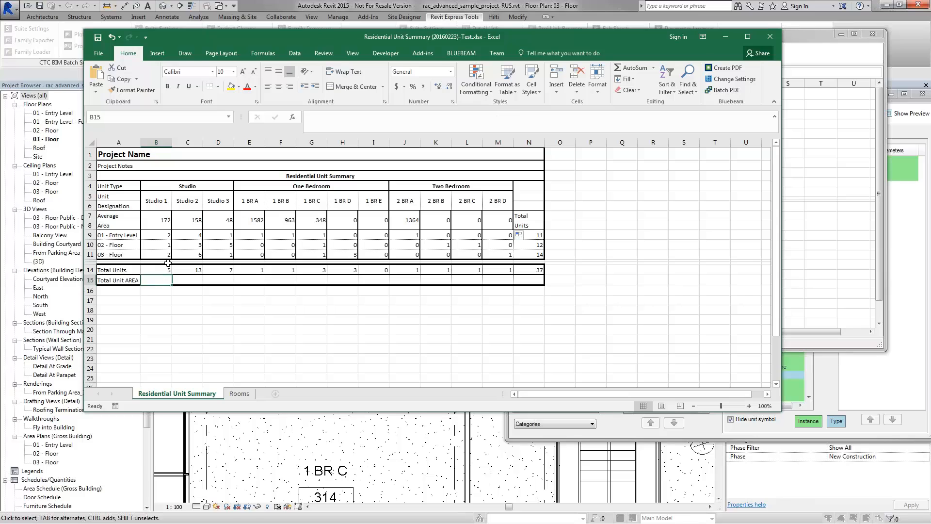
{"action": "left_click", "coordinate": [161, 221]}
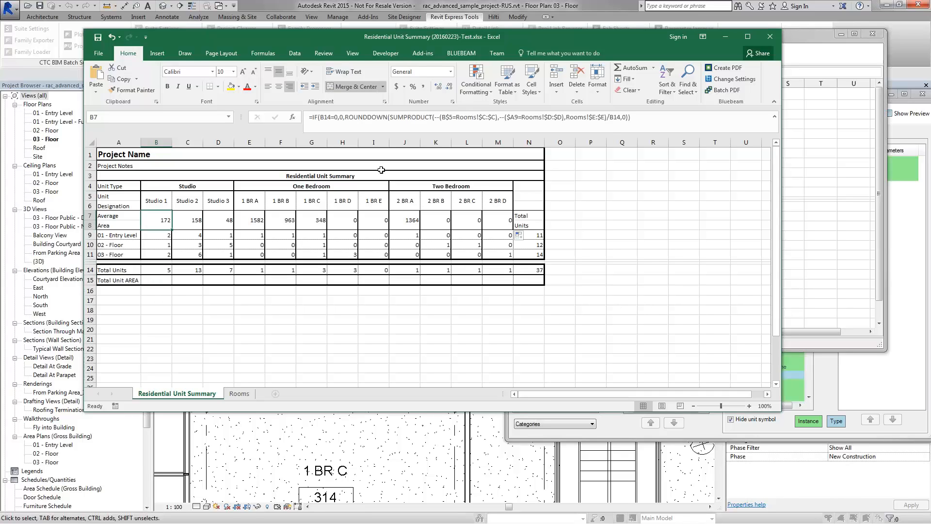
{"action": "left_click_drag", "start_coordinate": [606, 118], "coordinate": [392, 119]}
{"action": "key", "text": "ctrl+c"}
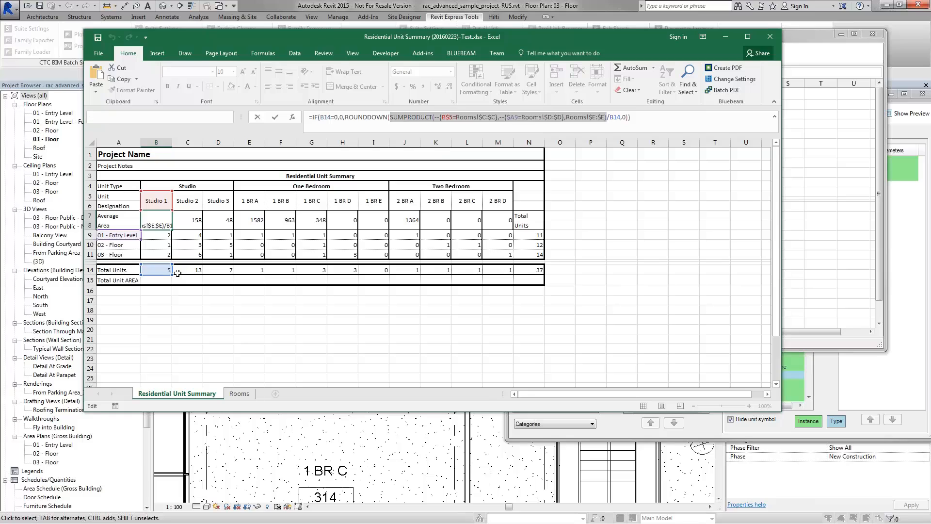
{"action": "key", "text": "Return"}
{"action": "type", "text": "+"}
{"action": "key", "text": "Escape"}
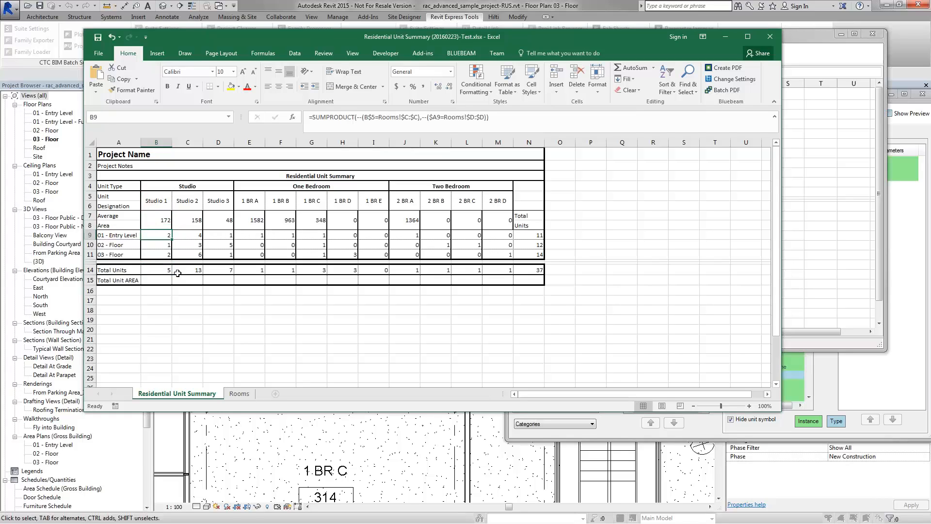
{"action": "key", "text": "Down"}
{"action": "key", "text": "Down"}
{"action": "key", "text": "Down"}
{"action": "key", "text": "Down"}
{"action": "key", "text": "Down"}
{"action": "key", "text": "Down"}
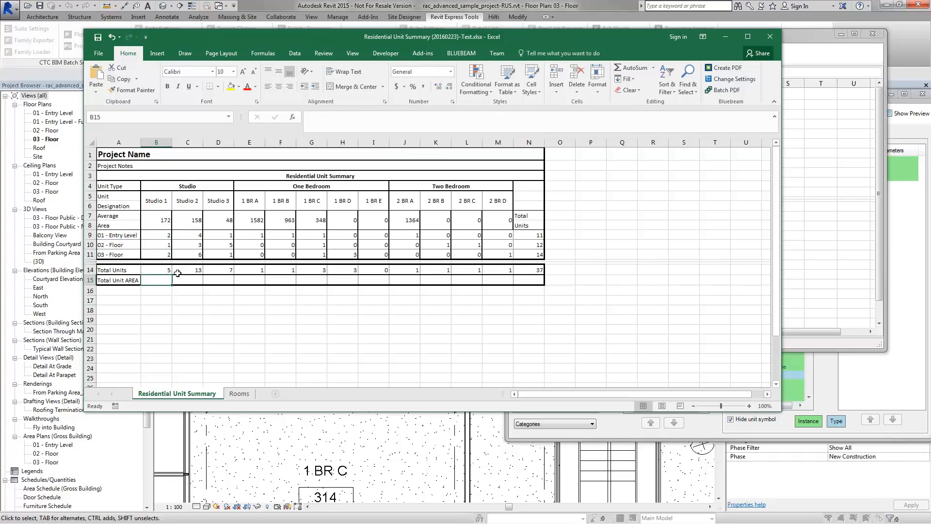
{"action": "type", "text": "="}
{"action": "key", "text": "ctrl+v"}
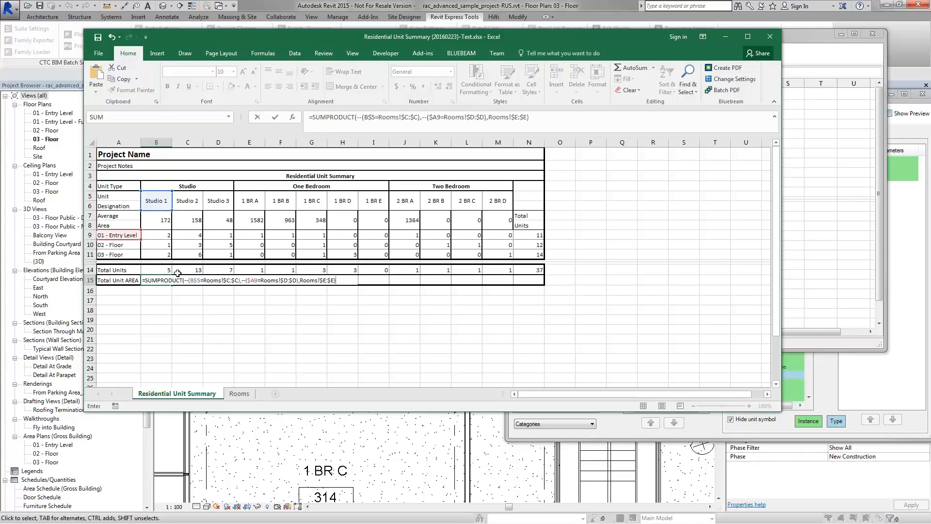
Step: Fill the B15 total-area formula across to M15 (Studio 1 = 861), then check H7's formula
{"action": "key", "text": "Return"}
{"action": "left_click", "coordinate": [155, 282]}
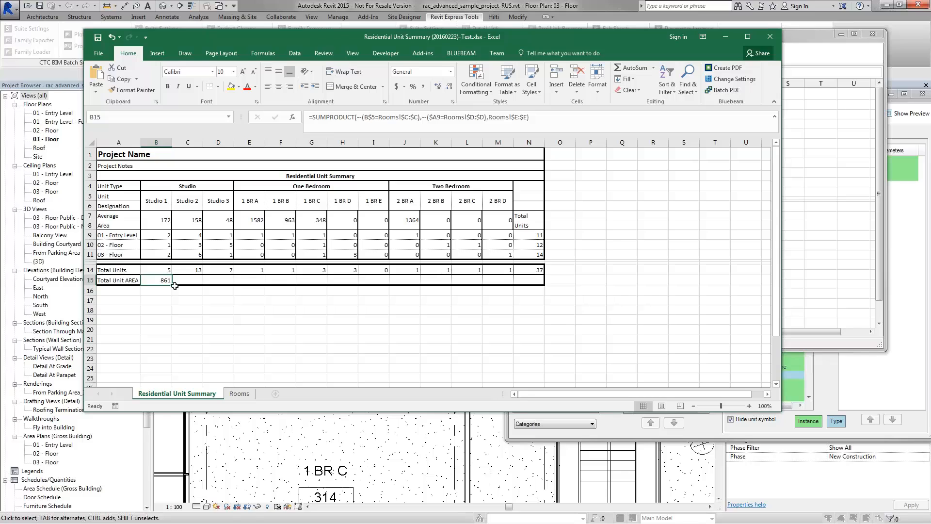
{"action": "left_click_drag", "start_coordinate": [172, 286], "coordinate": [518, 298]}
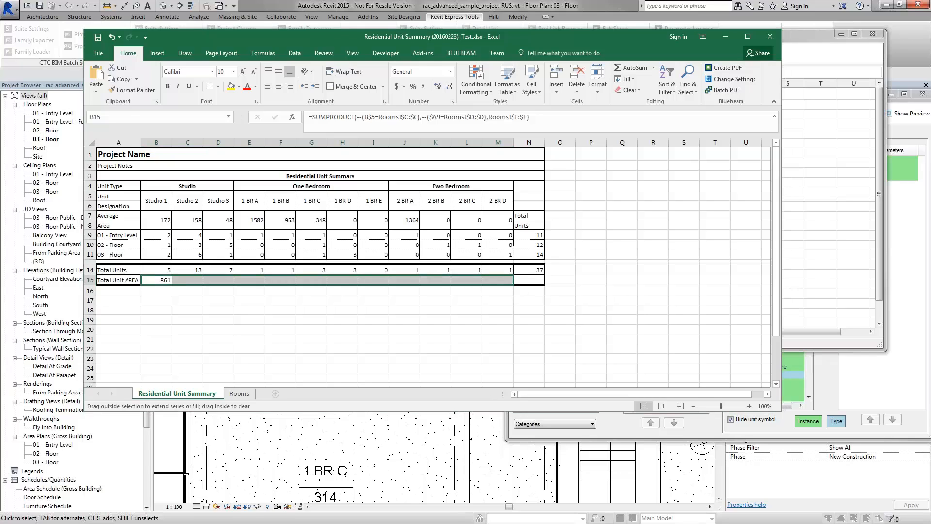
{"action": "left_click", "coordinate": [470, 294]}
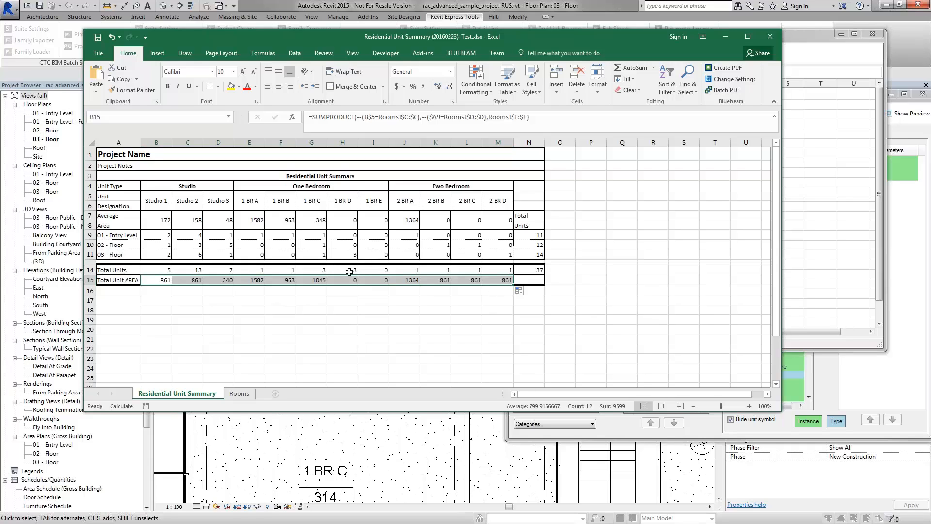
{"action": "left_click", "coordinate": [352, 220]}
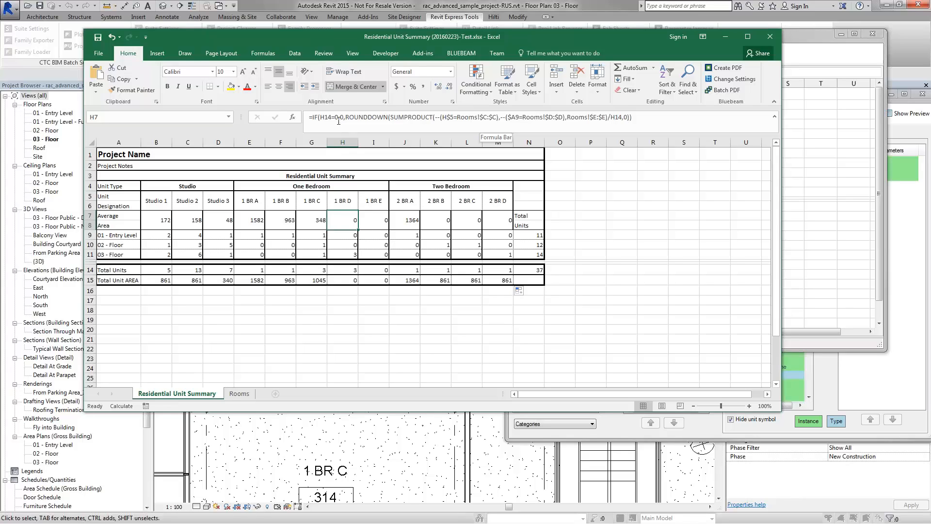
Step: Enter =SUM(B15:M15) in N15 to total all unit areas, giving 8220
{"action": "left_click", "coordinate": [670, 116]}
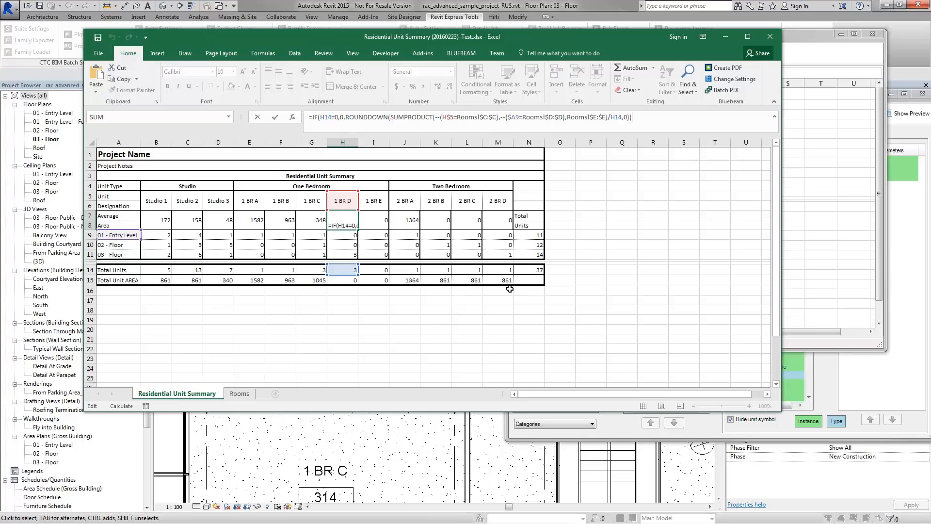
{"action": "left_click", "coordinate": [530, 280]}
{"action": "type", "text": "="}
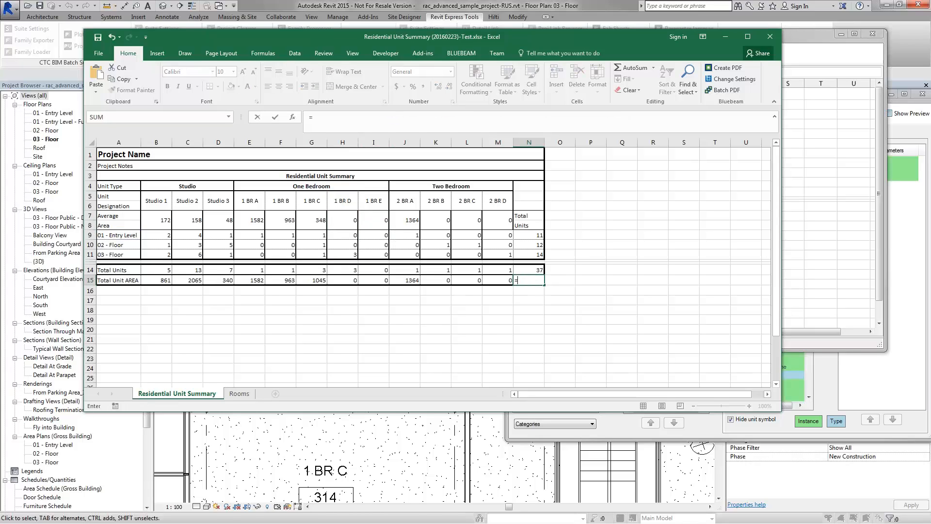
{"action": "type", "text": "sum()"}
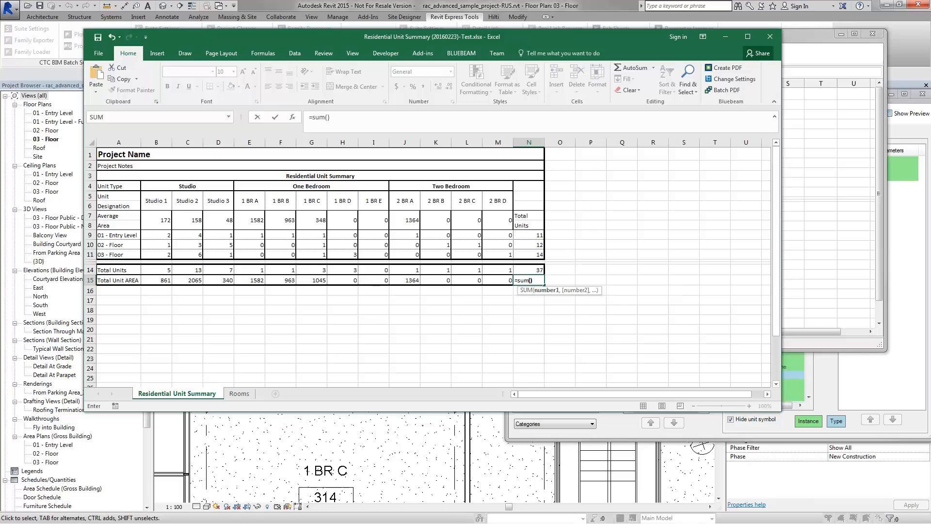
{"action": "left_click", "coordinate": [530, 281]}
{"action": "left_click_drag", "start_coordinate": [160, 281], "coordinate": [488, 279]}
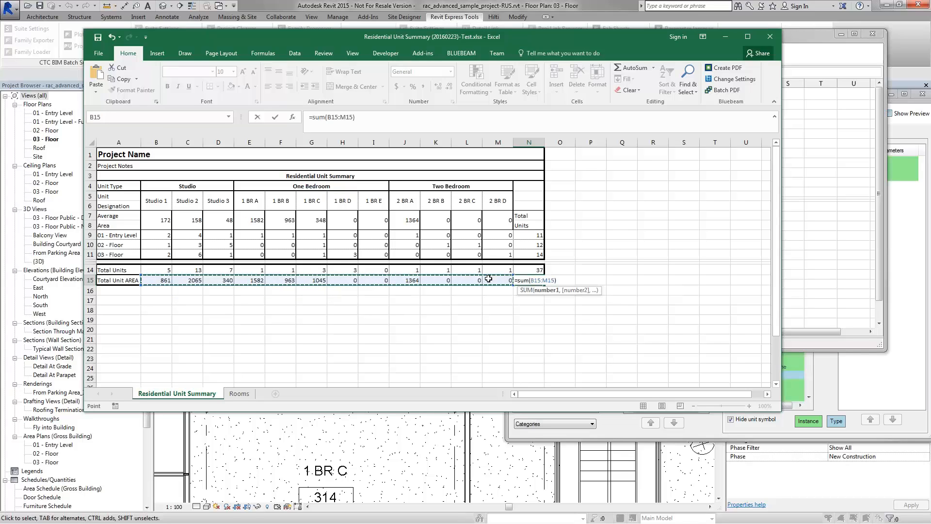
{"action": "key", "text": "Return"}
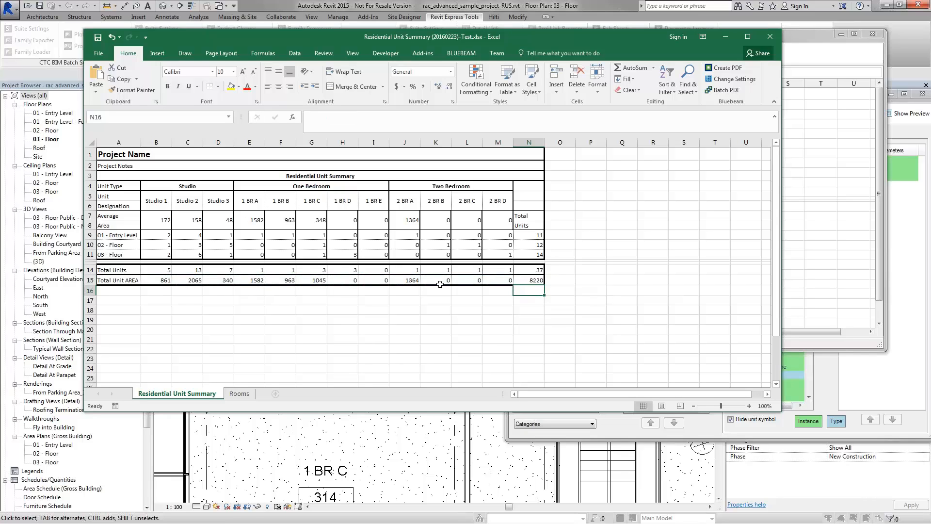
{"action": "left_click", "coordinate": [533, 281]}
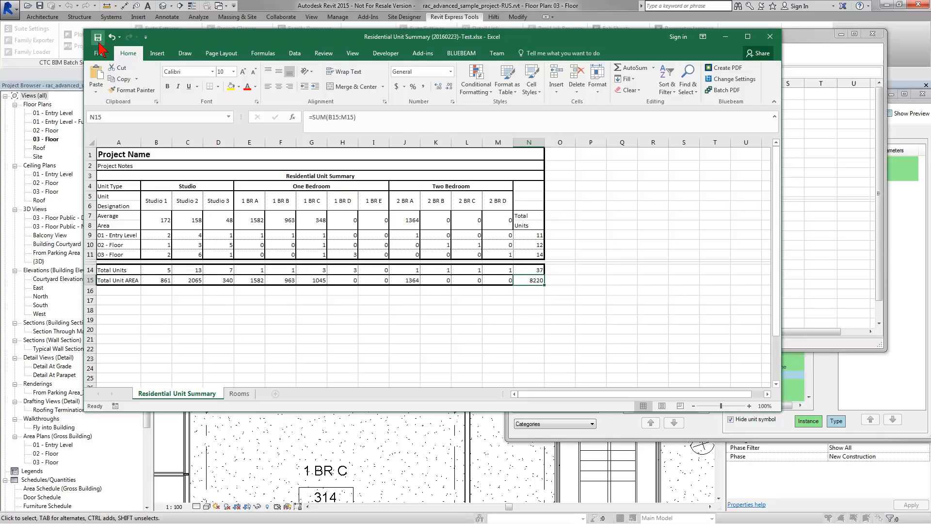
Step: Unprotect the Rooms sheet
{"action": "left_click", "coordinate": [239, 393]}
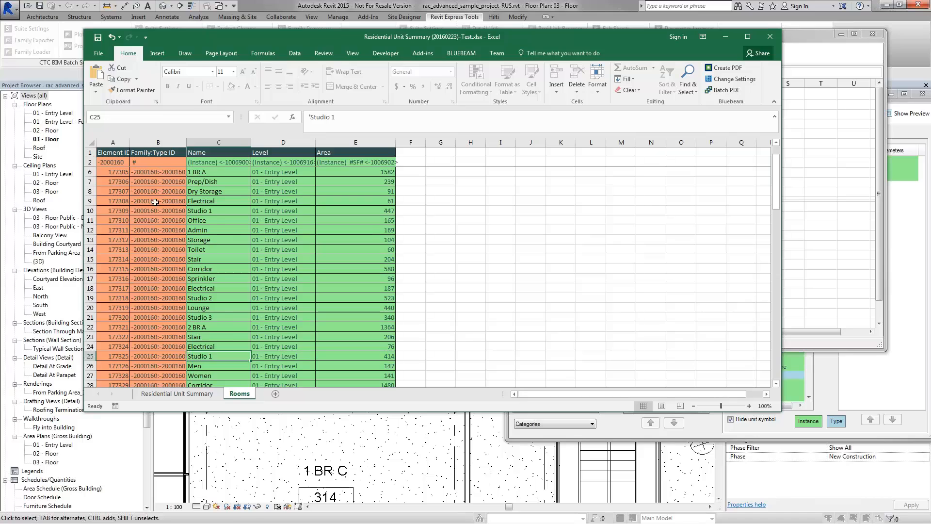
{"action": "scroll", "coordinate": [155, 203], "scroll_direction": "up", "scroll_amount": 1}
{"action": "left_click", "coordinate": [89, 191]}
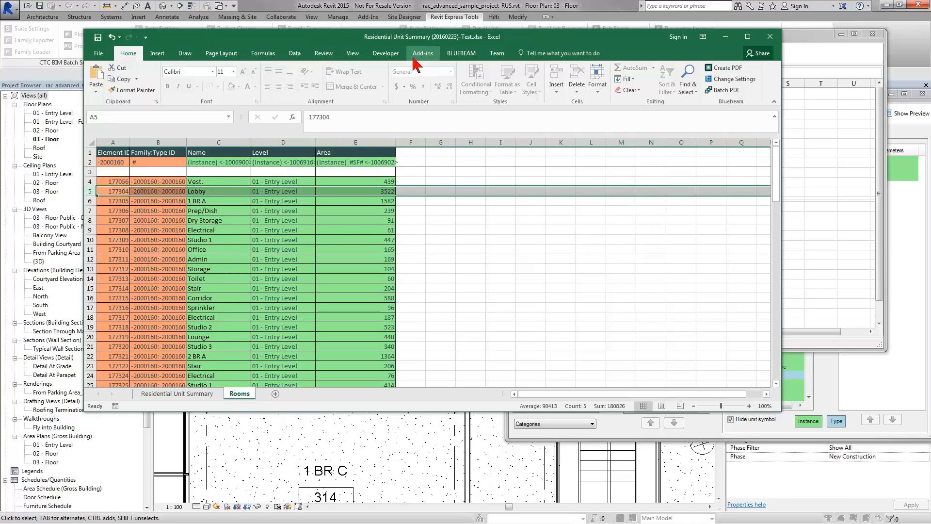
{"action": "left_click", "coordinate": [323, 54]}
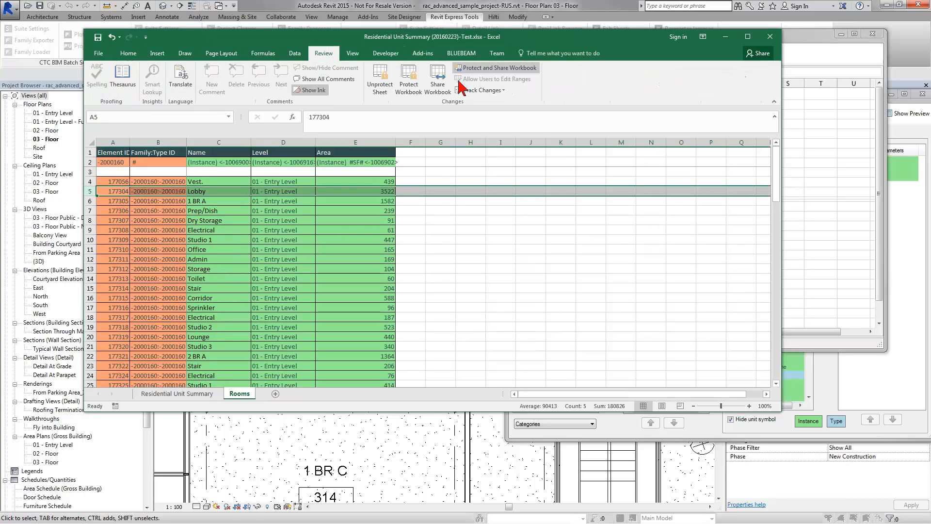
{"action": "left_click", "coordinate": [379, 82]}
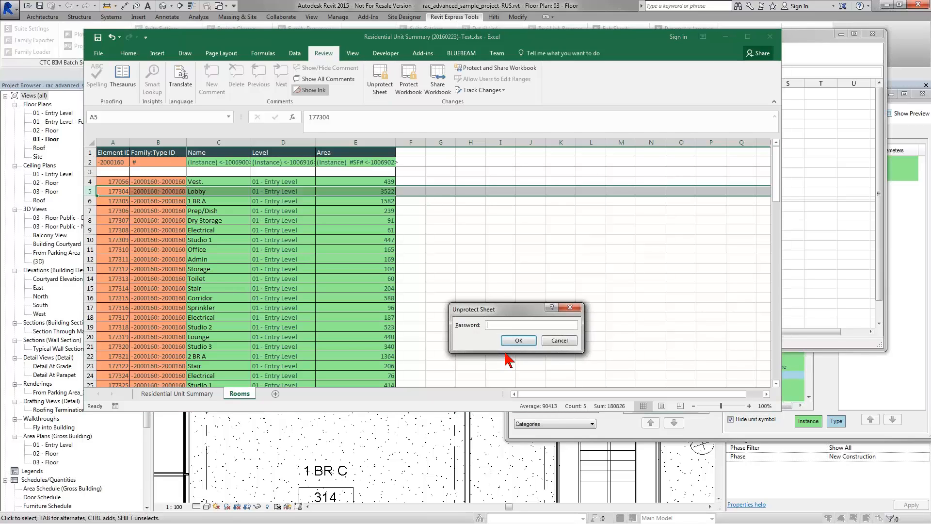
{"action": "left_click", "coordinate": [517, 341]}
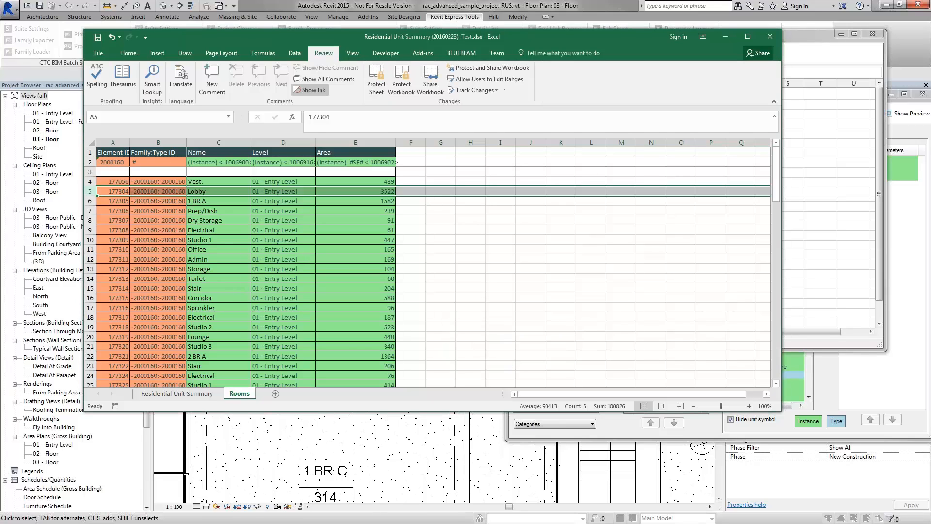
Step: Delete the Rooms sheet's room data rows 5 to 94
{"action": "scroll", "coordinate": [138, 220], "scroll_direction": "down", "scroll_amount": 20}
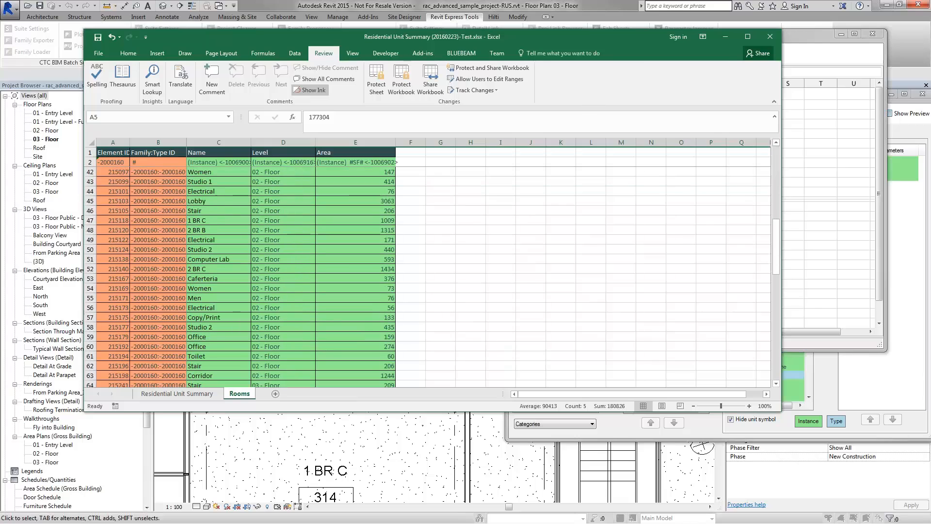
{"action": "scroll", "coordinate": [87, 298], "scroll_direction": "up", "scroll_amount": 3}
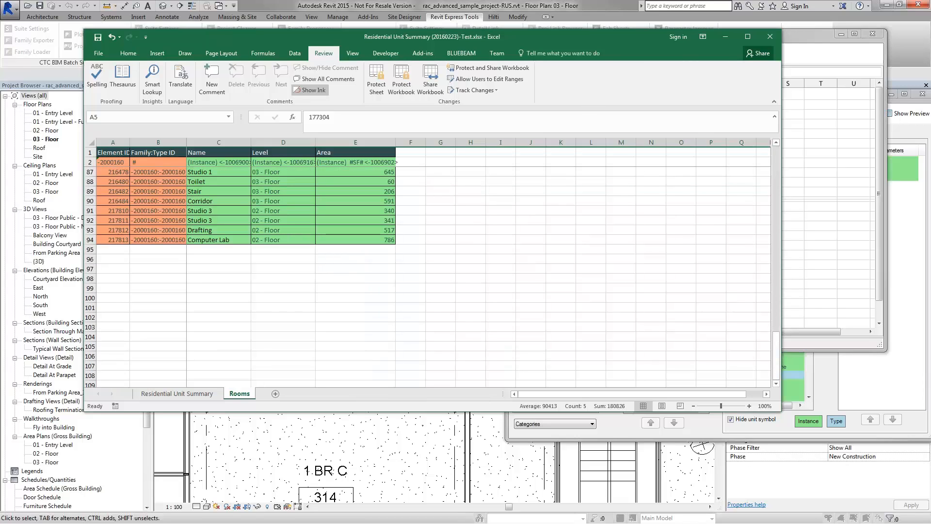
{"action": "left_click", "coordinate": [89, 240], "text": "shift"}
{"action": "right_click", "coordinate": [89, 239]}
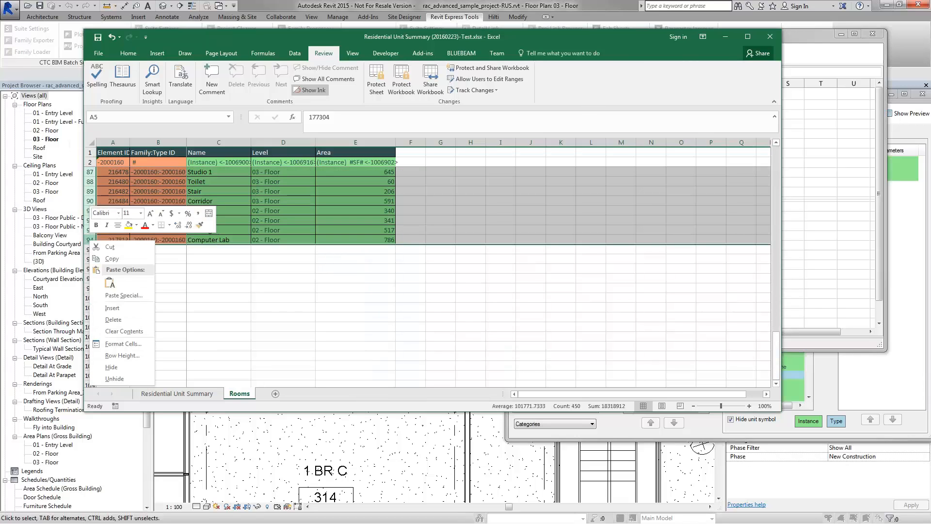
{"action": "left_click", "coordinate": [126, 320]}
Step: Clear the contents of A4:E4 and return to the Residential Unit Summary sheet
{"action": "left_click_drag", "start_coordinate": [112, 182], "coordinate": [351, 180]}
{"action": "right_click", "coordinate": [351, 178]}
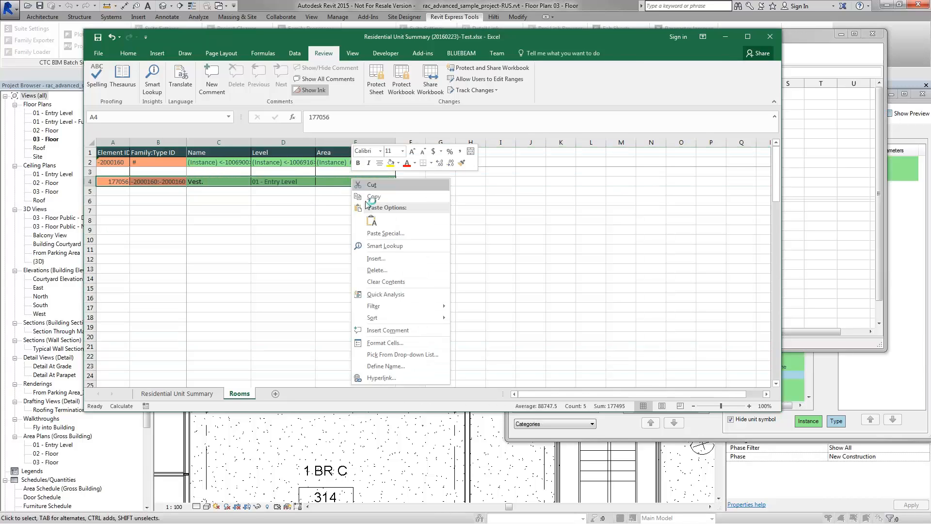
{"action": "left_click", "coordinate": [386, 282]}
{"action": "left_click", "coordinate": [223, 181]}
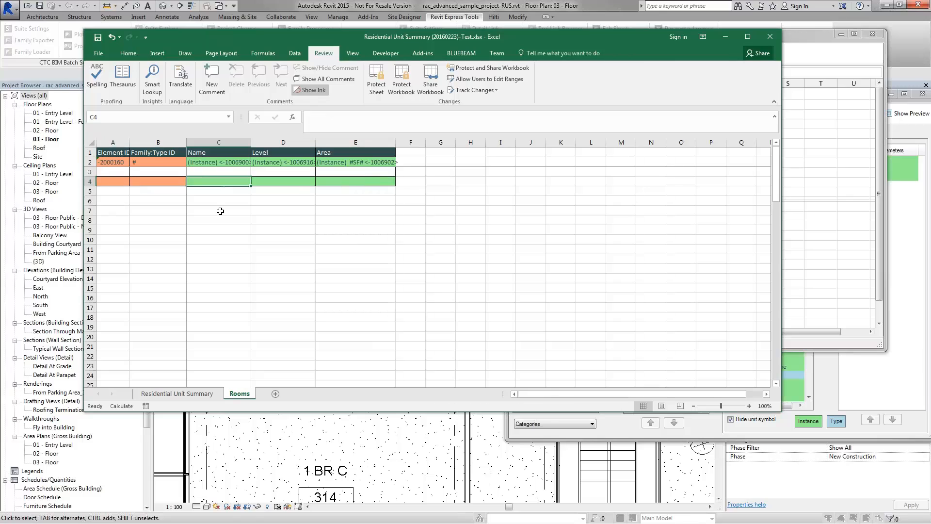
{"action": "left_click", "coordinate": [310, 318]}
{"action": "left_click", "coordinate": [311, 325]}
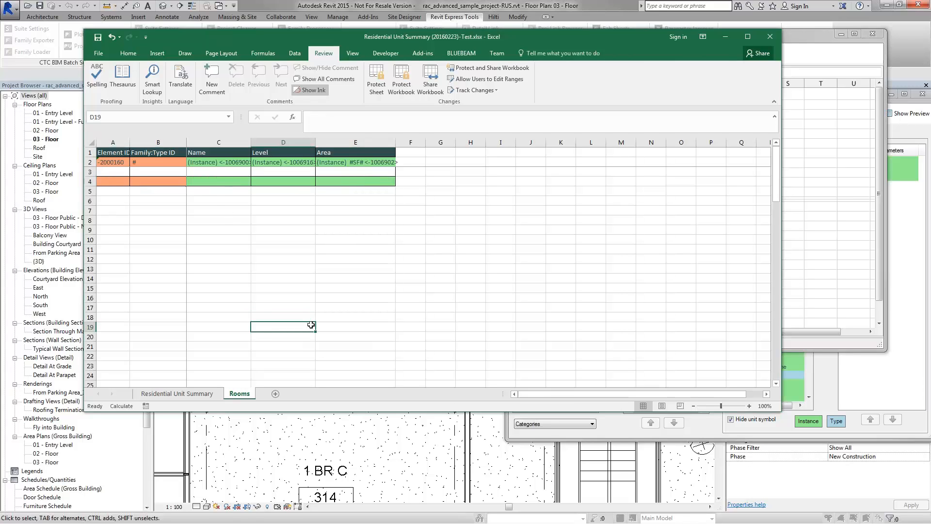
{"action": "left_click", "coordinate": [215, 183]}
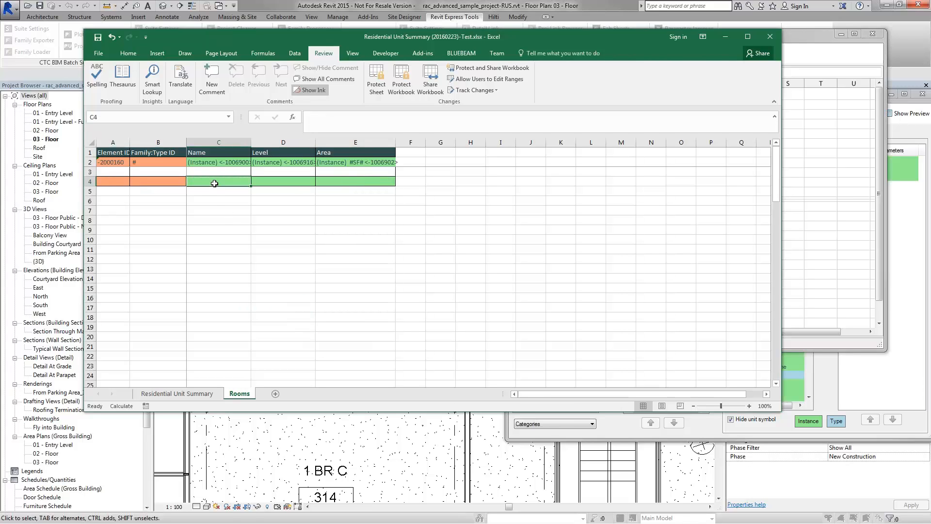
{"action": "left_click", "coordinate": [208, 394]}
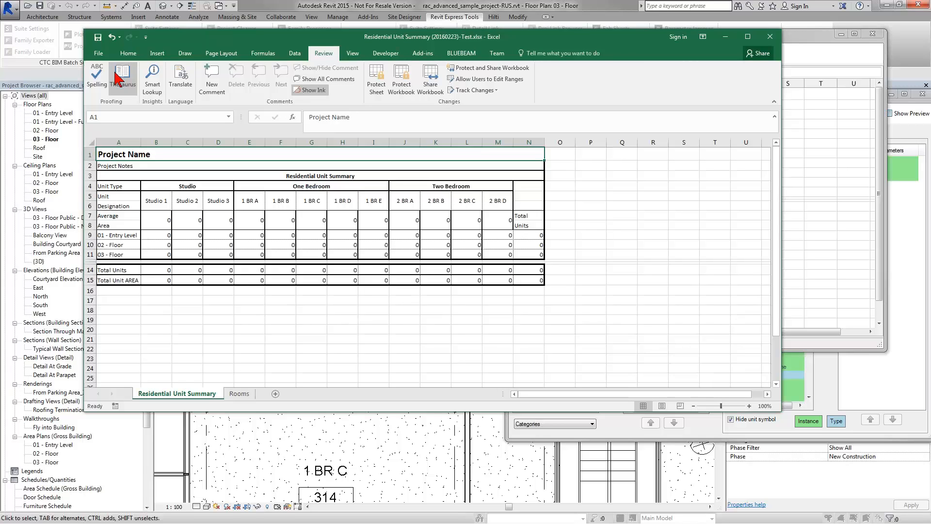
Step: Save the workbook over Residential Unit Summary (20160223).xlsx, replacing the existing file, and close Excel
{"action": "left_click", "coordinate": [98, 52]}
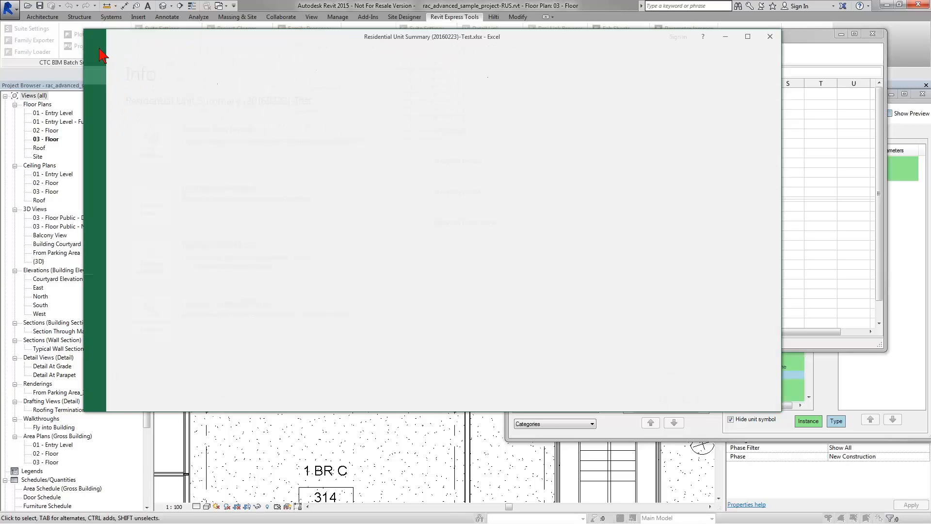
{"action": "left_click", "coordinate": [106, 149]}
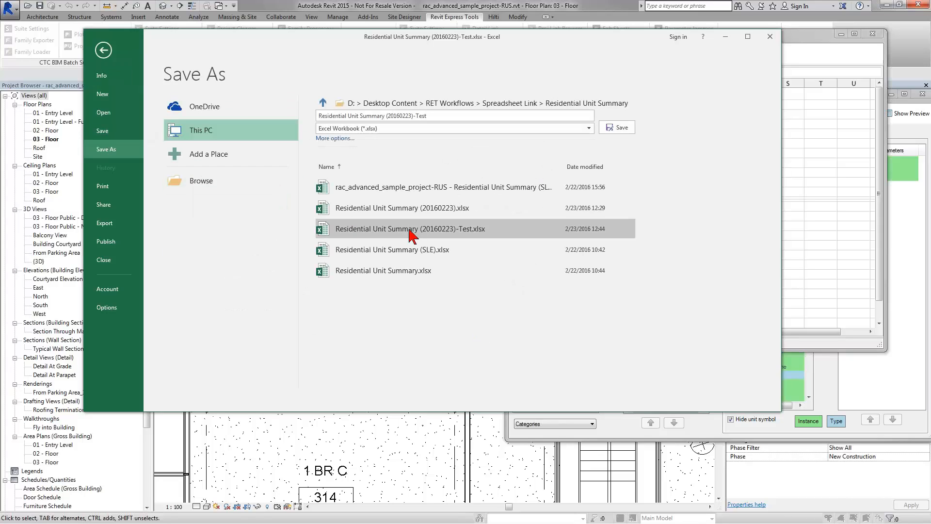
{"action": "left_click", "coordinate": [415, 209]}
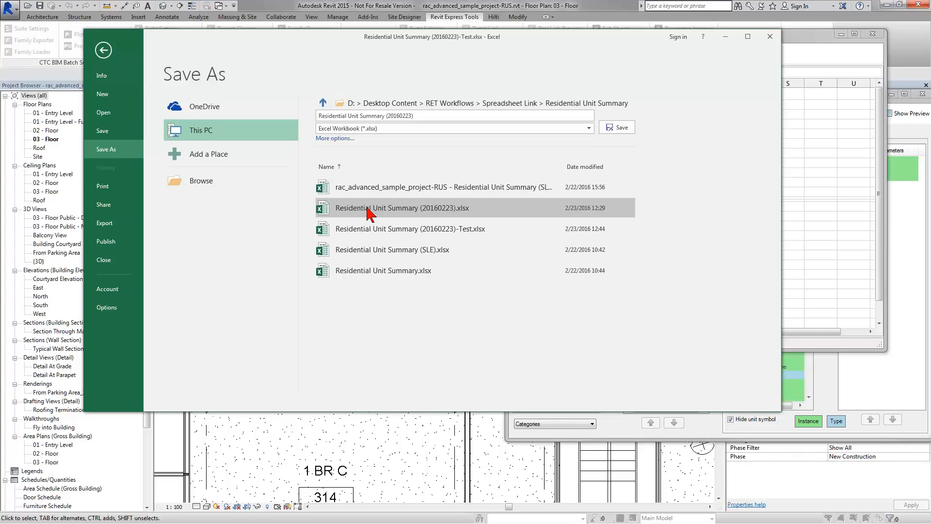
{"action": "left_click", "coordinate": [614, 126]}
{"action": "left_click", "coordinate": [507, 302]}
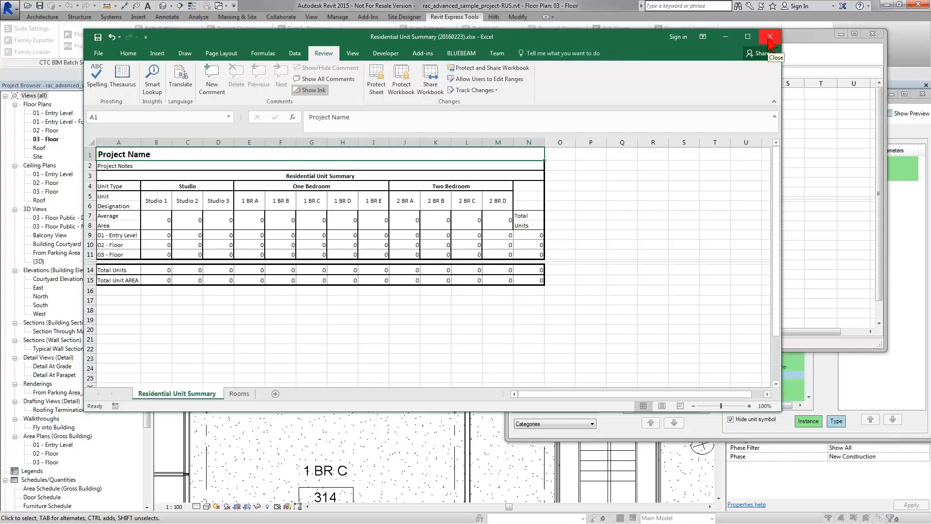
{"action": "left_click", "coordinate": [770, 41]}
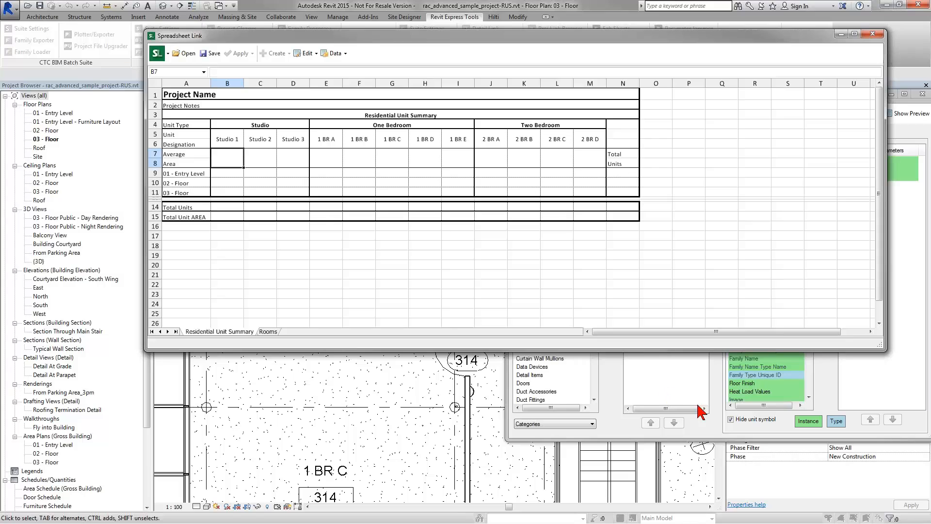
Step: Load Residential Unit Summary (20160223).slsettings from file, clearing old settings and overwriting the Rooms worksheet
{"action": "left_click", "coordinate": [719, 415]}
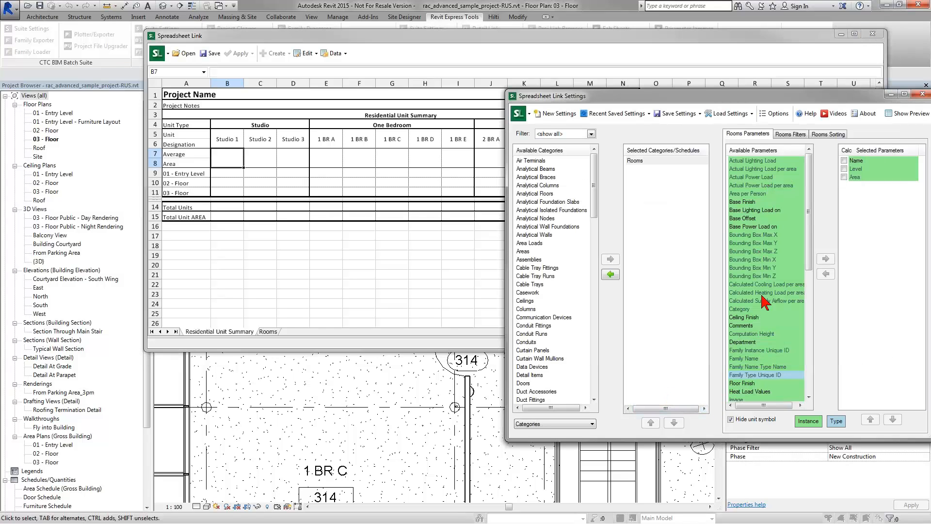
{"action": "left_click", "coordinate": [730, 113]}
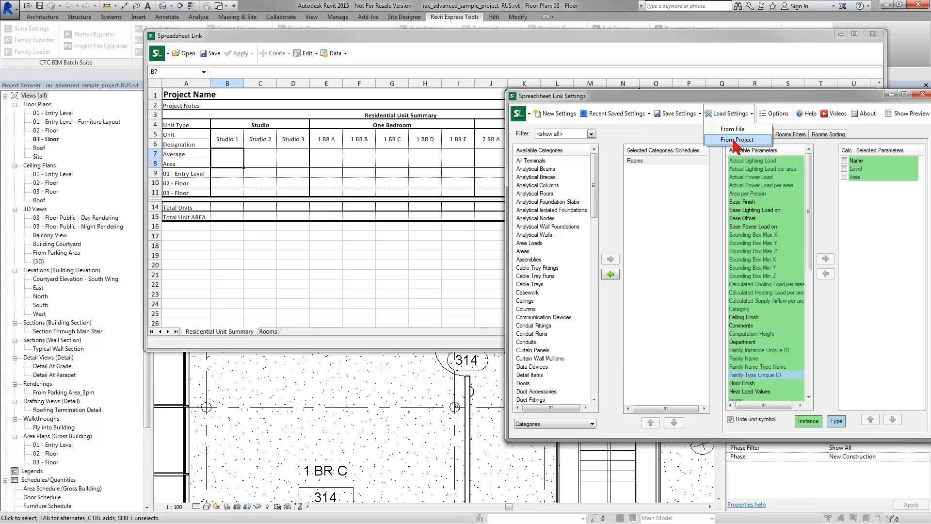
{"action": "left_click", "coordinate": [735, 140]}
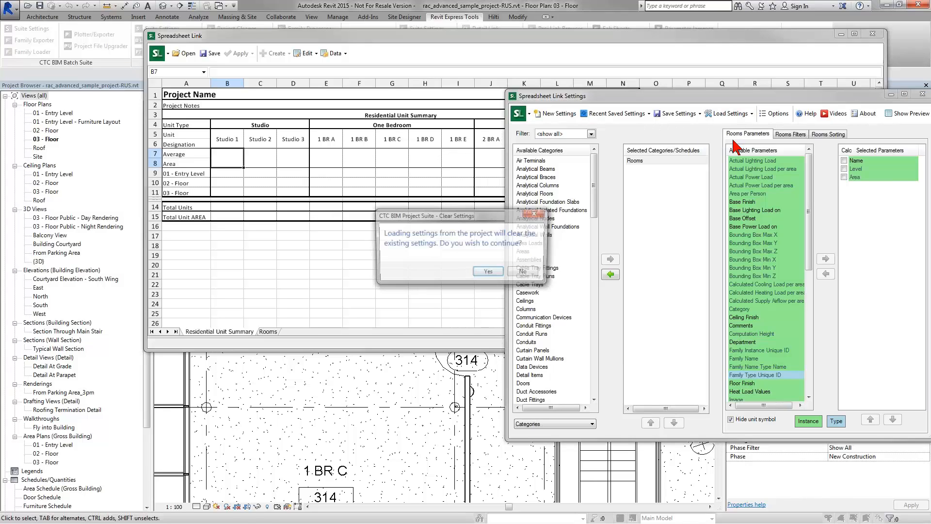
{"action": "key", "text": "Return"}
{"action": "left_click", "coordinate": [736, 119]}
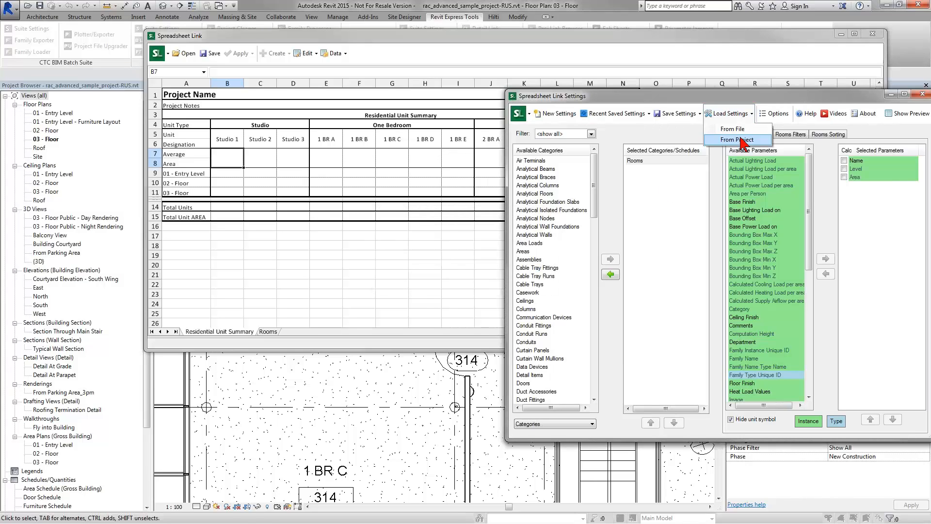
{"action": "left_click", "coordinate": [736, 129]}
{"action": "left_click", "coordinate": [488, 272]}
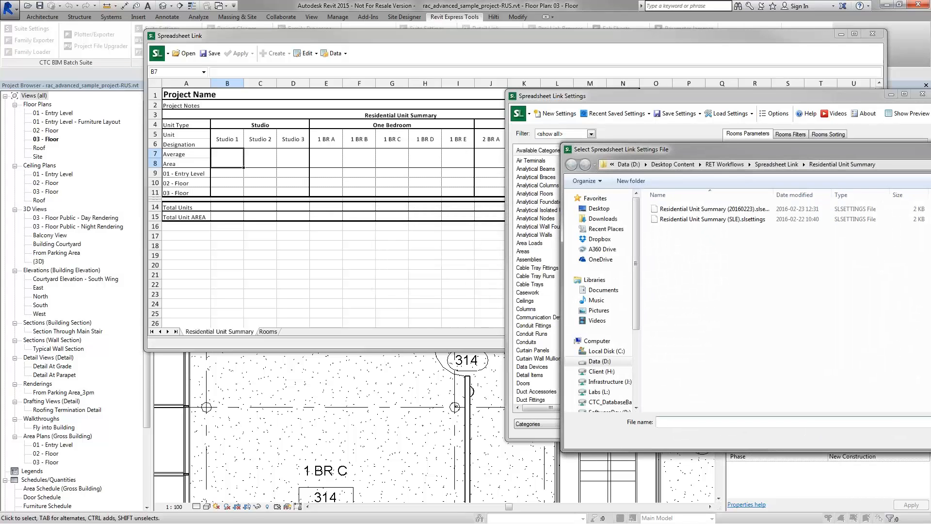
{"action": "left_click", "coordinate": [711, 209]}
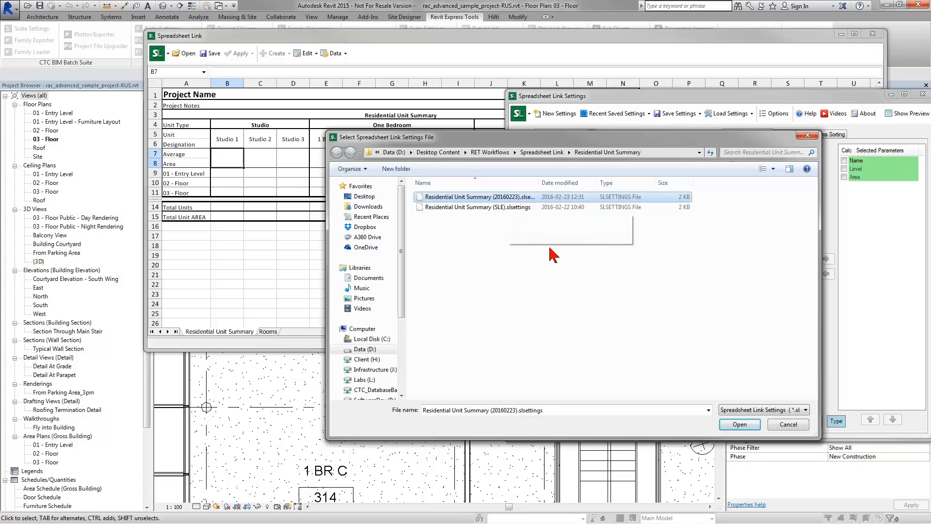
{"action": "left_click", "coordinate": [740, 424]}
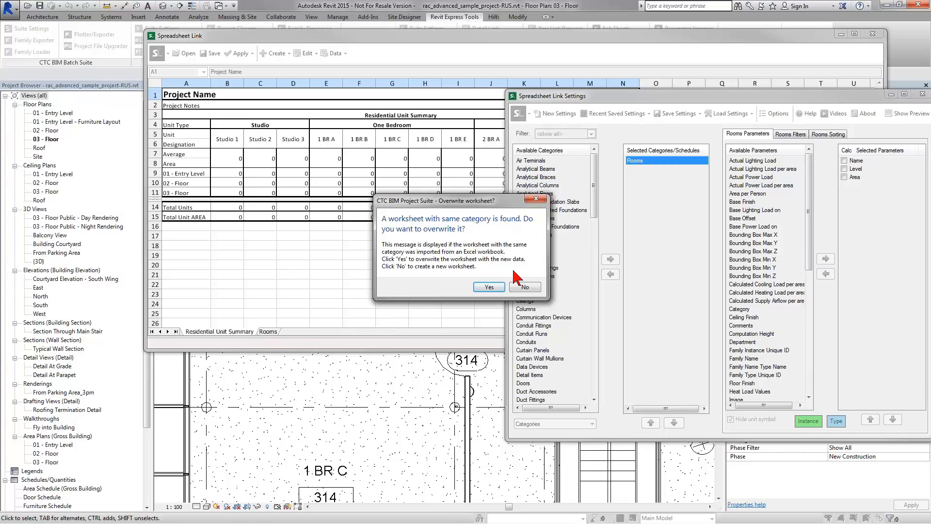
{"action": "left_click", "coordinate": [498, 288]}
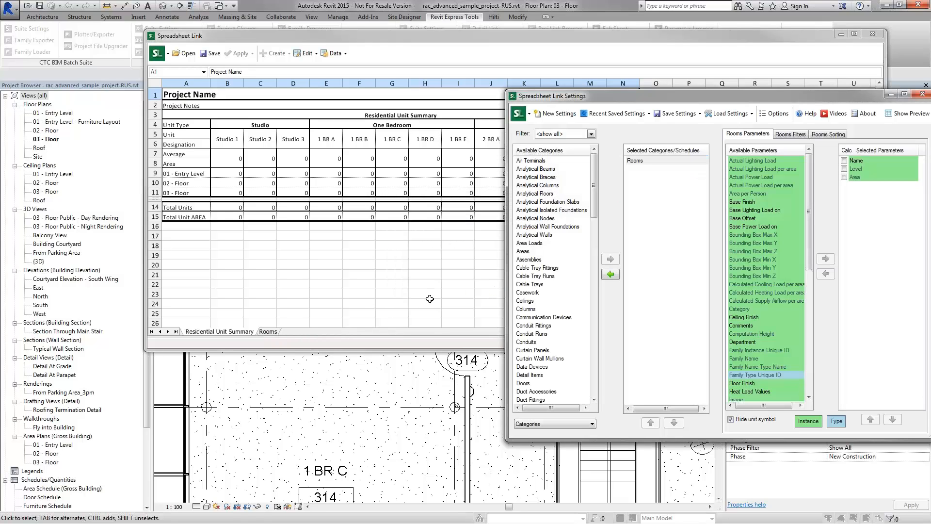
Step: Review the reloaded sheets and B15's SUMPRODUCT formula, with totals of 37 units and 8220 area
{"action": "left_click", "coordinate": [275, 334]}
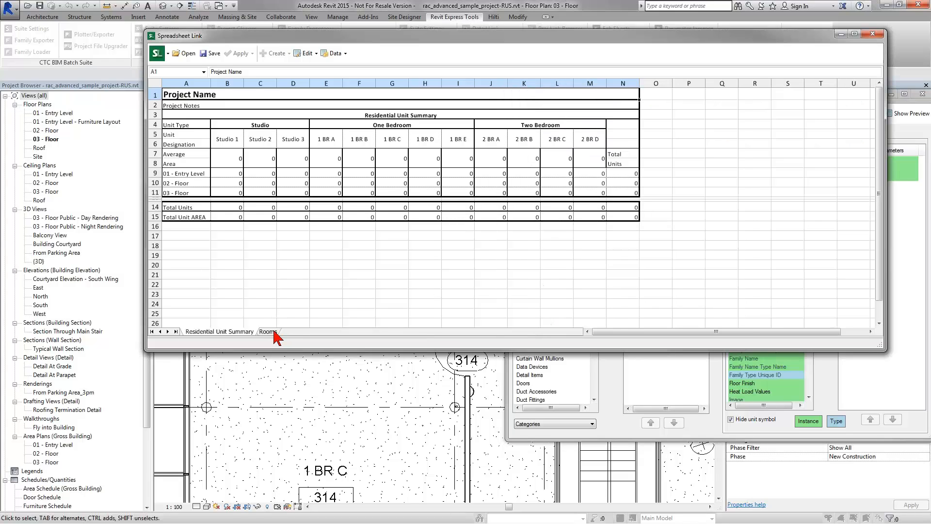
{"action": "left_click", "coordinate": [225, 334]}
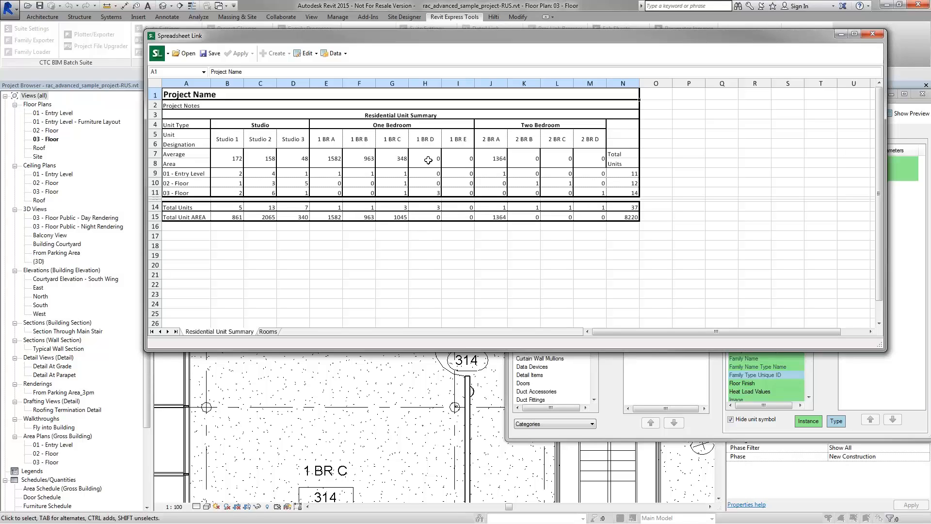
{"action": "left_click", "coordinate": [236, 217]}
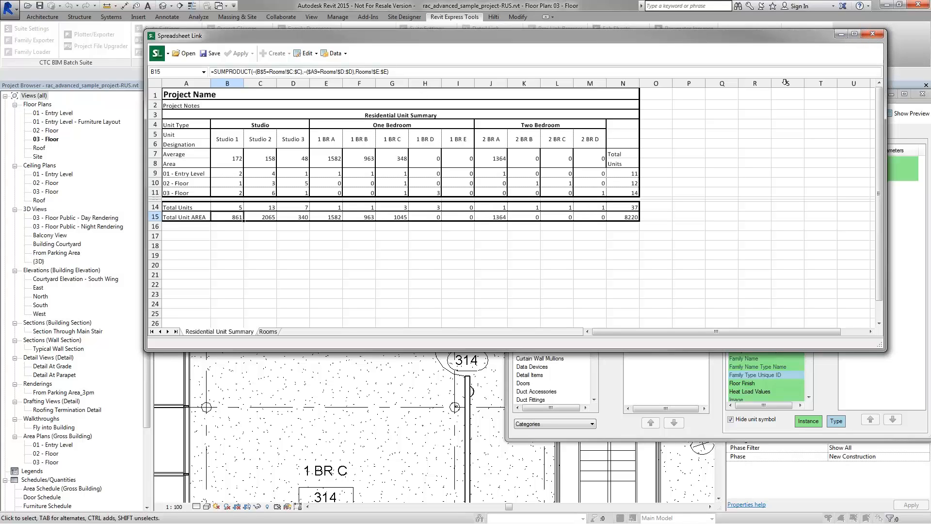
Step: Close the linked Residential Unit Summary workbook window to get back to Spreadsheet Link Settings
{"action": "left_click_drag", "start_coordinate": [782, 39], "coordinate": [753, 42]}
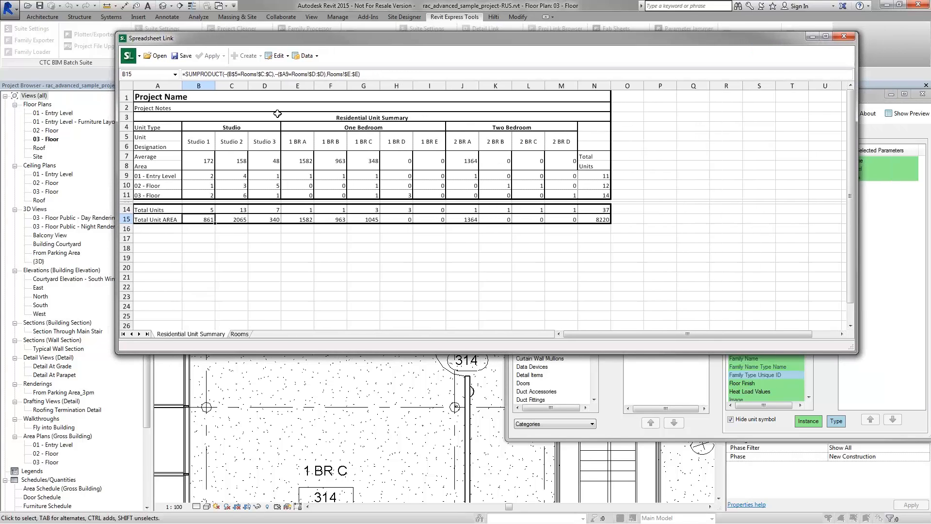
{"action": "left_click", "coordinate": [849, 39]}
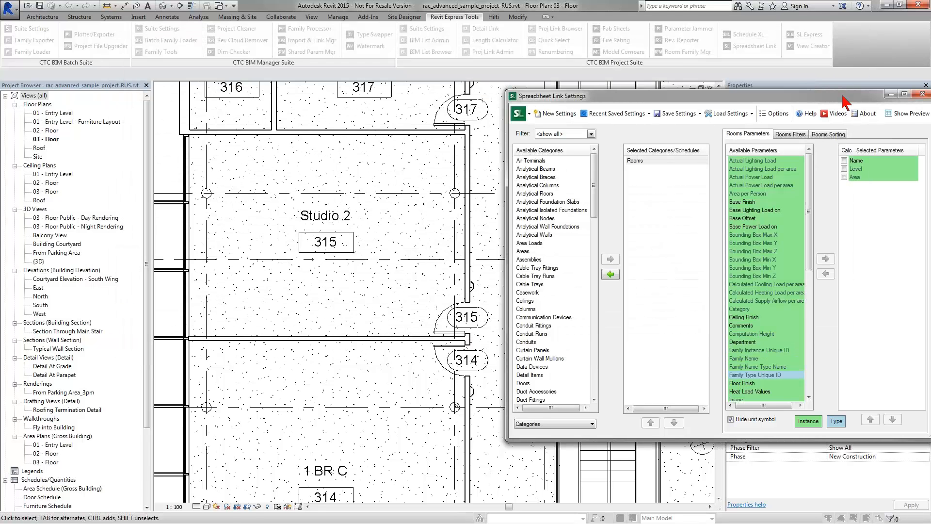
Step: Load Residential Unit Summary (SLE).slsettings from file, clearing settings and overwriting the Rooms worksheet (total 25525)
{"action": "left_click_drag", "start_coordinate": [844, 94], "coordinate": [690, 93]}
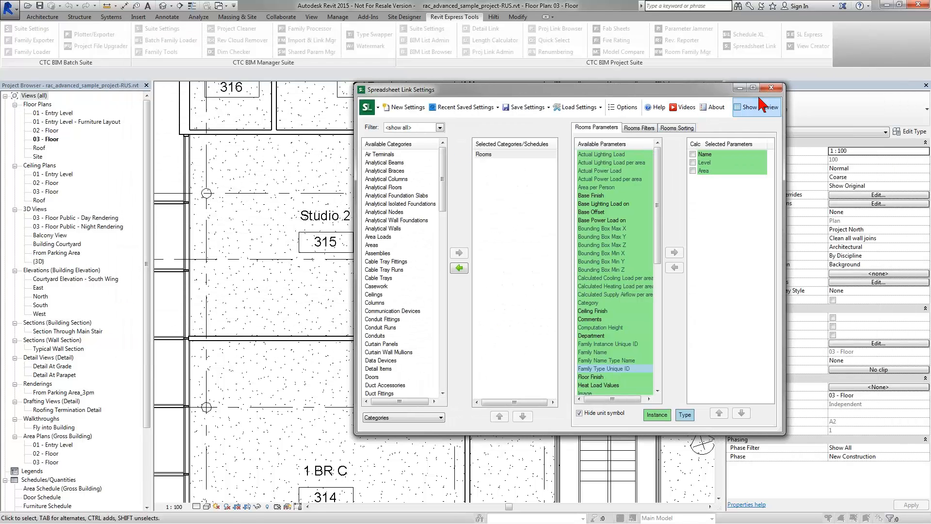
{"action": "left_click", "coordinate": [585, 111]}
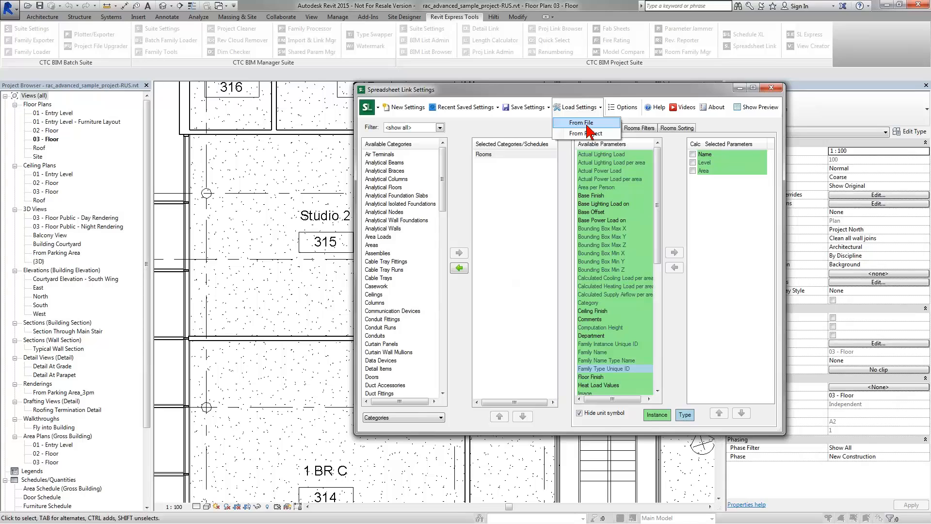
{"action": "left_click", "coordinate": [591, 130]}
{"action": "left_click", "coordinate": [489, 271]}
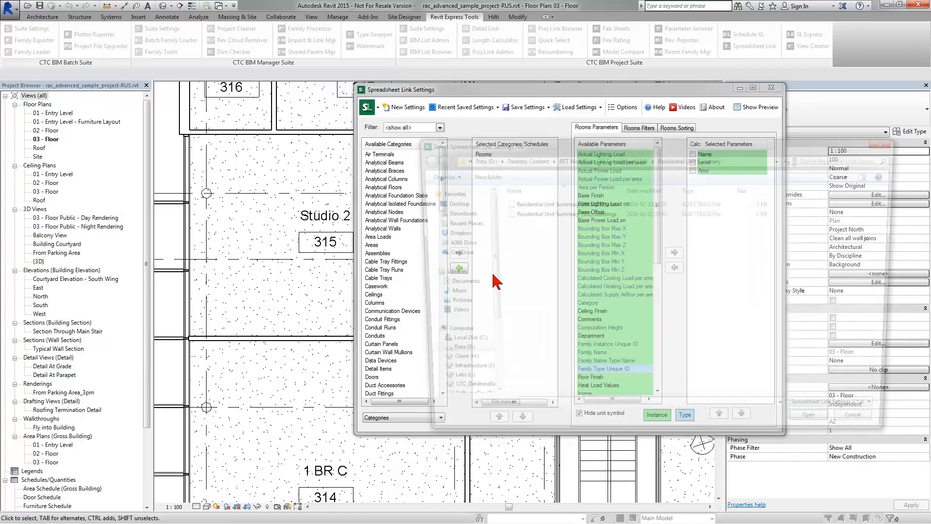
{"action": "left_click", "coordinate": [566, 213]}
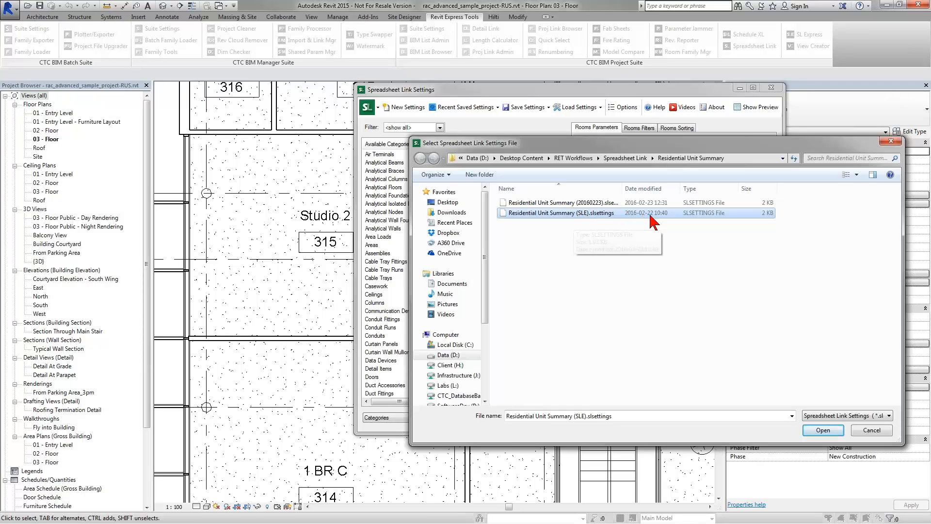
{"action": "double_click", "coordinate": [567, 219]}
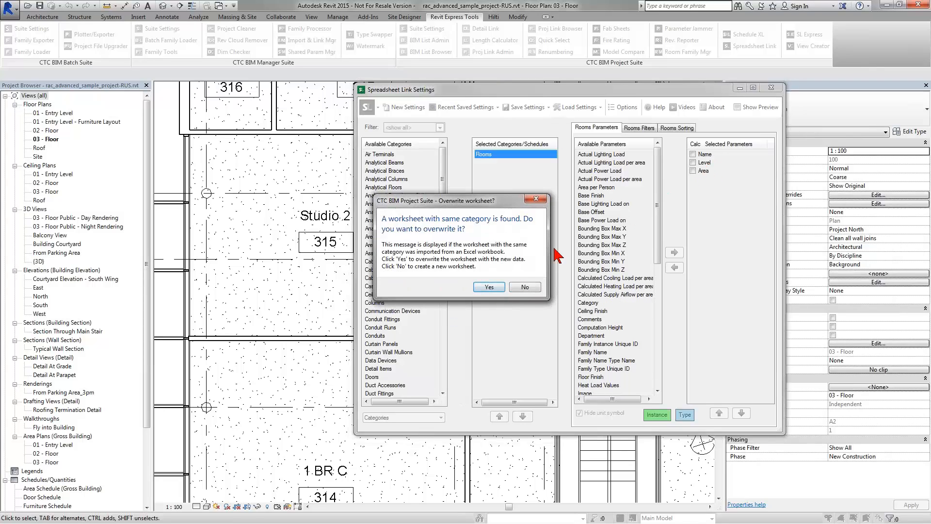
{"action": "left_click", "coordinate": [489, 286]}
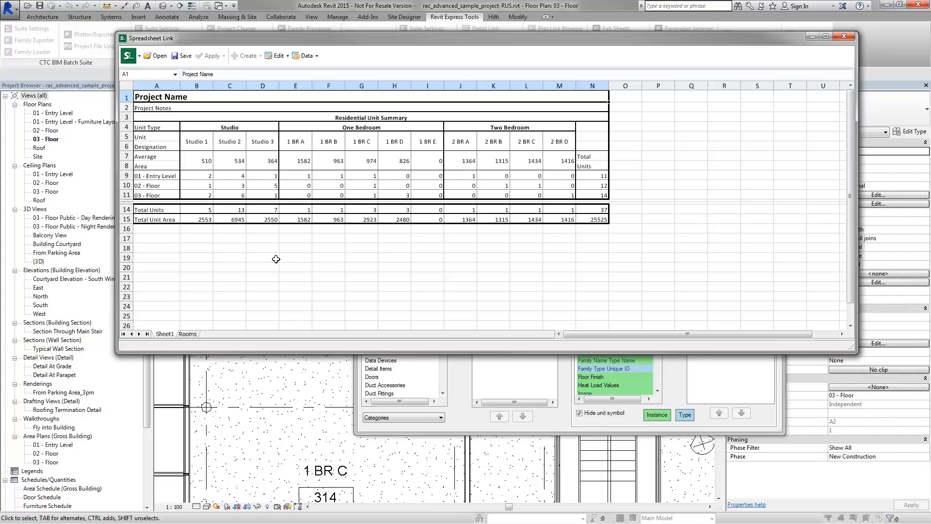
Step: Save the refreshed summary as a new .xlsx with the file name date changed to 02-23-2016
{"action": "left_click", "coordinate": [177, 60]}
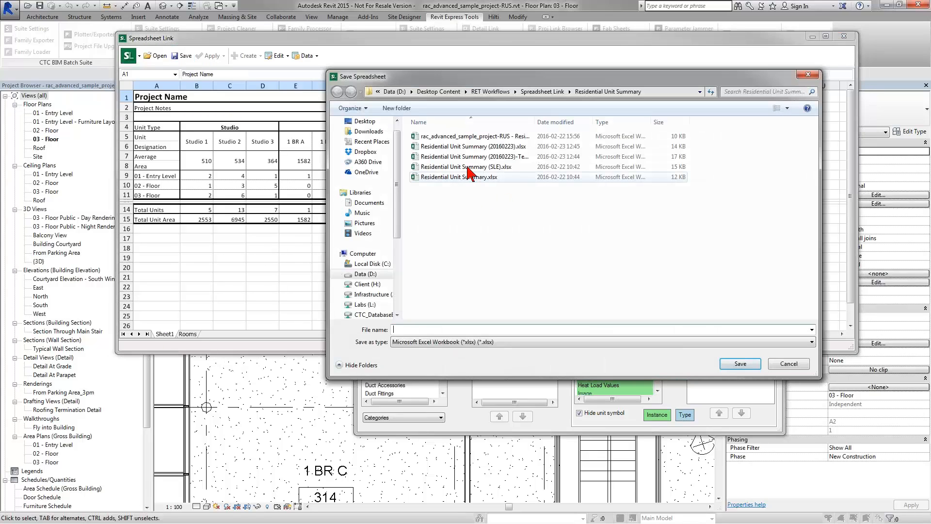
{"action": "left_click", "coordinate": [480, 136]}
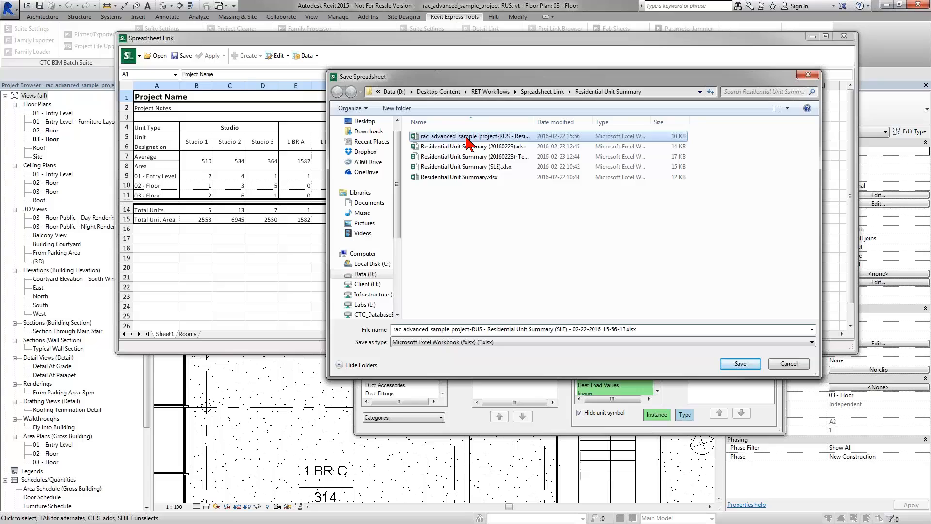
{"action": "double_click", "coordinate": [533, 123]}
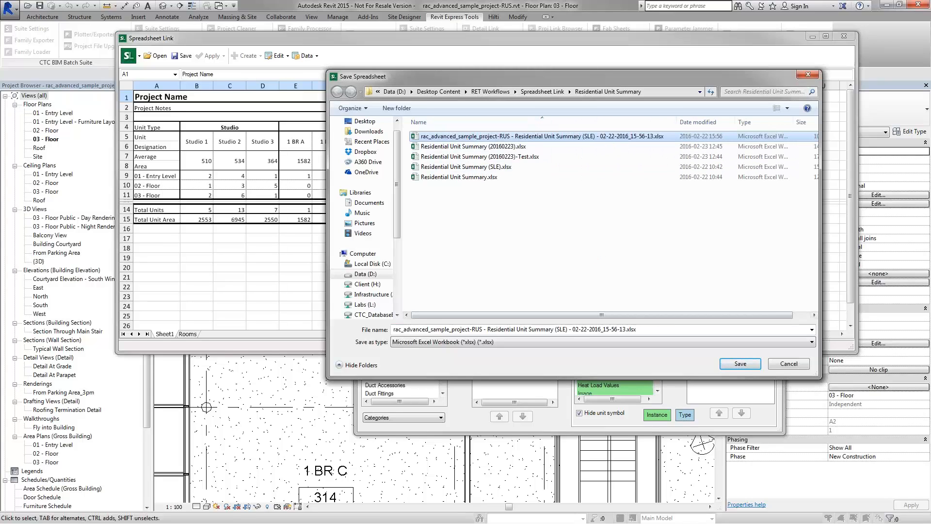
{"action": "left_click", "coordinate": [586, 331]}
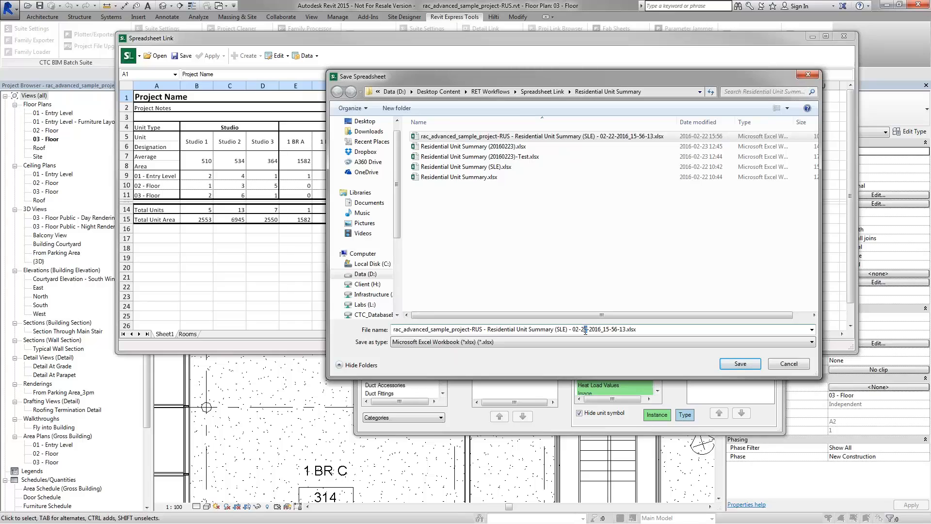
{"action": "key", "text": "BackSpace"}
{"action": "type", "text": "3"}
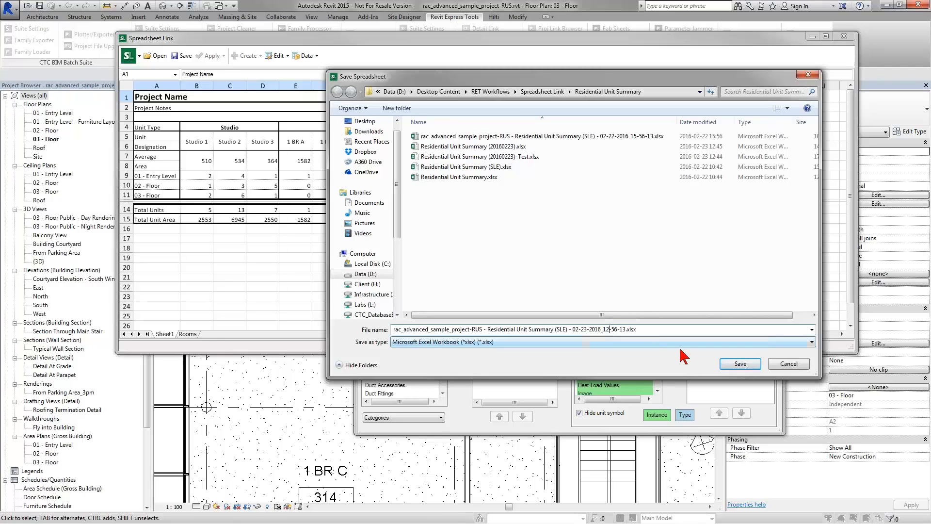
{"action": "left_click", "coordinate": [741, 365]}
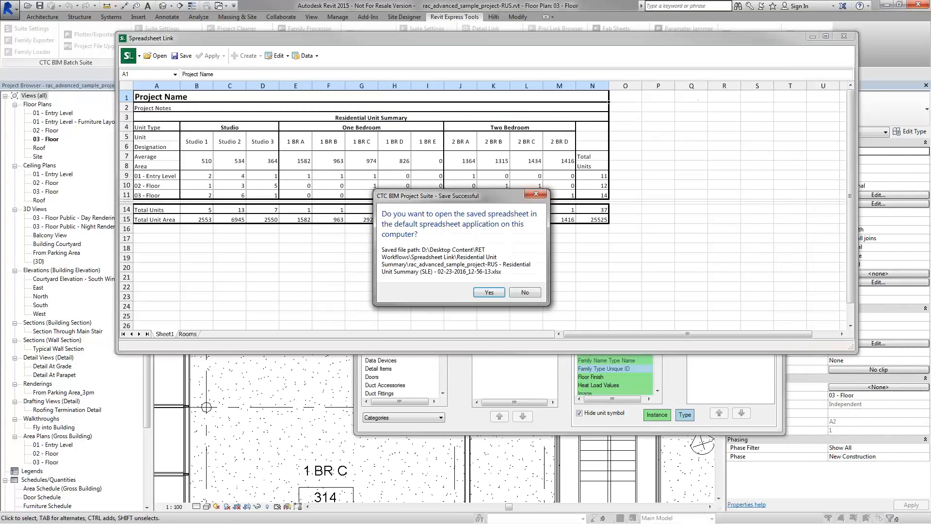
Step: Decline opening the saved file and close Spreadsheet Link Settings without saving the settings
{"action": "left_click", "coordinate": [525, 293]}
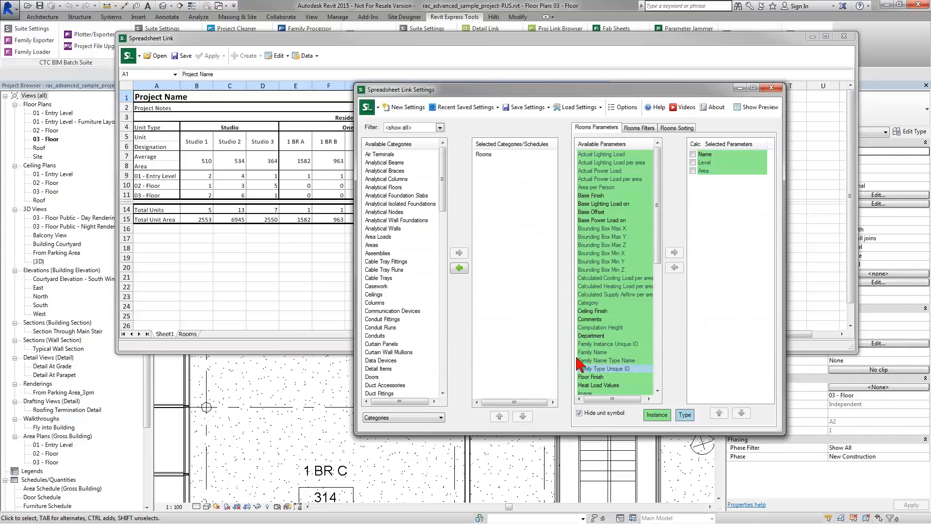
{"action": "left_click", "coordinate": [771, 88]}
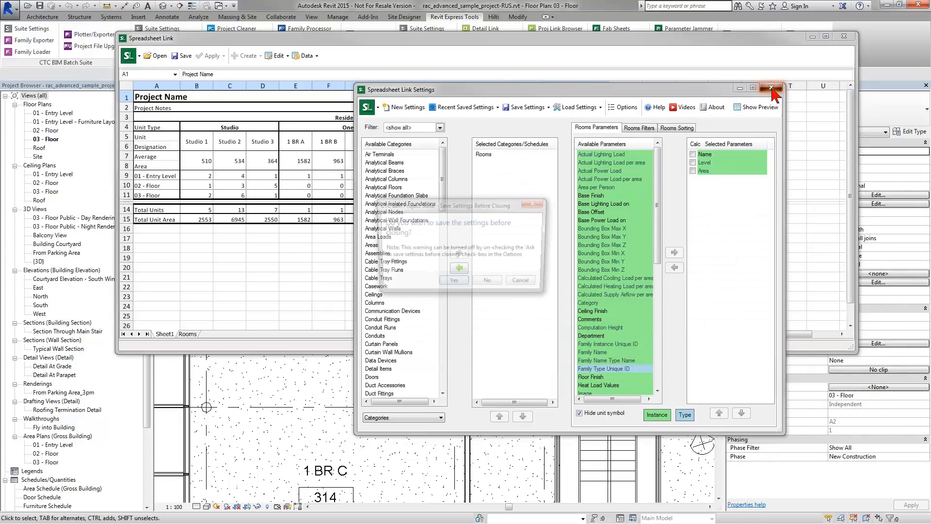
{"action": "left_click", "coordinate": [490, 284]}
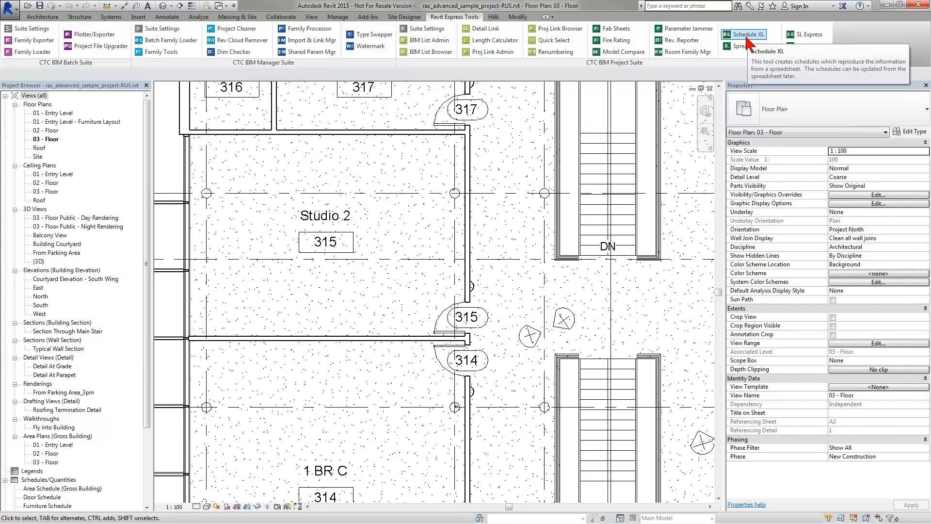
Step: In Schedule XL, load the 02-23-2016 workbook and create a new schedule view named Sheet1
{"action": "left_click", "coordinate": [747, 38]}
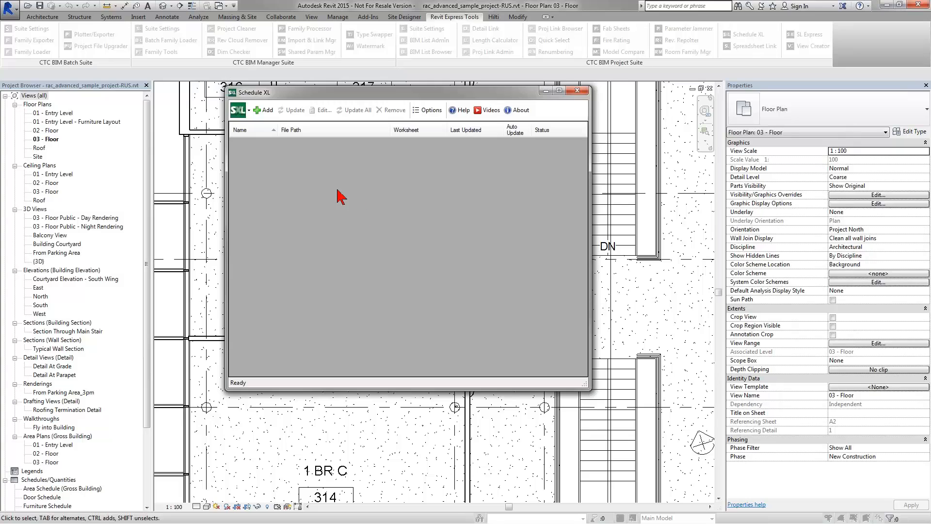
{"action": "left_click", "coordinate": [265, 110]}
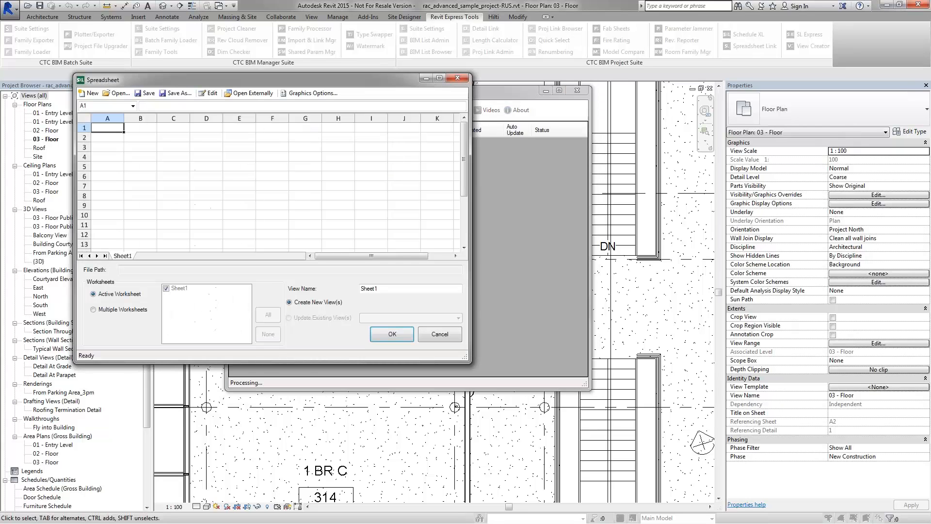
{"action": "left_click", "coordinate": [116, 94]}
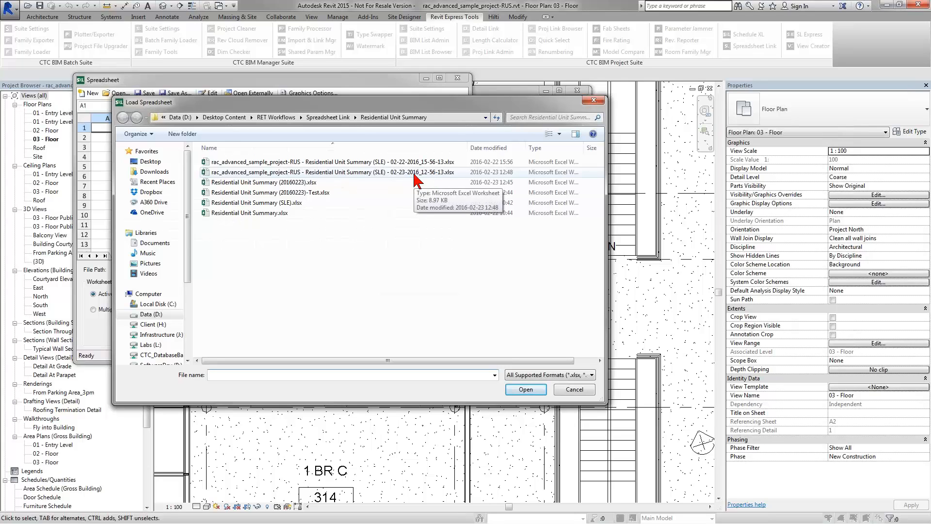
{"action": "left_click", "coordinate": [407, 176]}
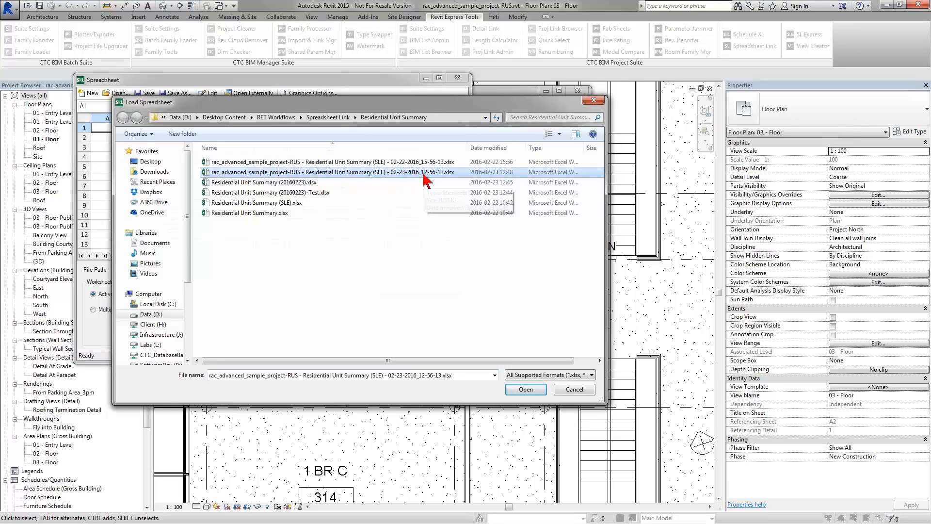
{"action": "double_click", "coordinate": [348, 174]}
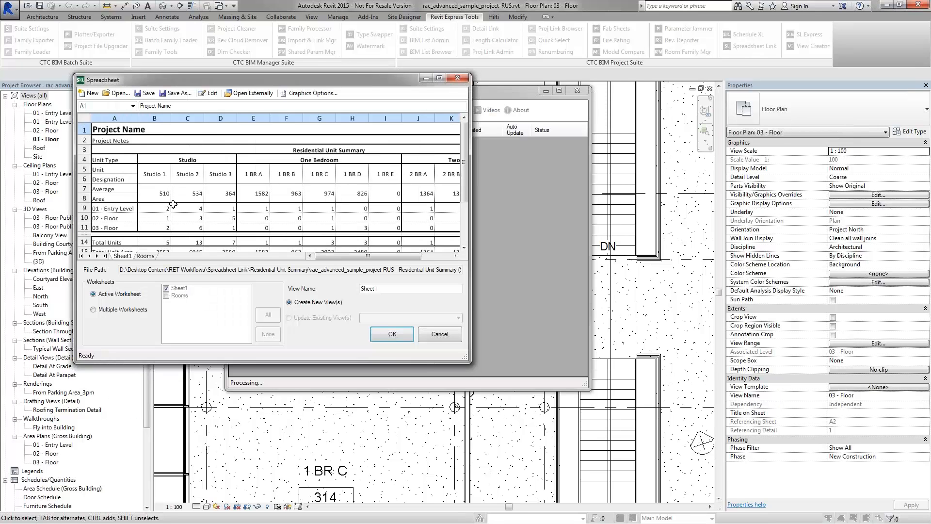
{"action": "double_click", "coordinate": [357, 290]}
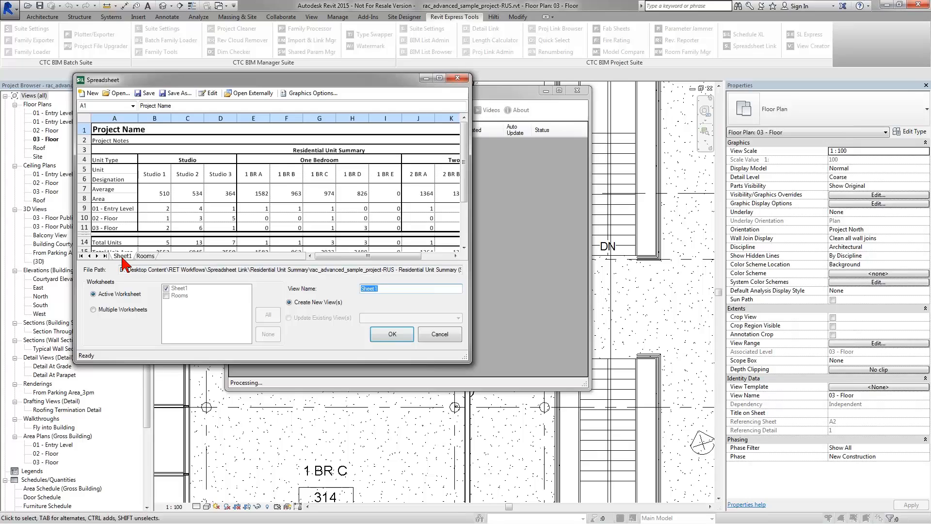
{"action": "left_click", "coordinate": [399, 337]}
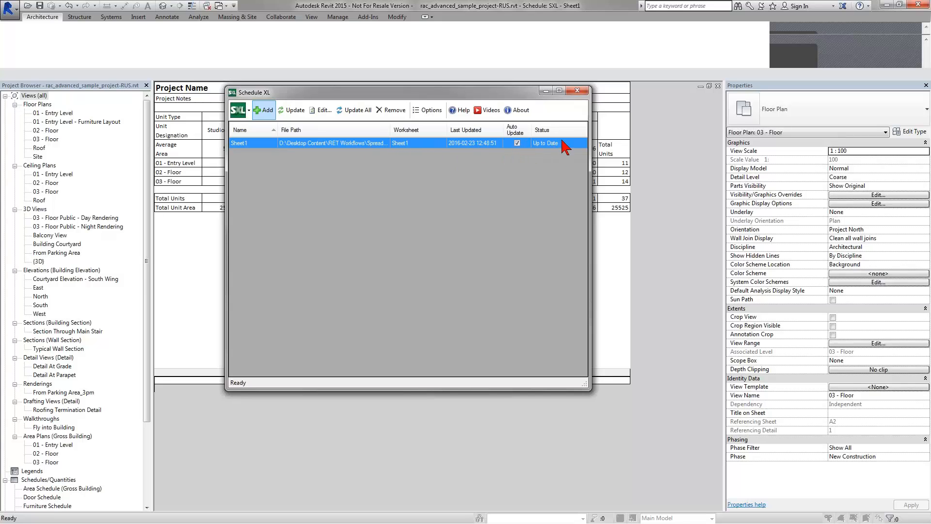
Step: Create a new sheet using the A0 metric titleblock
{"action": "left_click", "coordinate": [577, 91]}
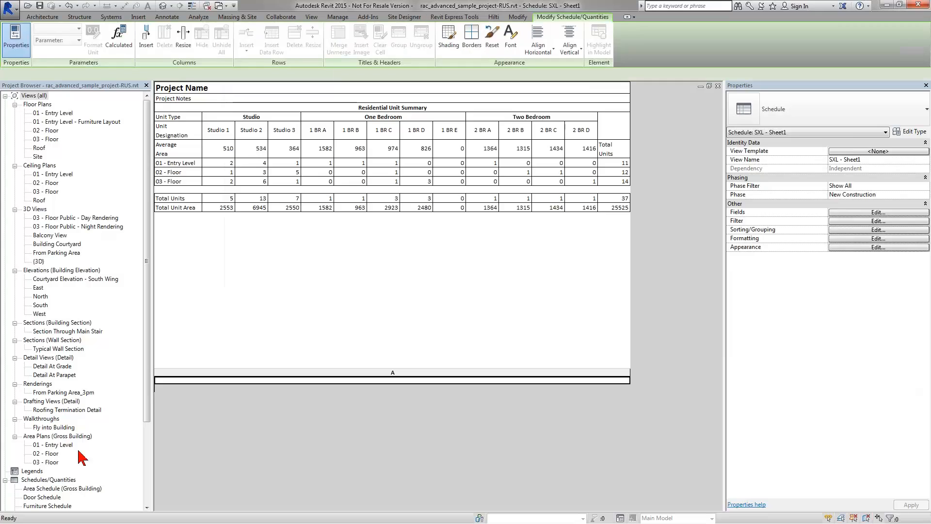
{"action": "left_click_drag", "start_coordinate": [147, 402], "coordinate": [145, 486]}
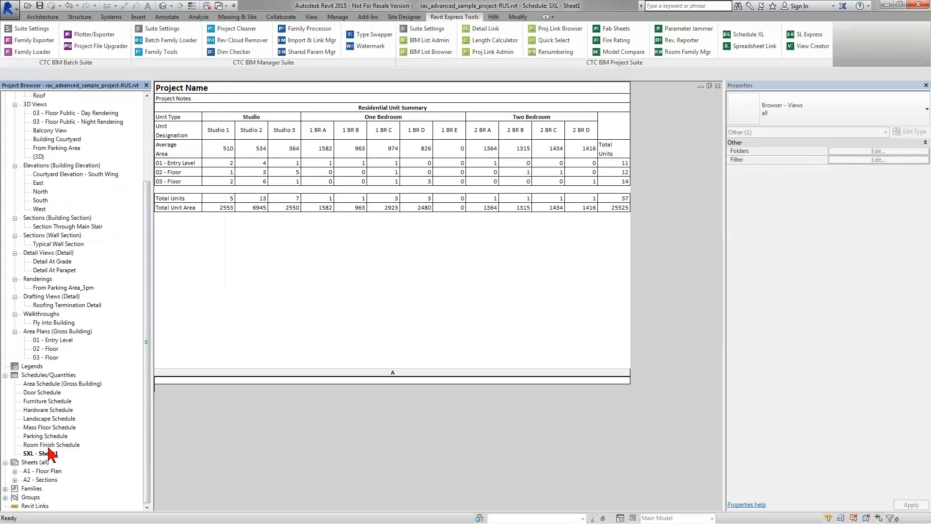
{"action": "right_click", "coordinate": [38, 463]}
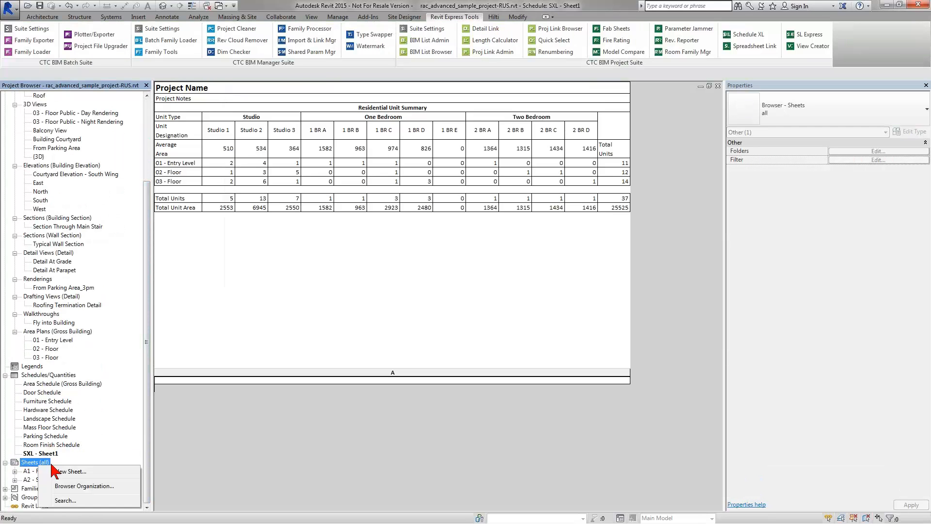
{"action": "left_click", "coordinate": [70, 472]}
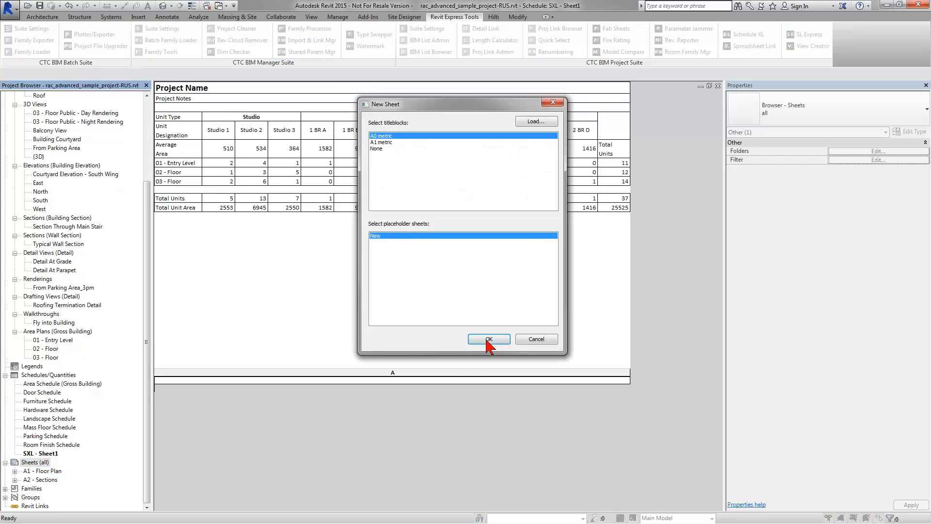
{"action": "left_click", "coordinate": [489, 339]}
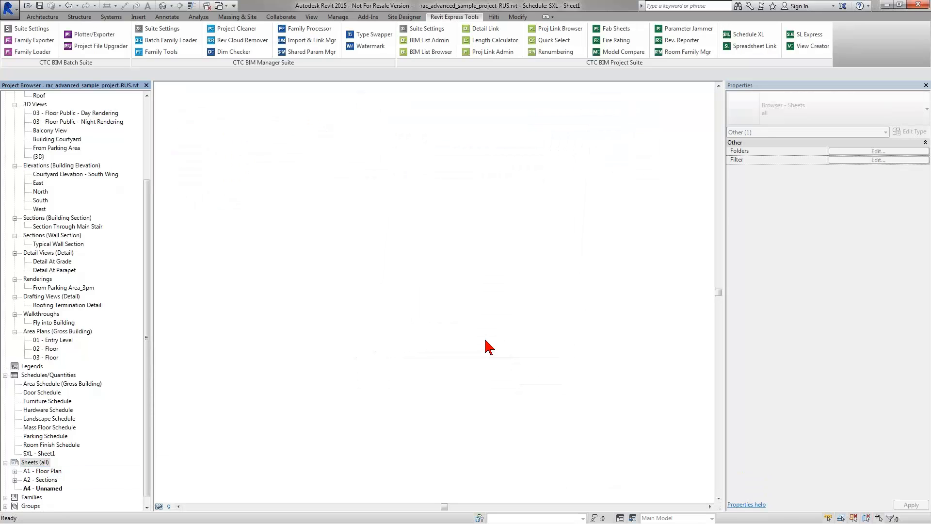
Step: Place the SXL - Sheet1 schedule near the top of the new sheet
{"action": "left_click_drag", "start_coordinate": [41, 453], "coordinate": [558, 173]}
{"action": "left_click", "coordinate": [540, 175]}
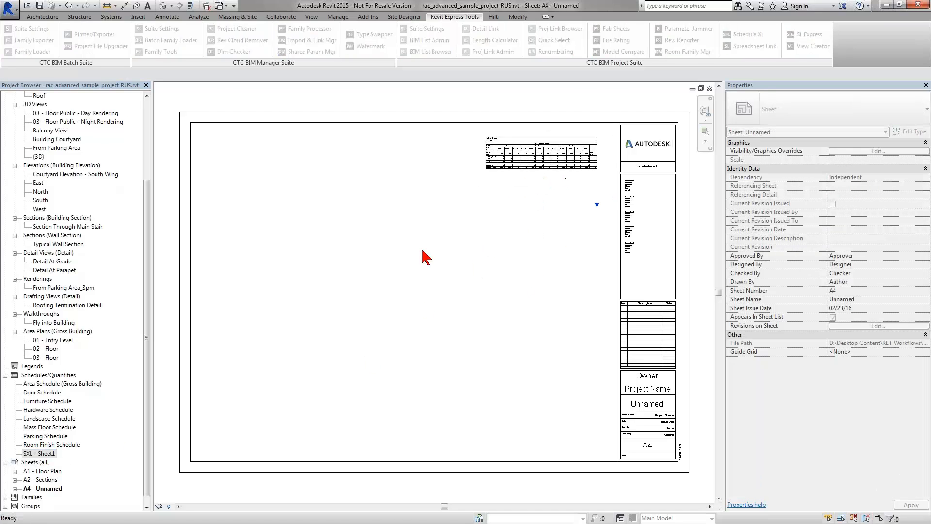
{"action": "scroll", "coordinate": [451, 155], "scroll_direction": "up", "scroll_amount": 5}
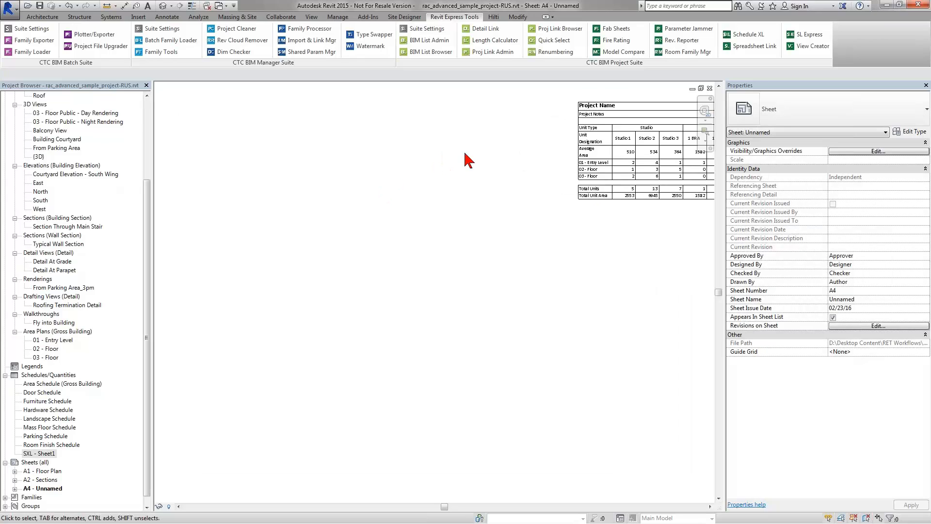
{"action": "left_click_drag", "start_coordinate": [547, 133], "coordinate": [347, 135]}
{"action": "scroll", "coordinate": [353, 128], "scroll_direction": "up", "scroll_amount": 1}
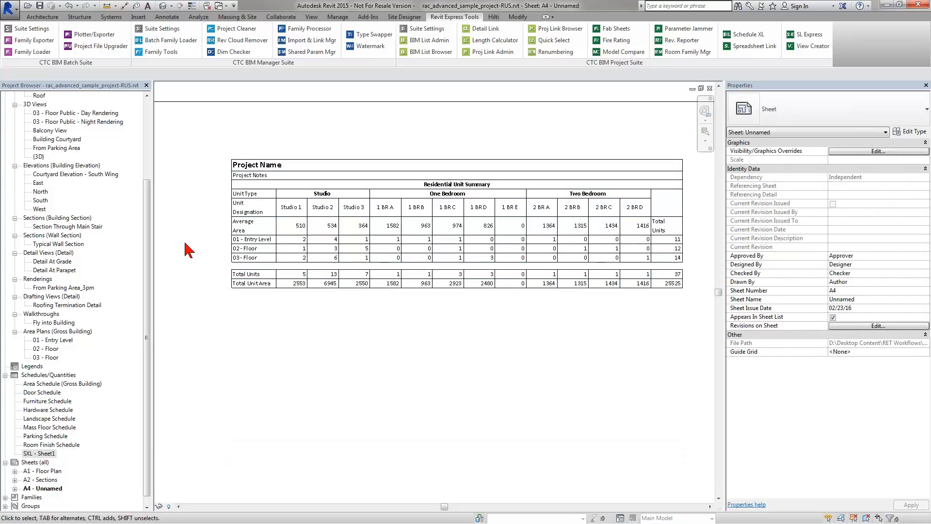
Step: Open the 02 - Floor plan and bring the east wing with room 231 into view
{"action": "left_click", "coordinate": [236, 251]}
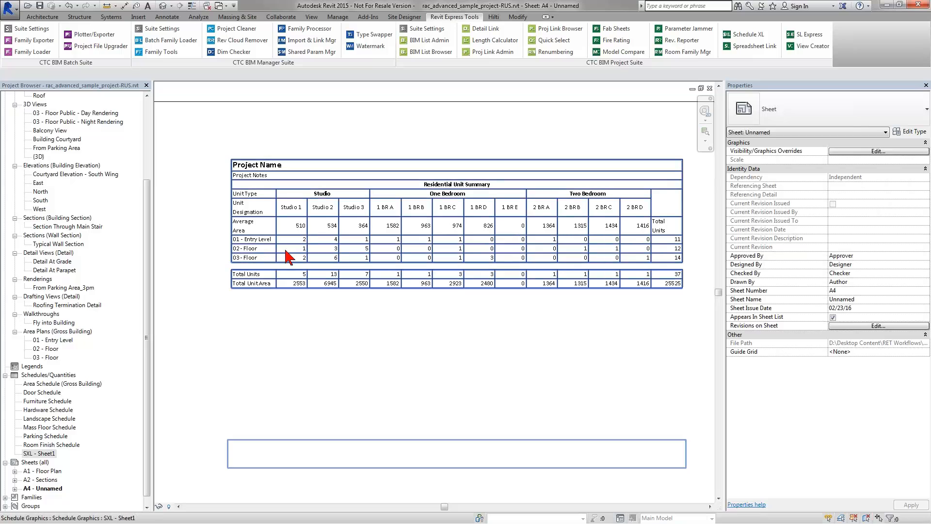
{"action": "key", "text": "Escape"}
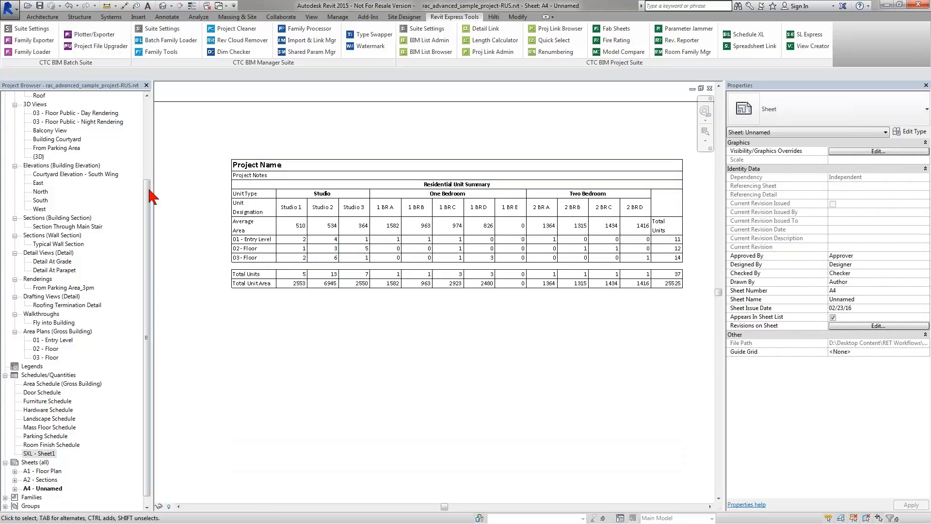
{"action": "left_click_drag", "start_coordinate": [148, 190], "coordinate": [150, 120]}
{"action": "left_click", "coordinate": [46, 131]}
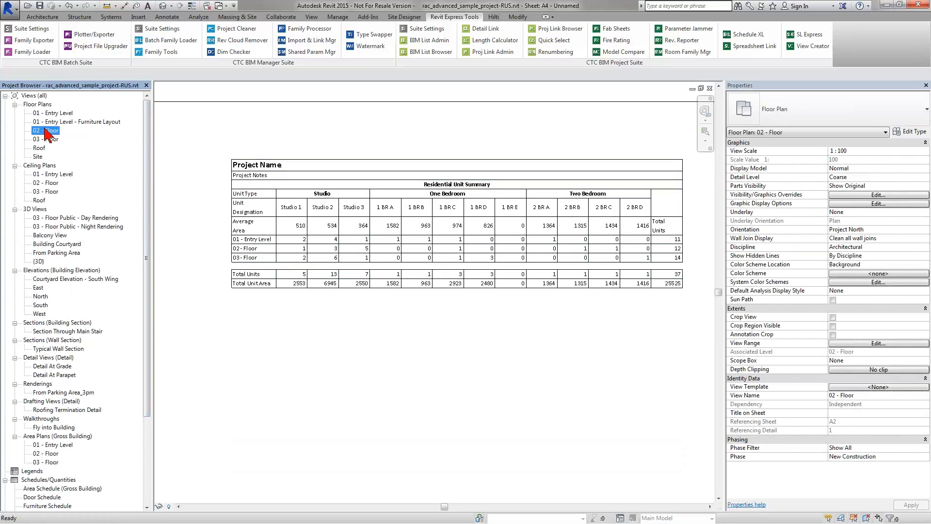
{"action": "double_click", "coordinate": [46, 130]}
{"action": "scroll", "coordinate": [339, 243], "scroll_direction": "down", "scroll_amount": 3}
{"action": "left_click_drag", "start_coordinate": [338, 286], "coordinate": [331, 433]}
{"action": "scroll", "coordinate": [333, 301], "scroll_direction": "up", "scroll_amount": 3}
{"action": "scroll", "coordinate": [331, 433], "scroll_direction": "down", "scroll_amount": 1}
{"action": "left_click_drag", "start_coordinate": [354, 262], "coordinate": [324, 419]}
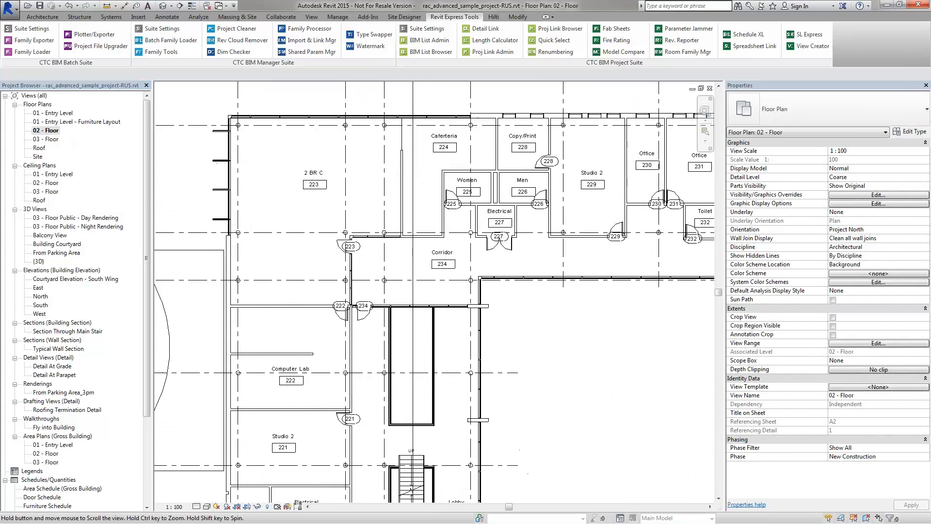
{"action": "left_click_drag", "start_coordinate": [523, 266], "coordinate": [322, 264]}
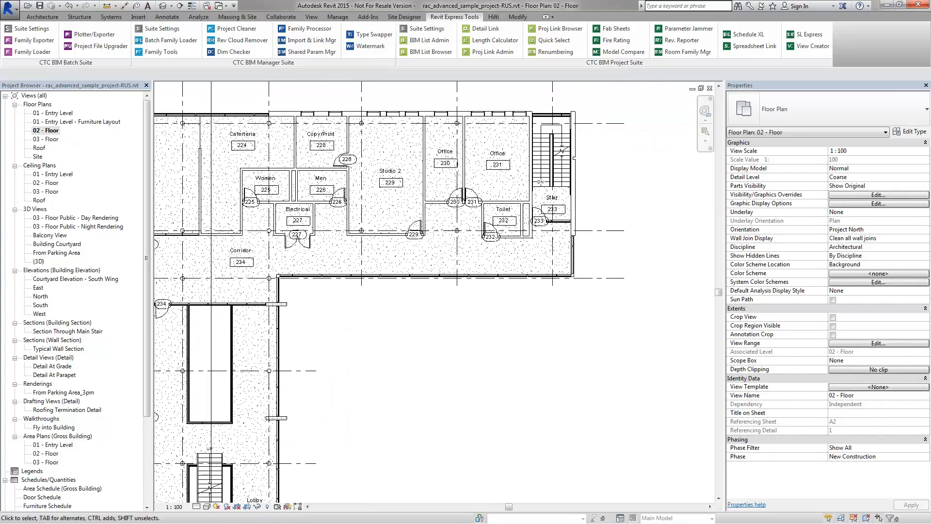
Step: Rename room 231's tag from Office to Studio 2
{"action": "left_click", "coordinate": [498, 166]}
{"action": "left_click", "coordinate": [498, 167]}
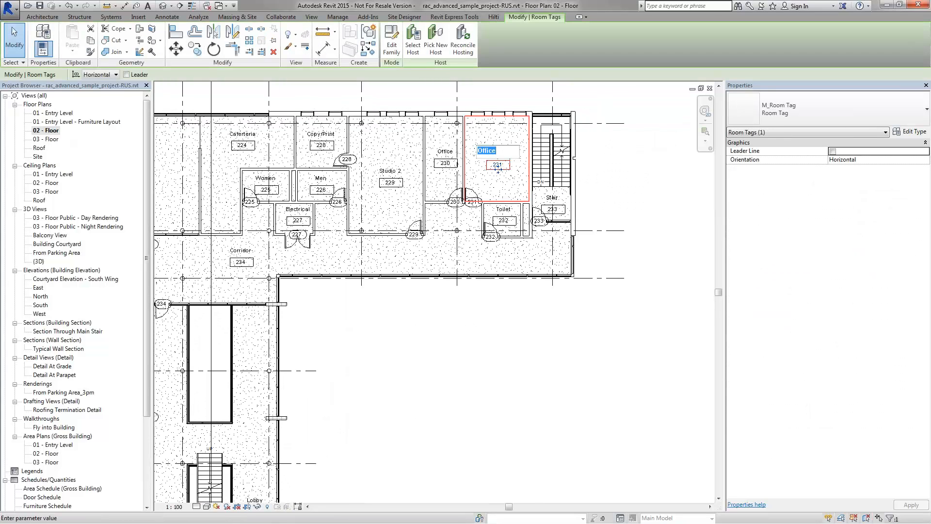
{"action": "type", "text": "Studio 2"}
{"action": "key", "text": "Return"}
{"action": "left_click", "coordinate": [434, 350]}
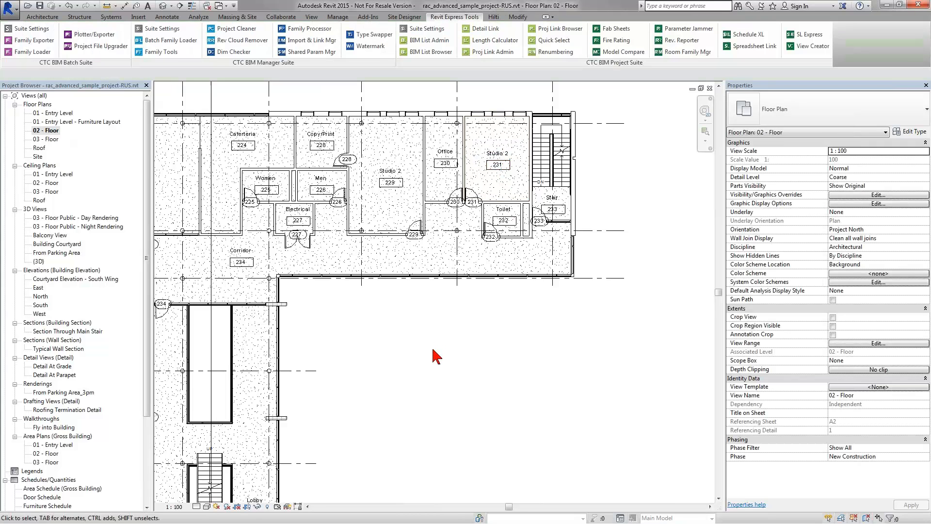
{"action": "left_click_drag", "start_coordinate": [146, 299], "coordinate": [144, 396]}
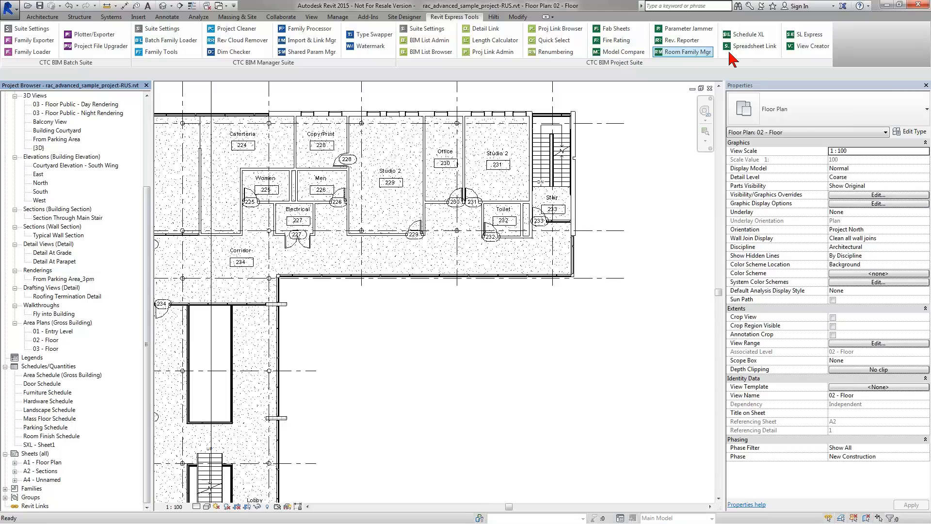
Step: Reload the Residential Unit Summary (SLE) settings in Spreadsheet Link, then close it without saving settings
{"action": "left_click", "coordinate": [747, 46]}
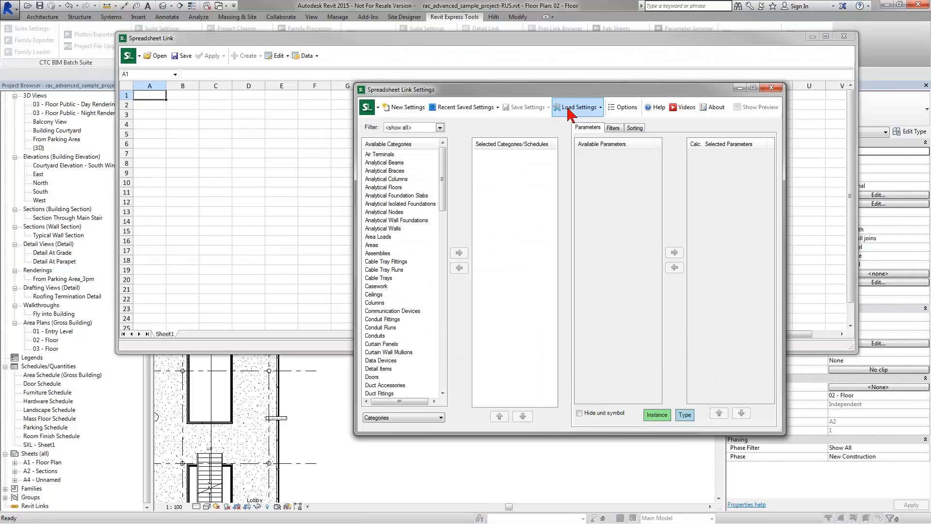
{"action": "left_click", "coordinate": [570, 115]}
{"action": "left_click", "coordinate": [577, 132]}
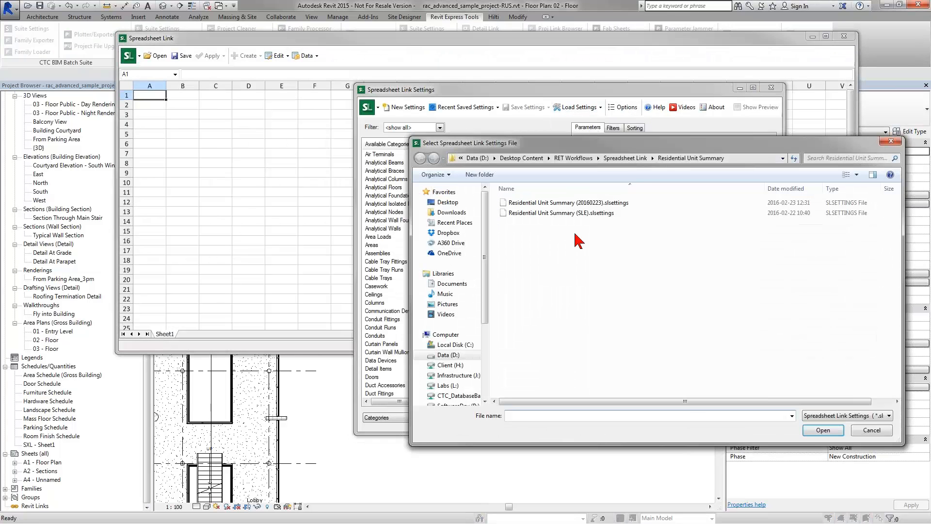
{"action": "double_click", "coordinate": [566, 212]}
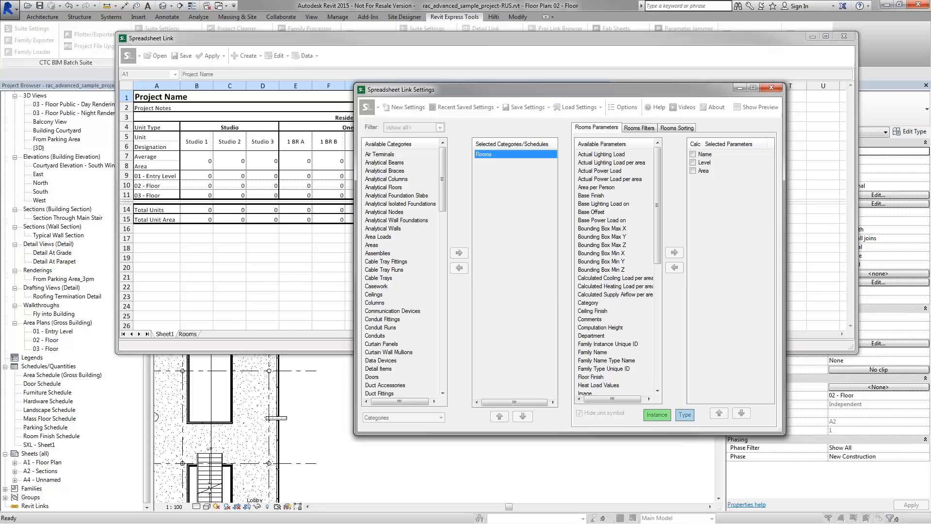
{"action": "left_click", "coordinate": [491, 277]}
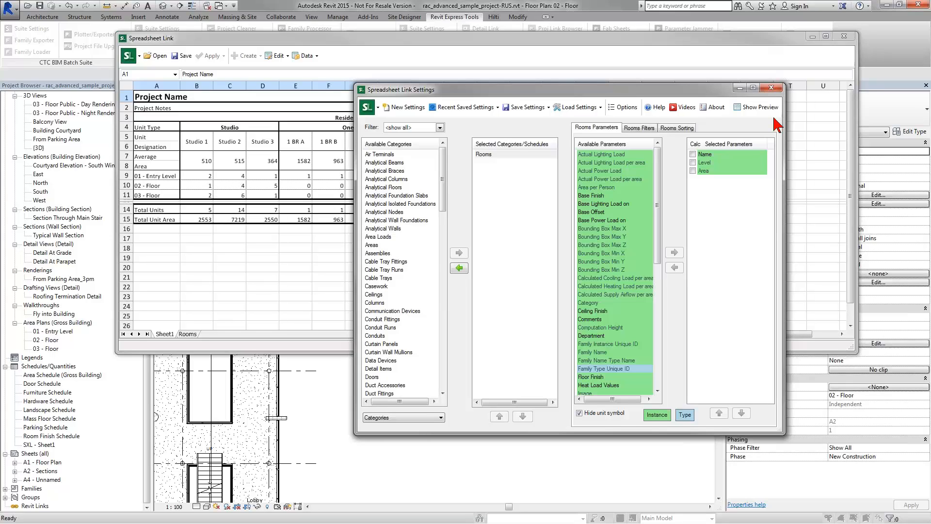
{"action": "left_click", "coordinate": [771, 87]}
{"action": "left_click", "coordinate": [489, 283]}
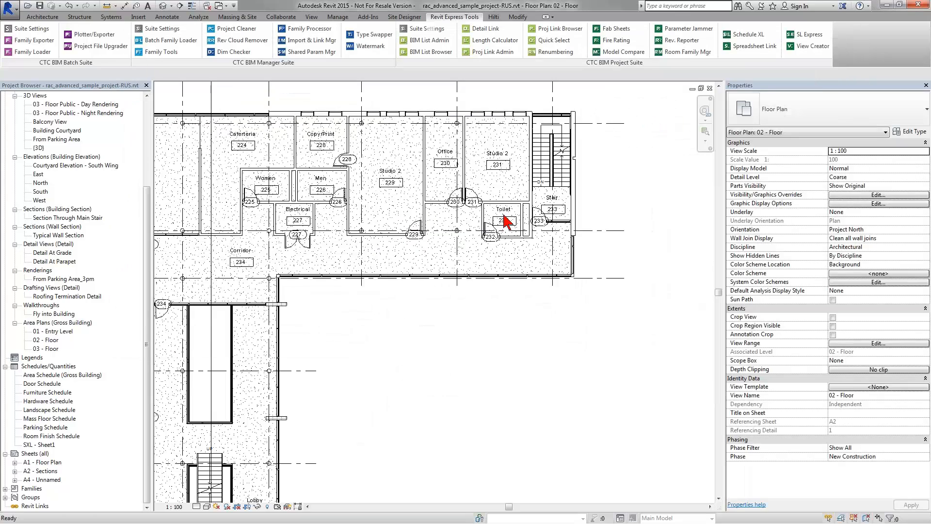
Step: Rename room 231's tag from Studio 2 to Studio 1
{"action": "left_click", "coordinate": [502, 160]}
{"action": "left_click", "coordinate": [502, 154]}
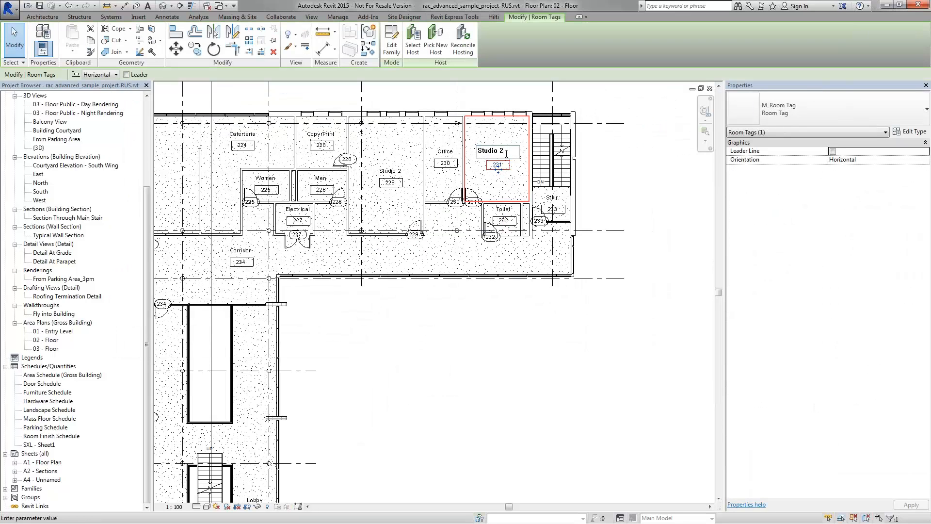
{"action": "left_click", "coordinate": [487, 346]}
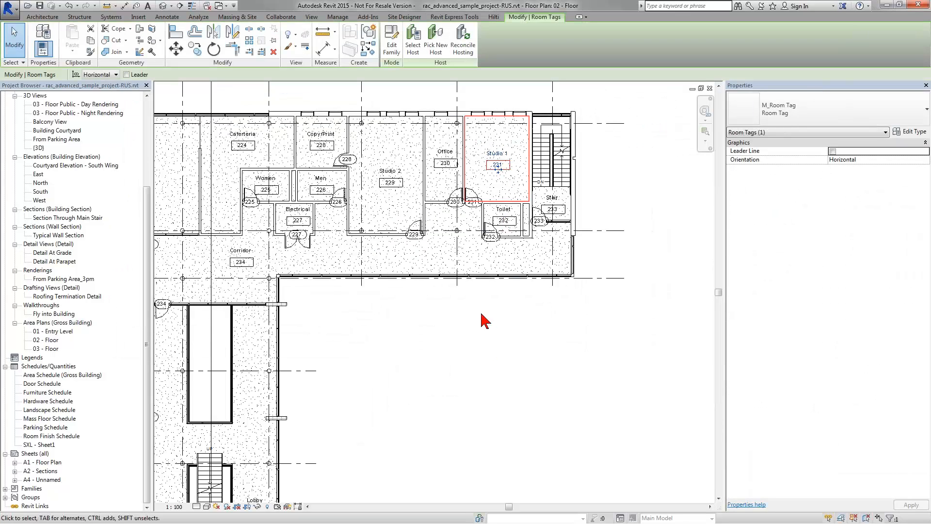
Step: Open Spreadsheet Link from Express Tools and load the Residential Unit Summary settings from file
{"action": "left_click", "coordinate": [454, 17]}
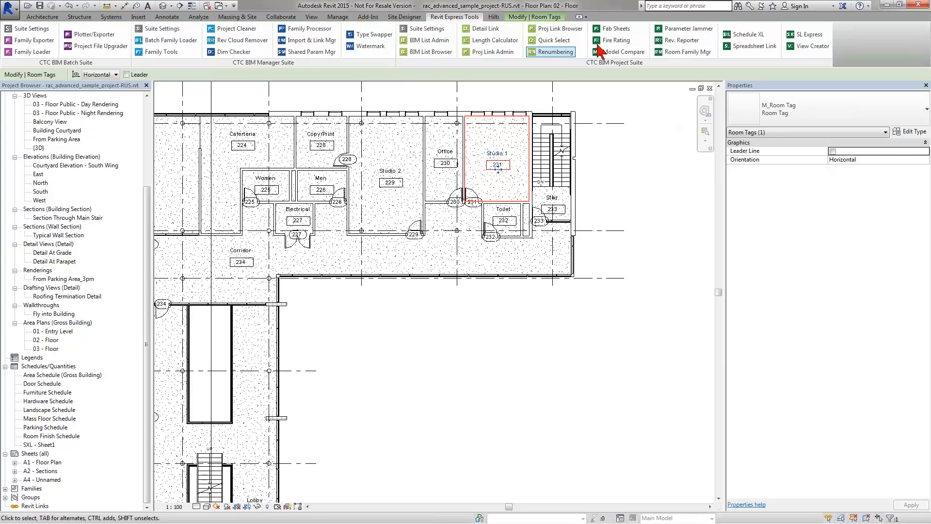
{"action": "left_click", "coordinate": [741, 46]}
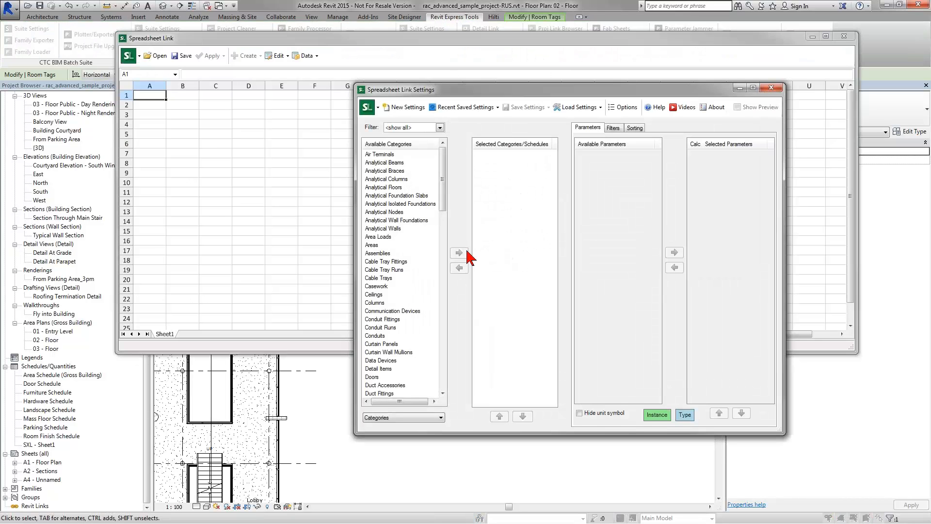
{"action": "left_click", "coordinate": [571, 108]}
{"action": "left_click", "coordinate": [585, 134]}
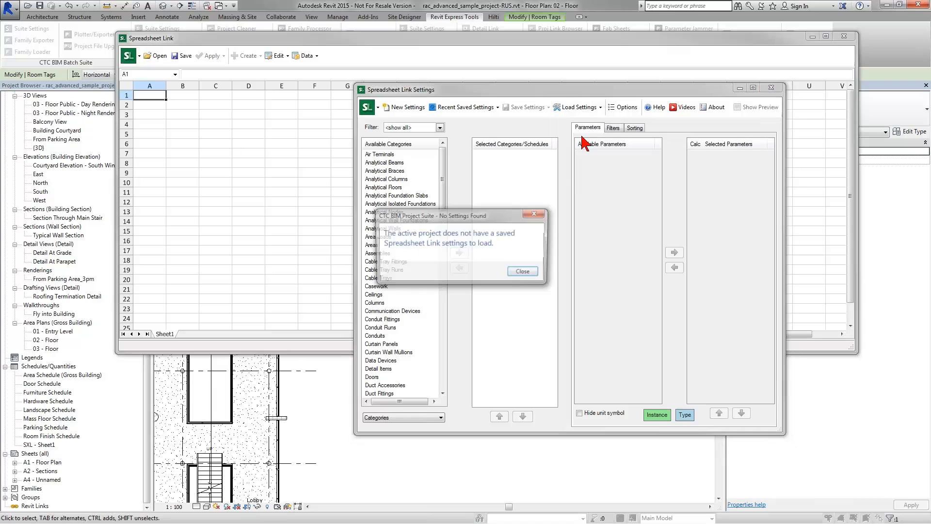
{"action": "key", "text": "Return"}
{"action": "left_click", "coordinate": [576, 108]}
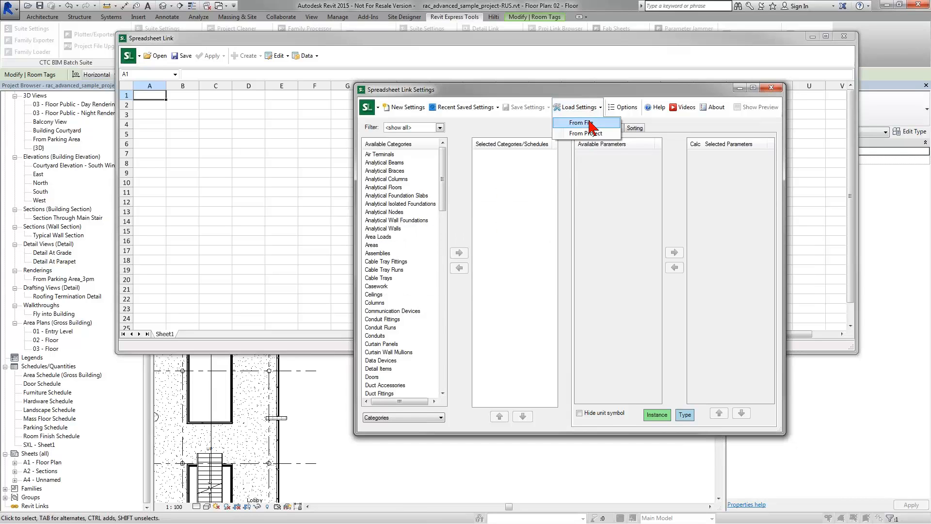
{"action": "left_click", "coordinate": [581, 120]}
{"action": "double_click", "coordinate": [529, 214]}
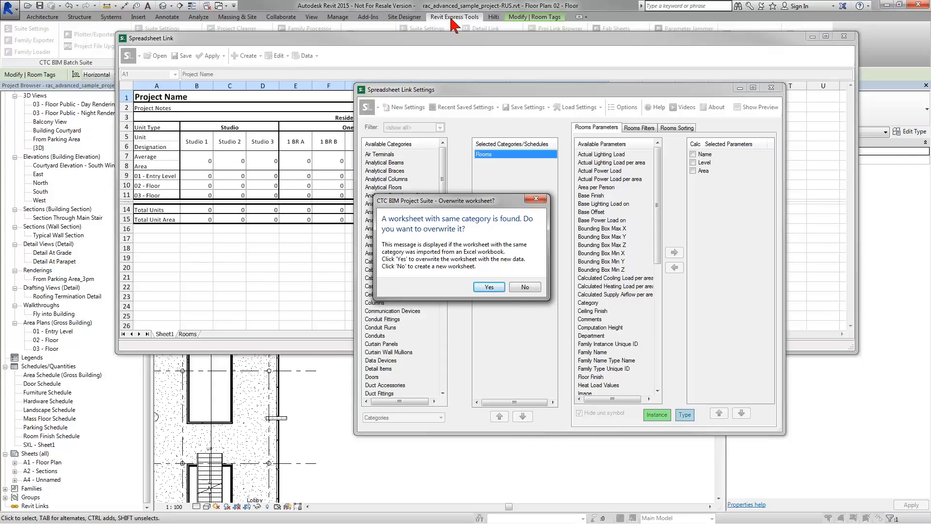
Step: Overwrite the Rooms worksheet, refreshing the summary to 38 units and 25799 area
{"action": "left_click", "coordinate": [488, 287]}
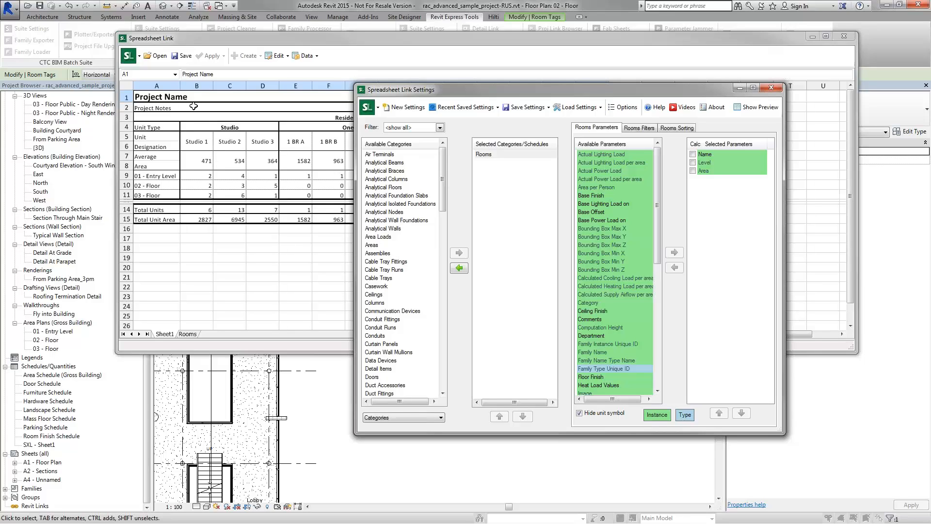
{"action": "left_click", "coordinate": [184, 57]}
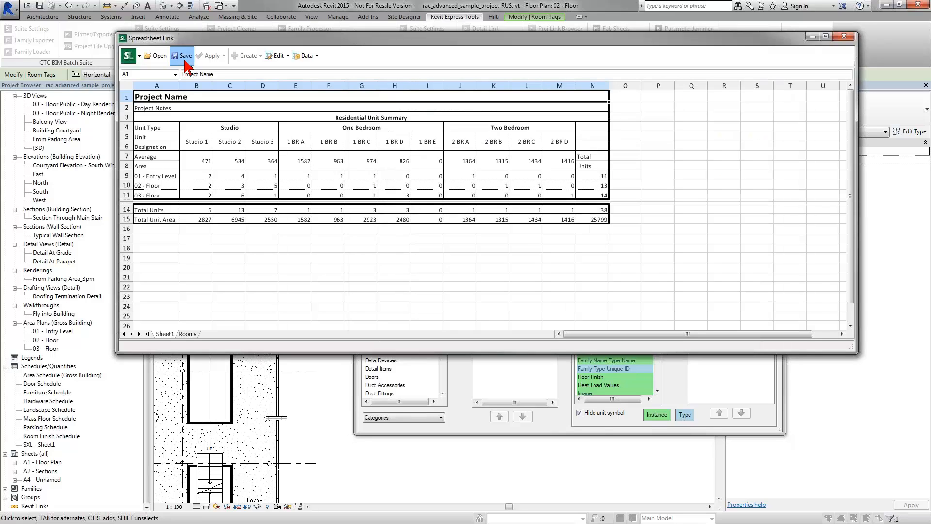
Step: Replace the existing Residential Unit Summary (SLE) .xlsx with the refreshed summary
{"action": "left_click", "coordinate": [603, 148]}
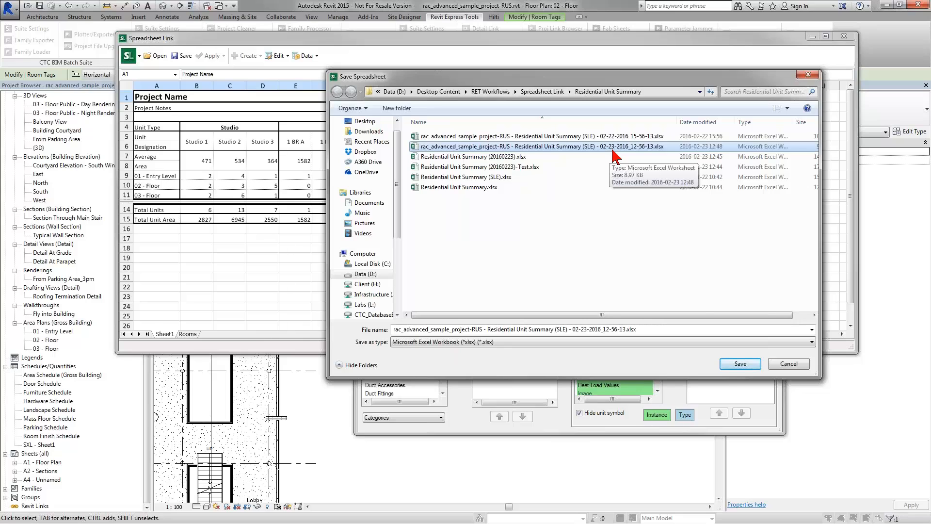
{"action": "left_click", "coordinate": [739, 365]}
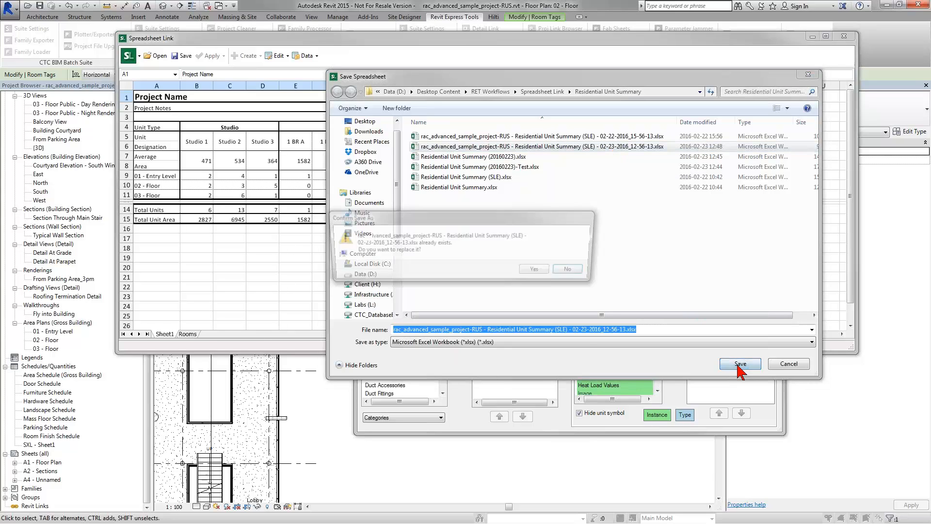
{"action": "left_click", "coordinate": [545, 274]}
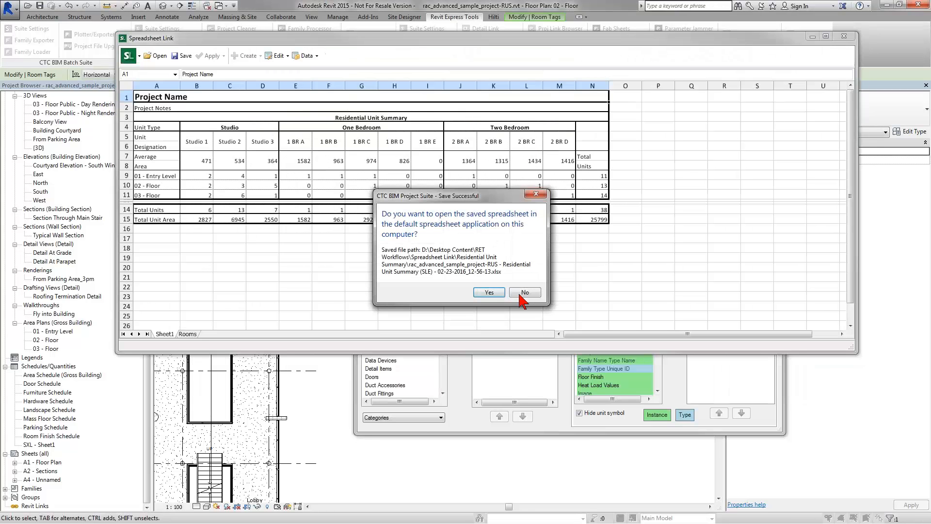
Step: Decline opening the saved file and close Spreadsheet Link without saving the settings
{"action": "left_click", "coordinate": [525, 296]}
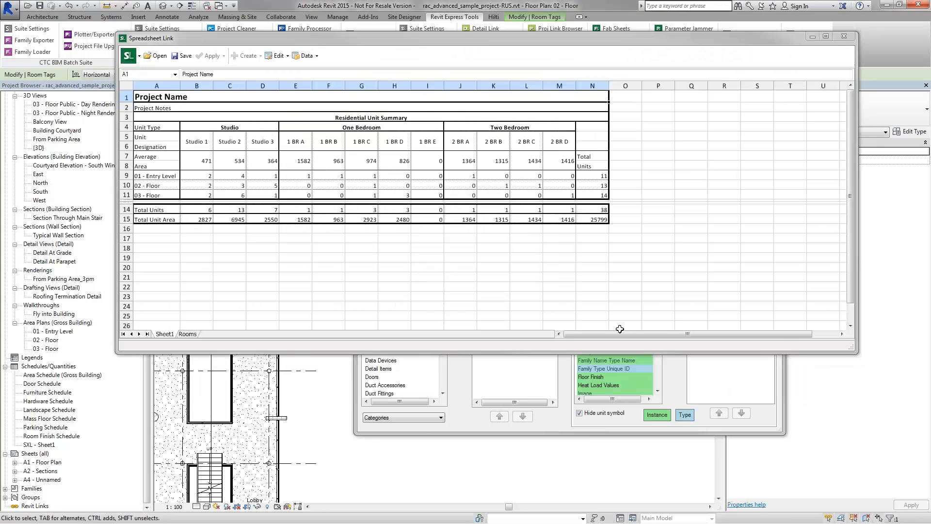
{"action": "left_click", "coordinate": [771, 87]}
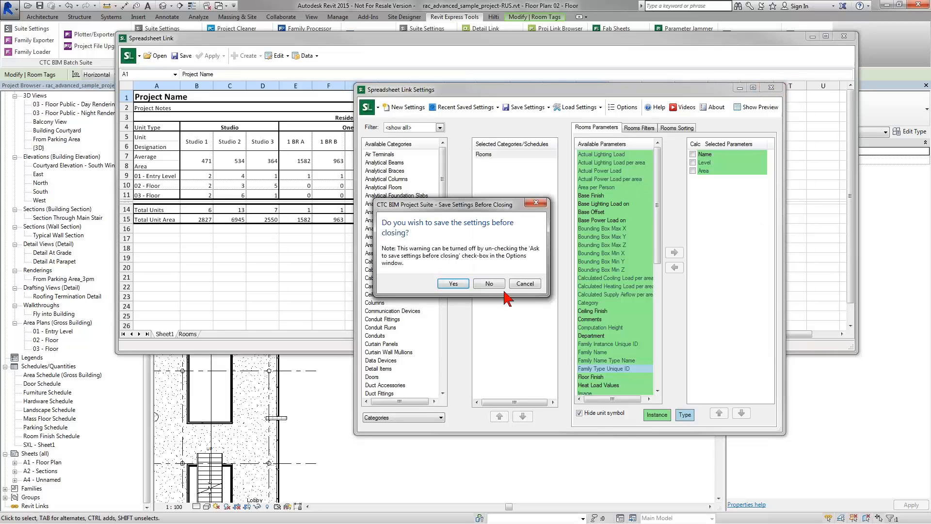
{"action": "left_click", "coordinate": [489, 284]}
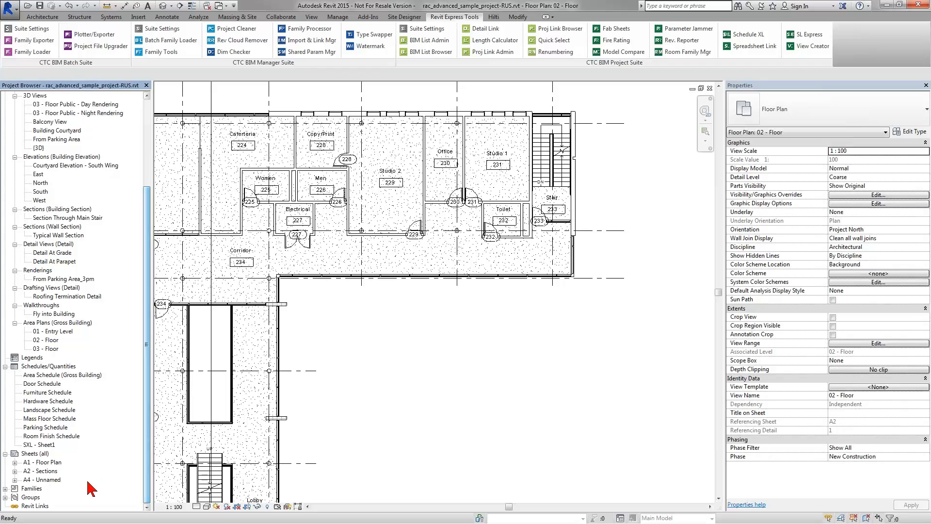
Step: Open sheet A4 - Unnamed and bring the Residential Unit Summary schedule into view
{"action": "double_click", "coordinate": [47, 479]}
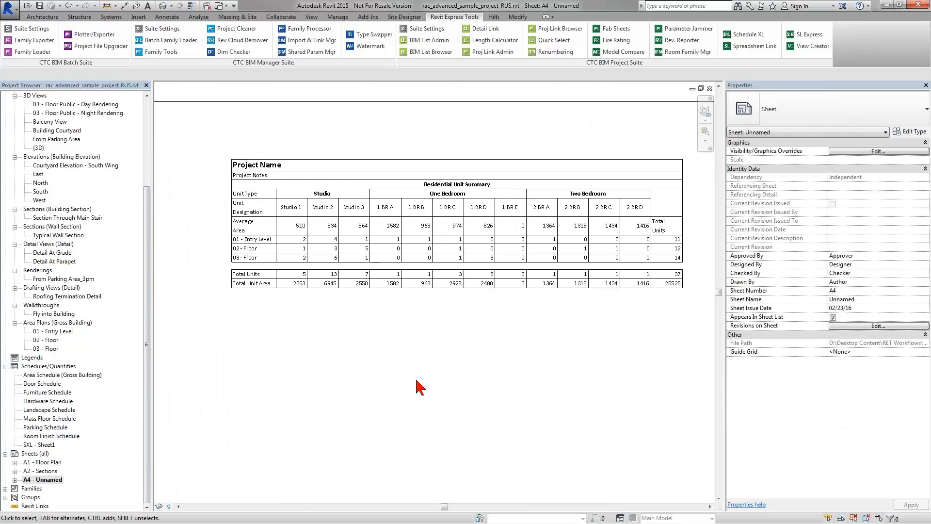
{"action": "scroll", "coordinate": [267, 330], "scroll_direction": "up", "scroll_amount": 3}
{"action": "left_click_drag", "start_coordinate": [275, 391], "coordinate": [281, 435]}
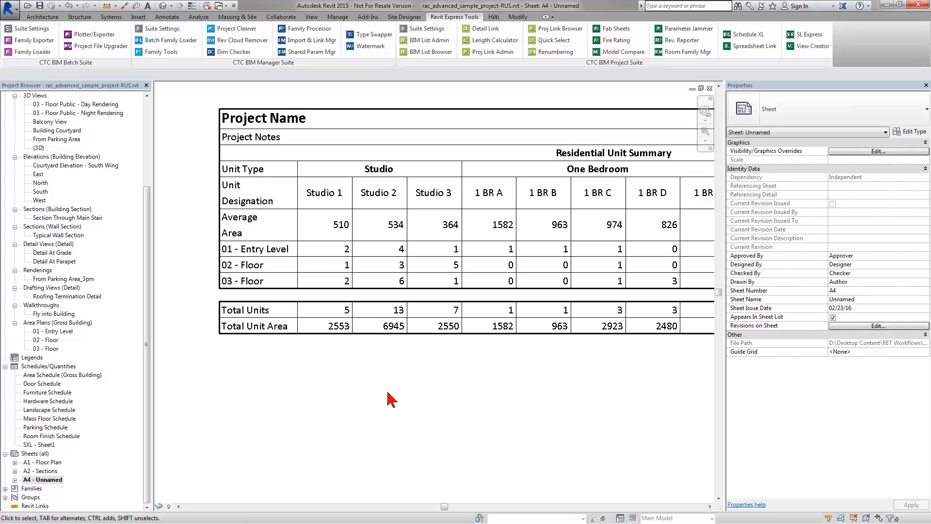
Step: Update the Sheet1 schedule with Schedule XL so Studio 1 shows 6 units and 2827 total area
{"action": "left_click", "coordinate": [745, 45]}
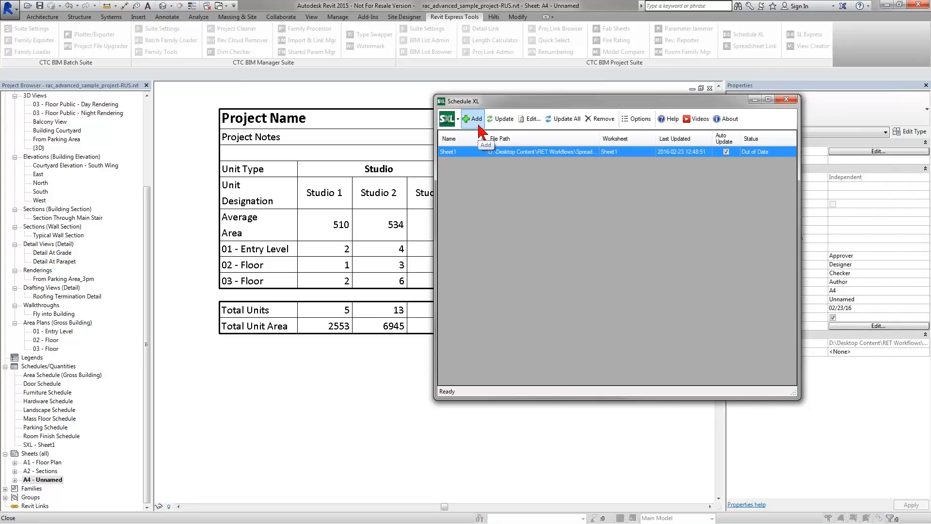
{"action": "left_click", "coordinate": [500, 119]}
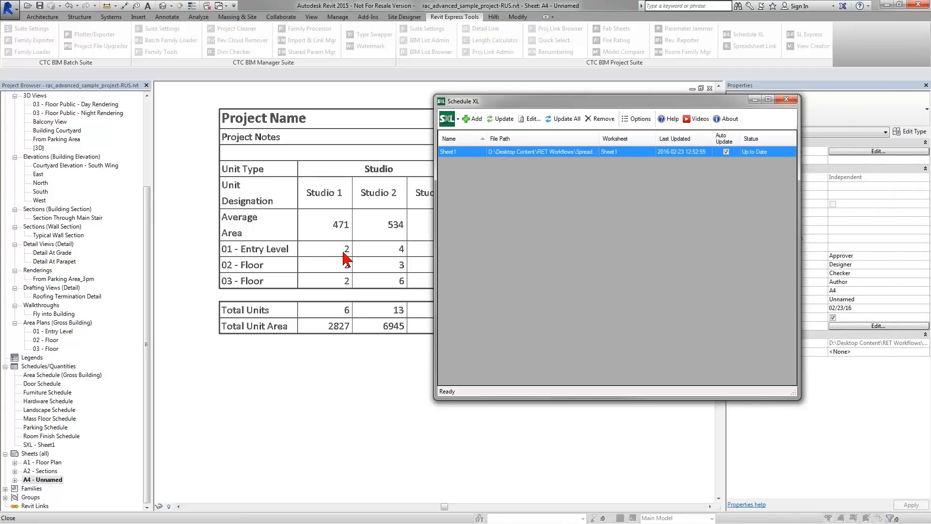
{"action": "left_click", "coordinate": [785, 100]}
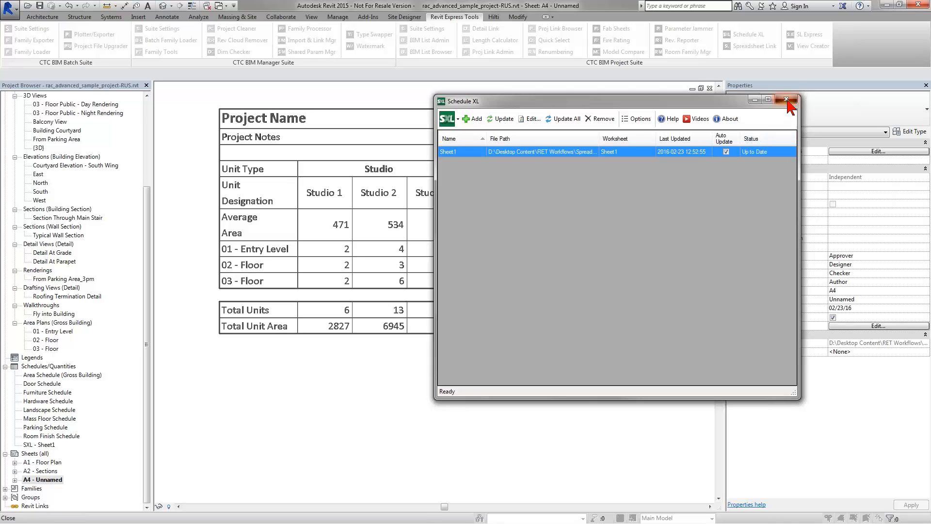